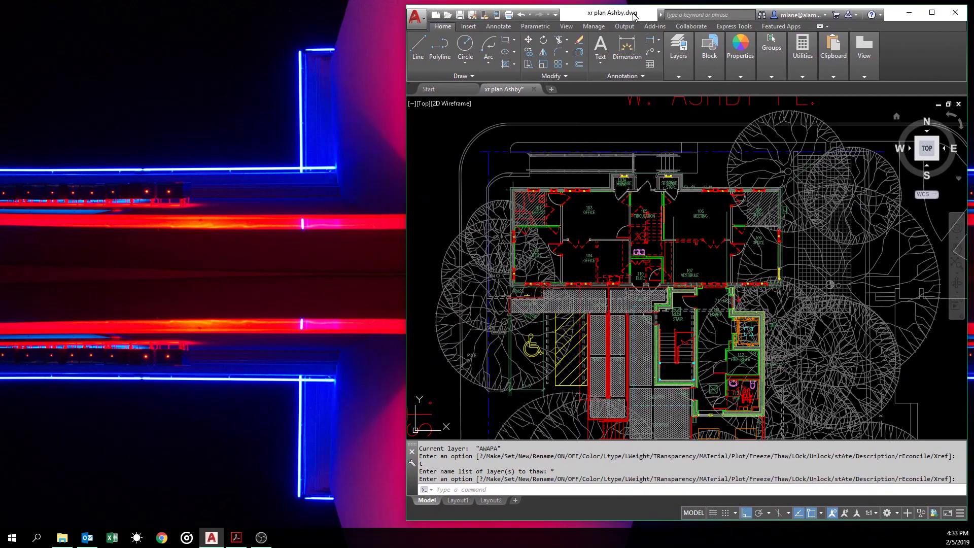
Switch to the AIA layers explained PDF in Adobe Acrobat and place its window beside the drawing
left_click(236, 537)
left_click_drag(362, 20, 287, 16)
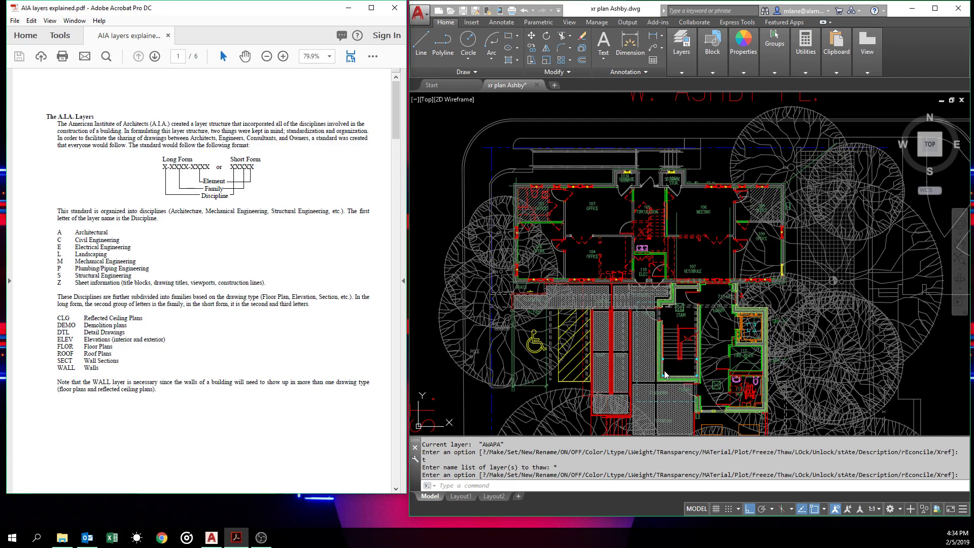
Look over the list of layers in the Ashby plan drawing
left_click(682, 72)
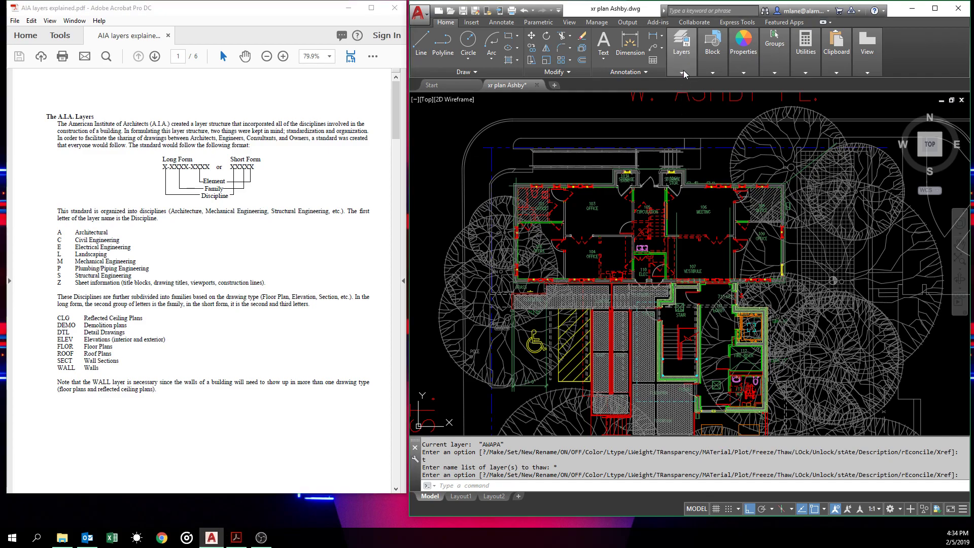
left_click(683, 70)
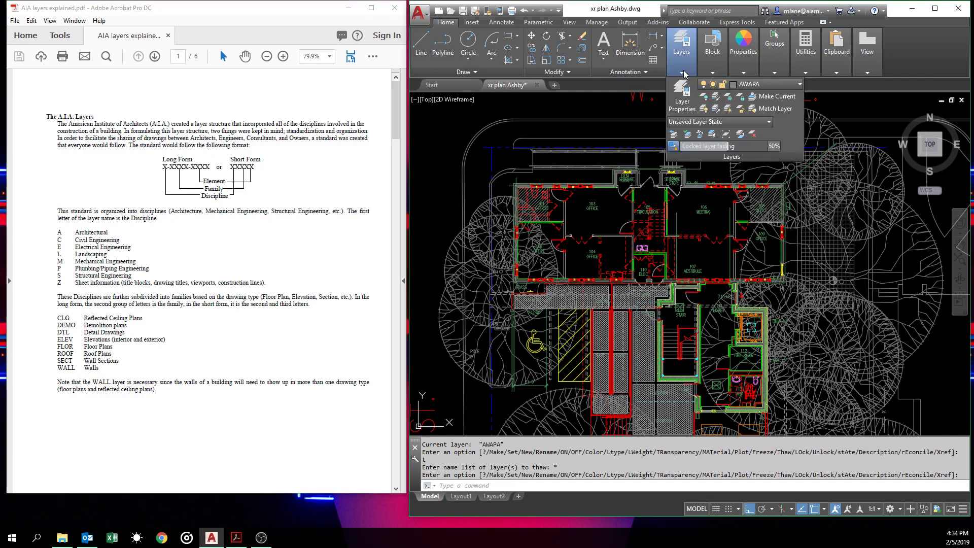
left_click(800, 84)
left_click(800, 84)
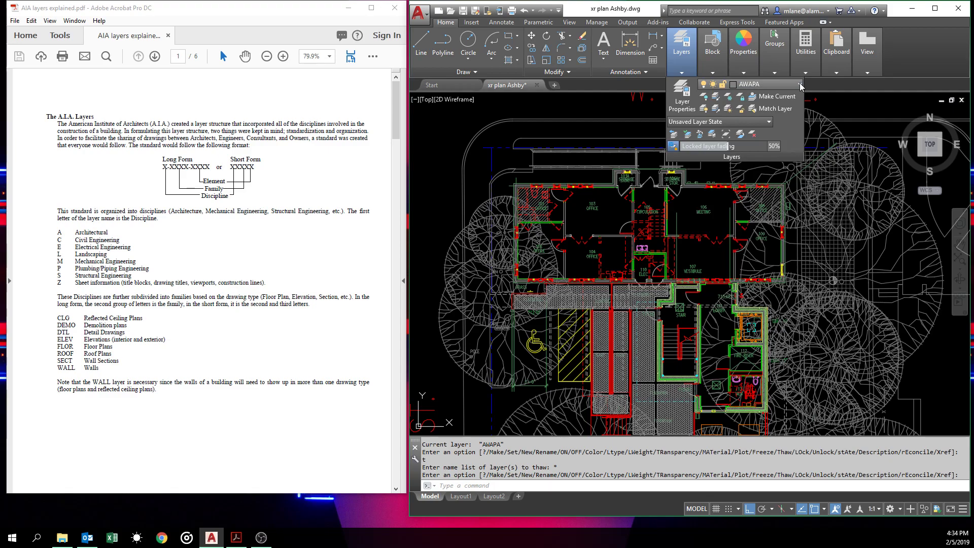
left_click(800, 85)
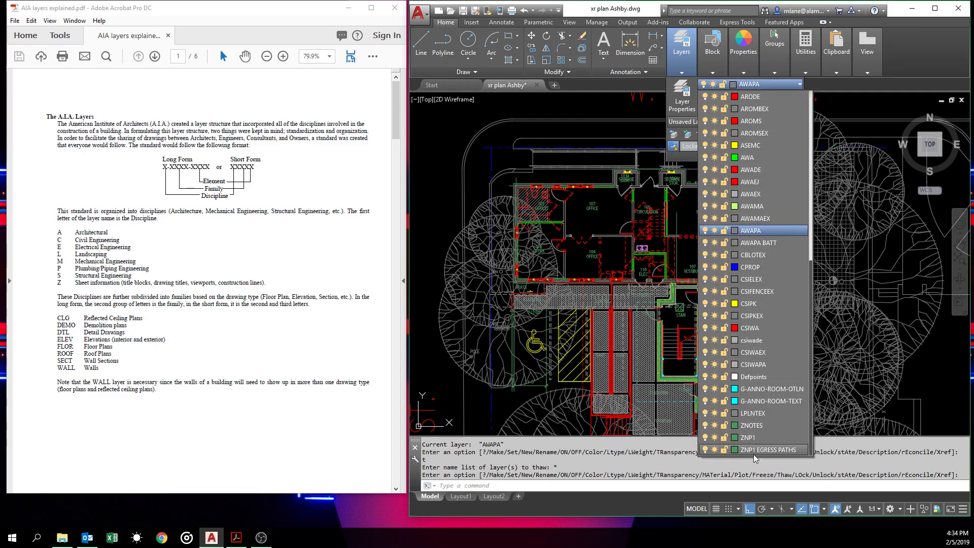
left_click(661, 108)
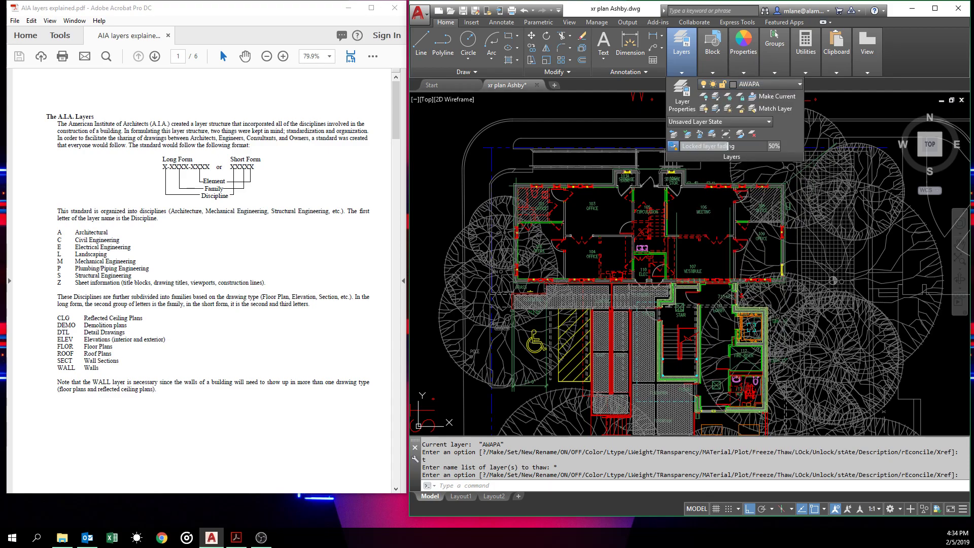
Review the Ashby plan's layers with their colors, linetypes and lineweights in an enlarged Layer Properties Manager, and close it
type("layer")
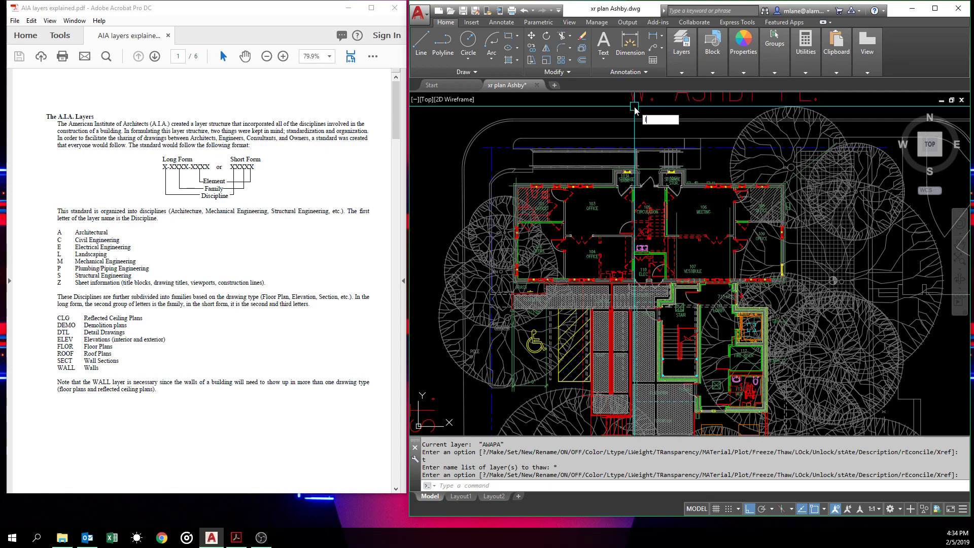
key("Return")
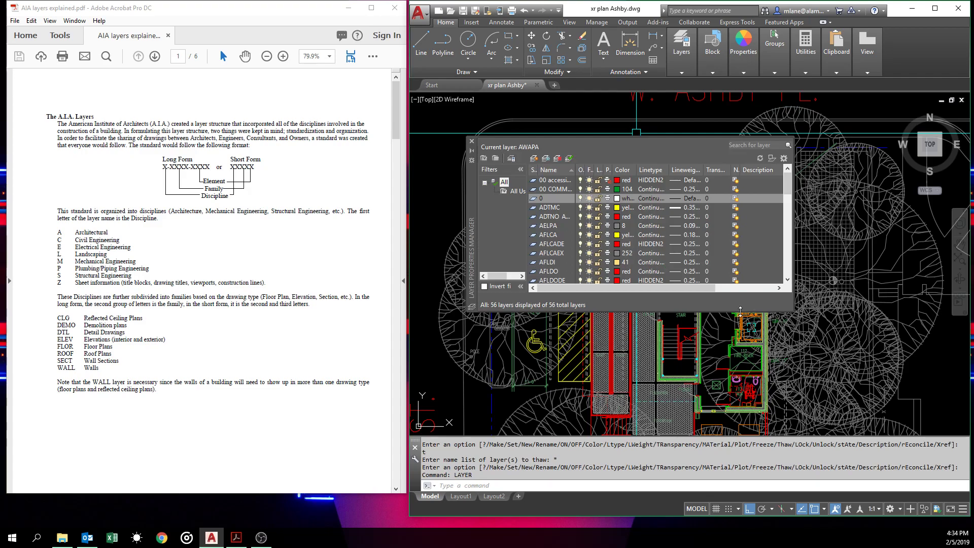
left_click_drag(742, 310, 735, 409)
scroll(738, 277, "down", 10)
scroll(739, 276, "up", 10)
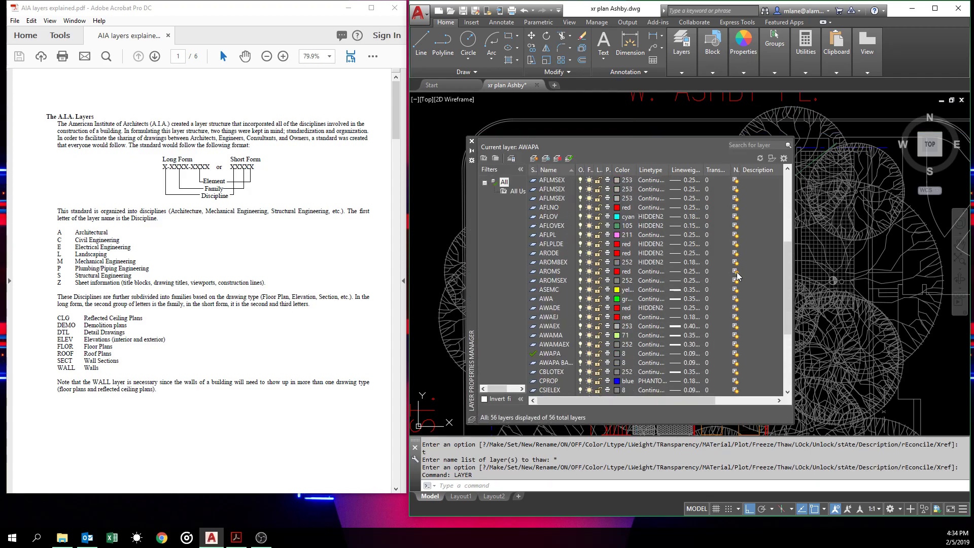
left_click(471, 141)
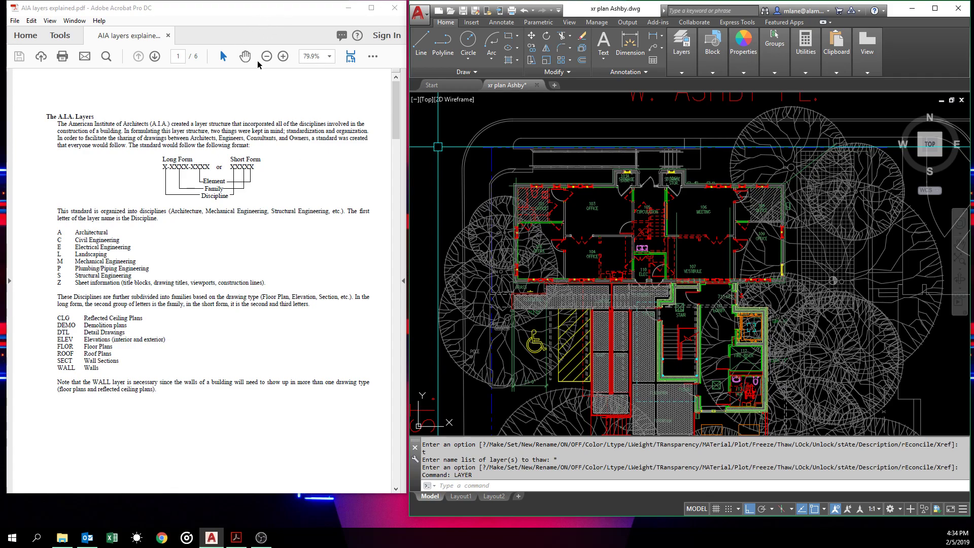
Show the AIA layers PDF at 100% in a wider window and read the naming format, discipline, family and element codes
left_click(283, 56)
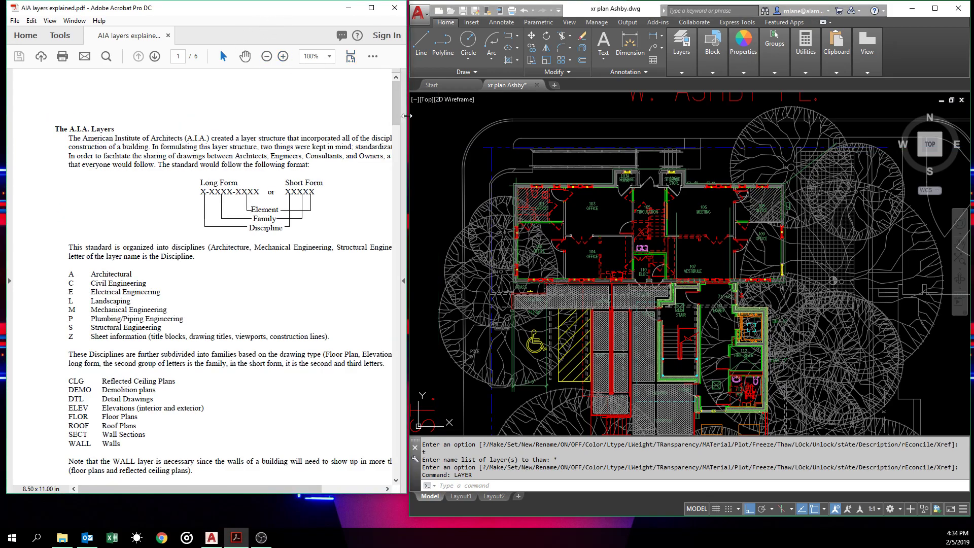
left_click_drag(406, 119, 622, 126)
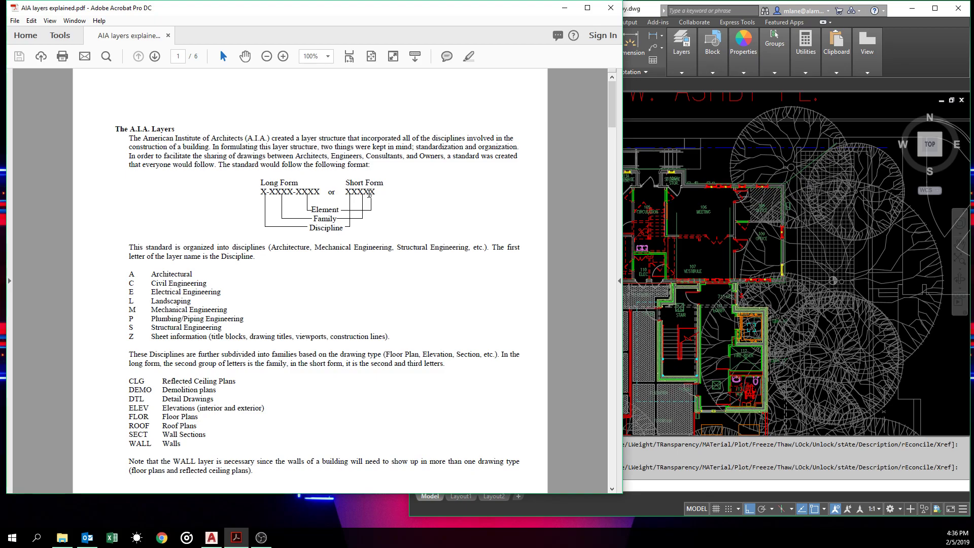
scroll(365, 234, "down", 15)
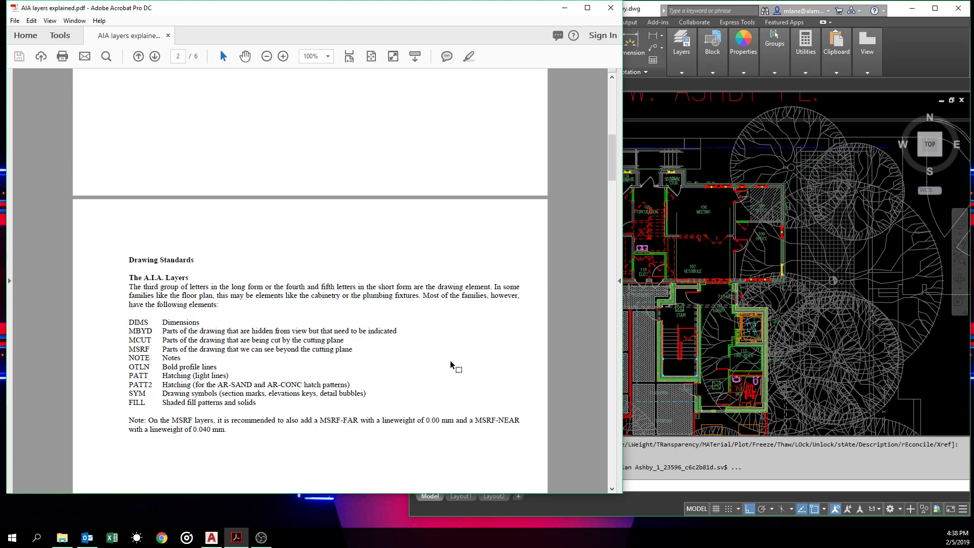
Examine the drawing layer structure tables for reflected ceiling plans, details, elevations and floor plans in the PDF
scroll(450, 360, "down", 15)
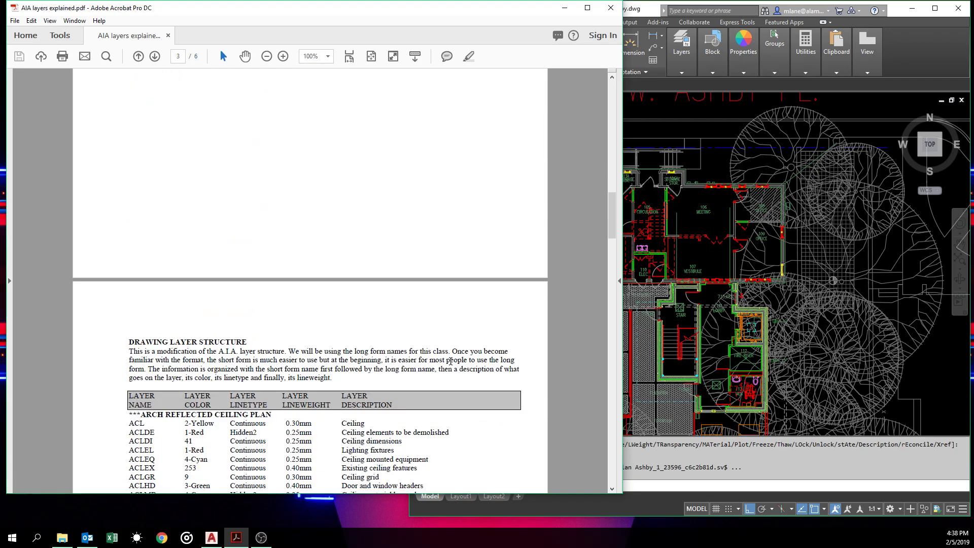
scroll(450, 360, "down", 3)
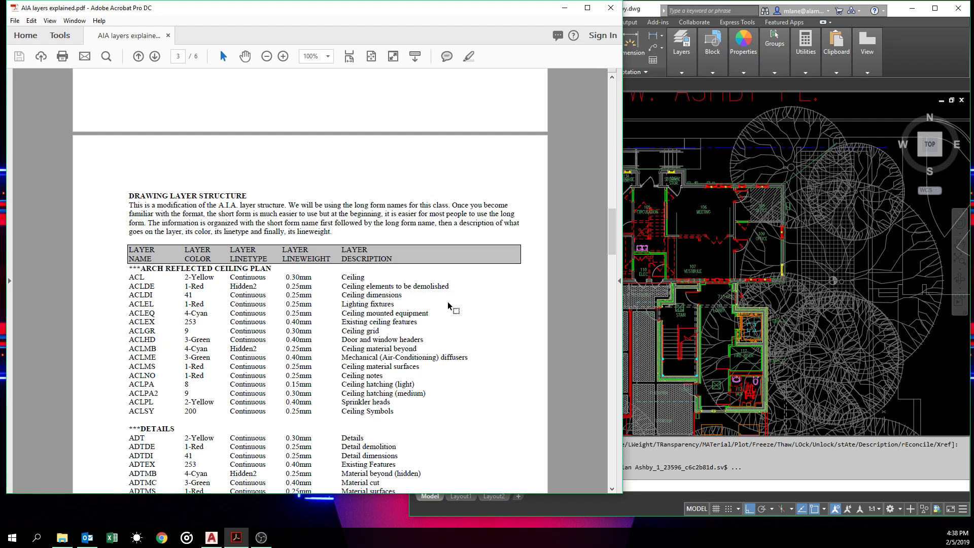
scroll(449, 304, "down", 1)
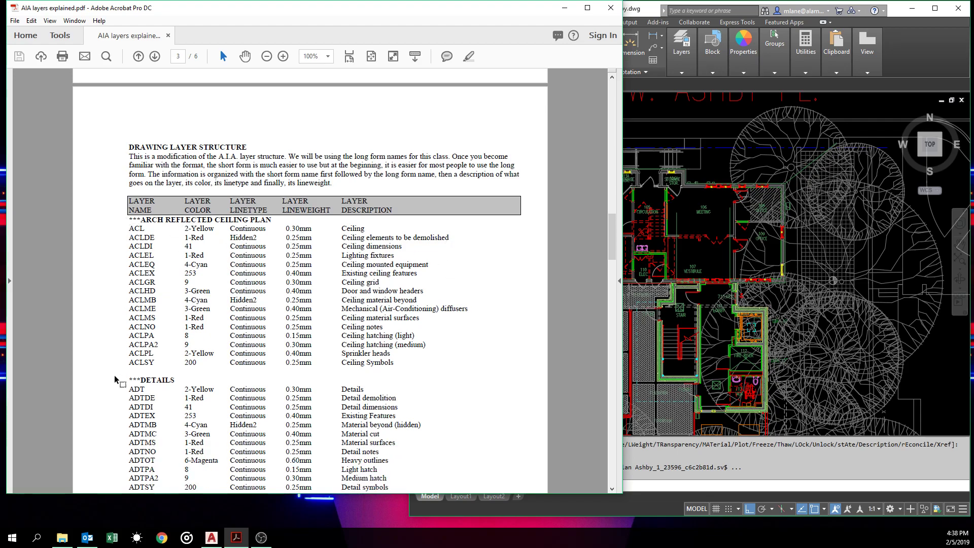
scroll(127, 355, "down", 1)
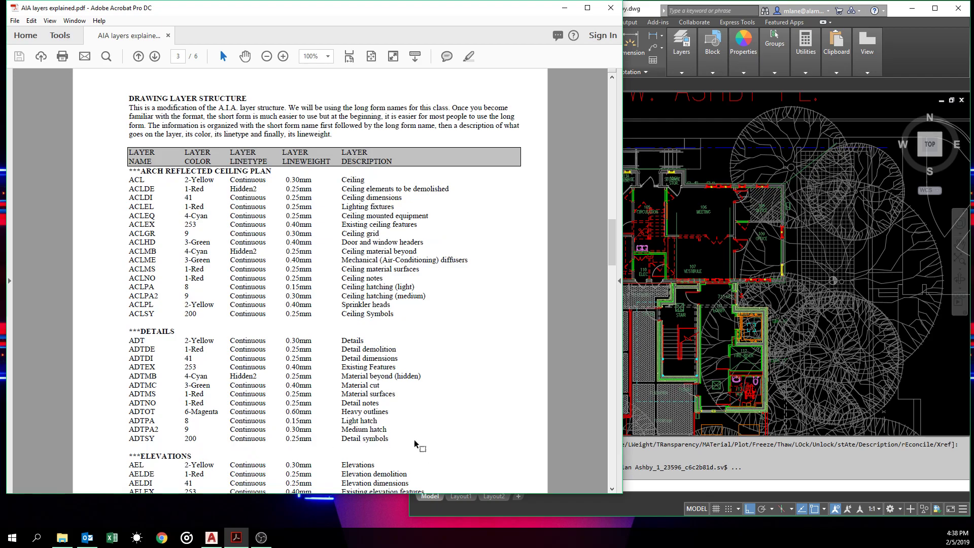
scroll(409, 421, "up", 1)
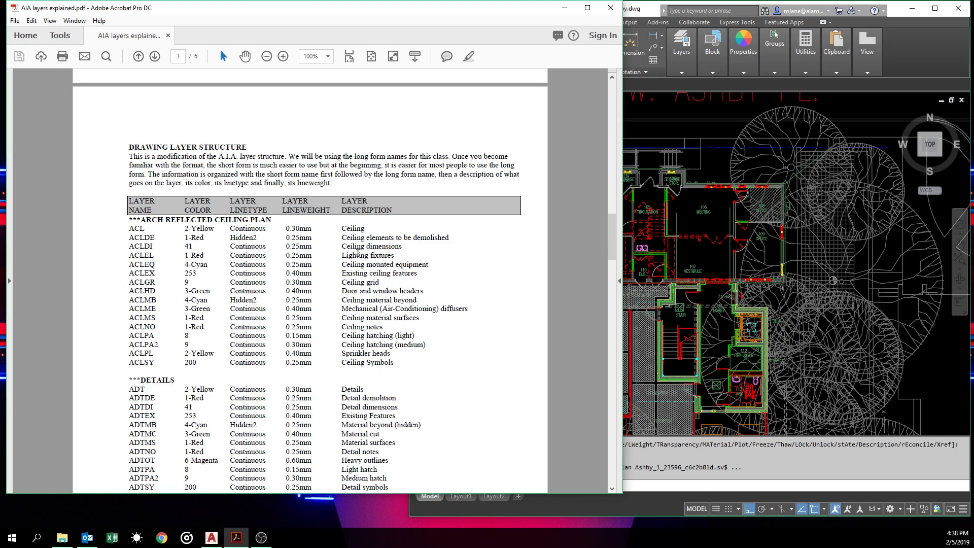
scroll(474, 294, "down", 5)
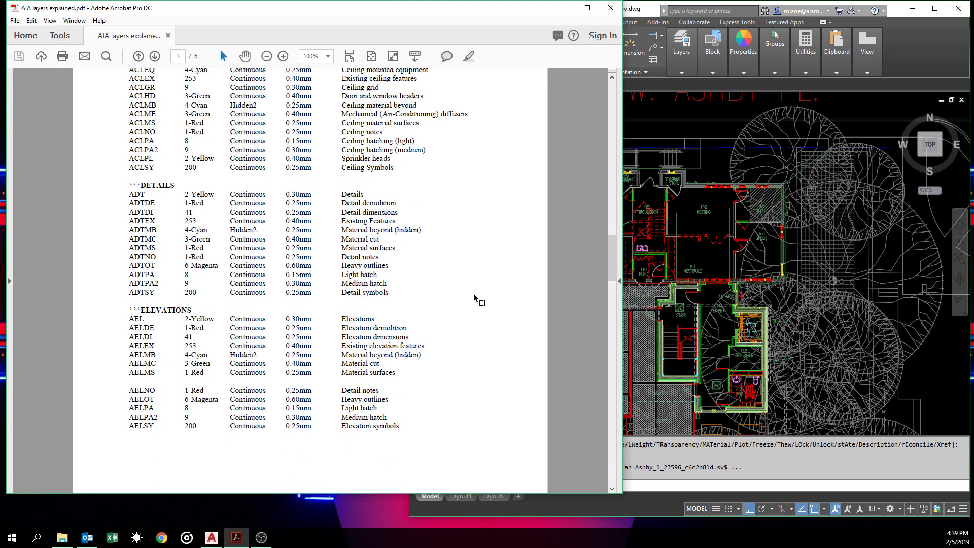
scroll(474, 297, "down", 12)
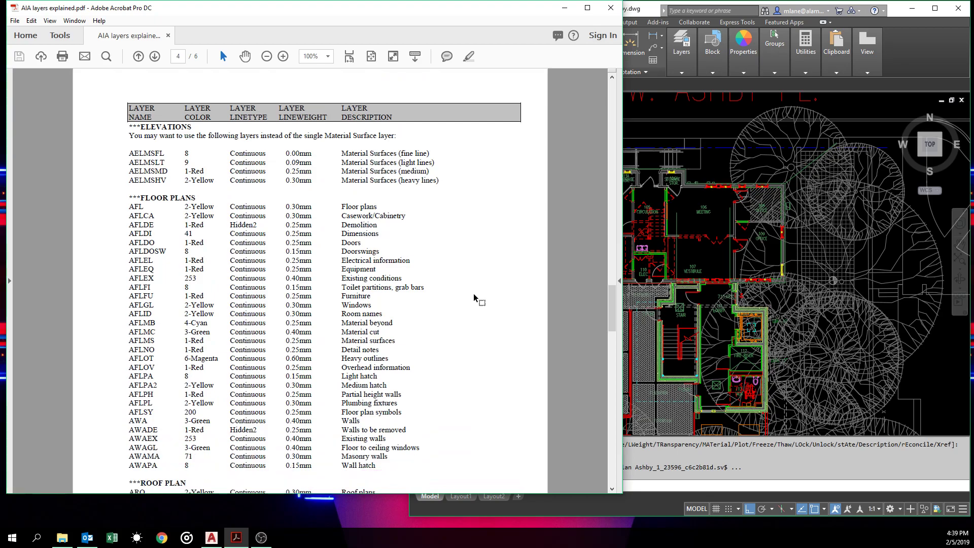
scroll(473, 294, "down", 1)
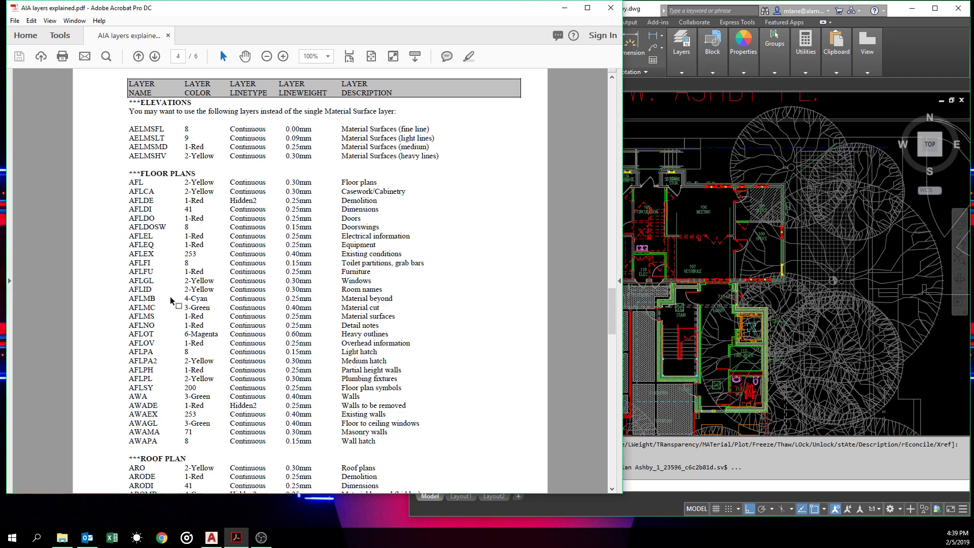
scroll(154, 300, "up", 3)
scroll(154, 300, "up", 18)
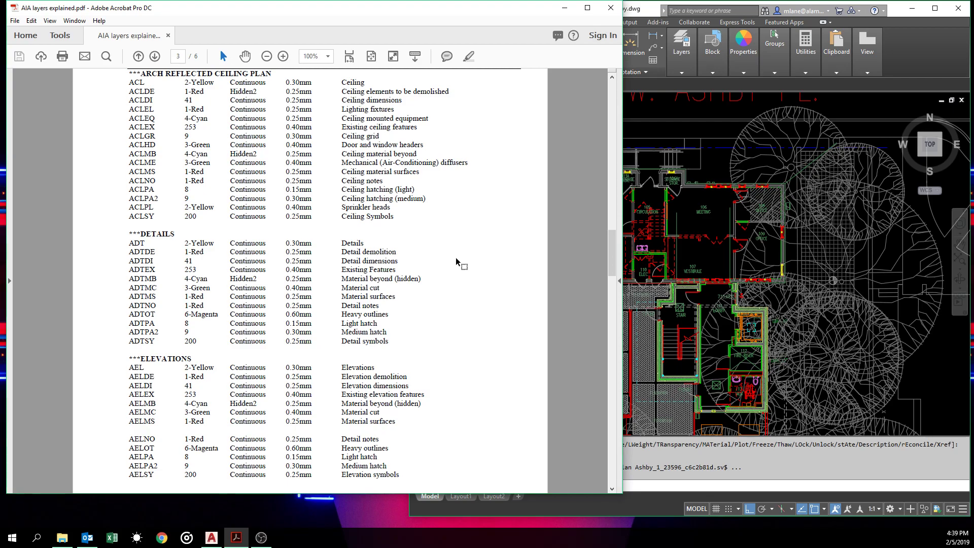
Switch to AutoCAD and open XR-PLAN ECO CENTRO PARKING 2019.dwg from the 2019 - PARKING LOT DRAINAGE folder of 46 - ECO CENTRO
left_click(710, 187)
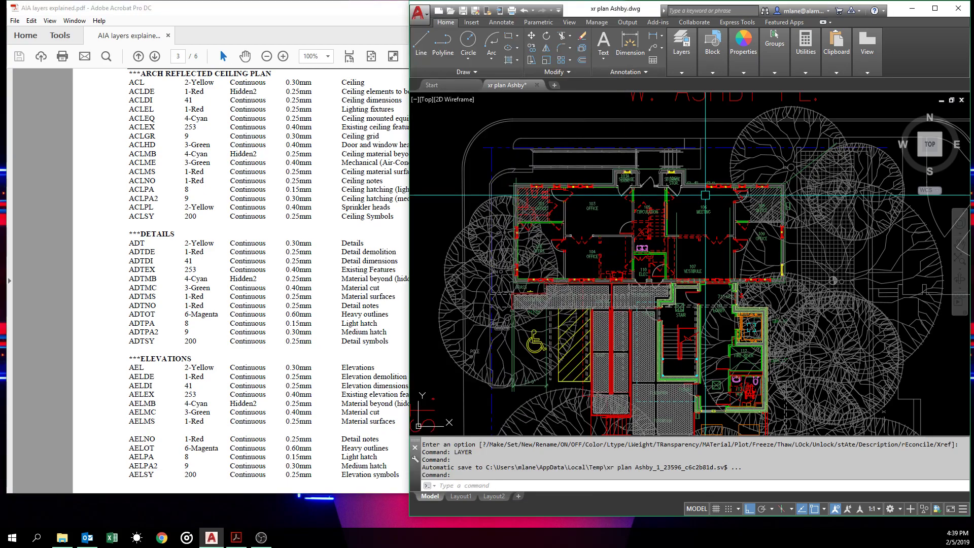
left_click(424, 18)
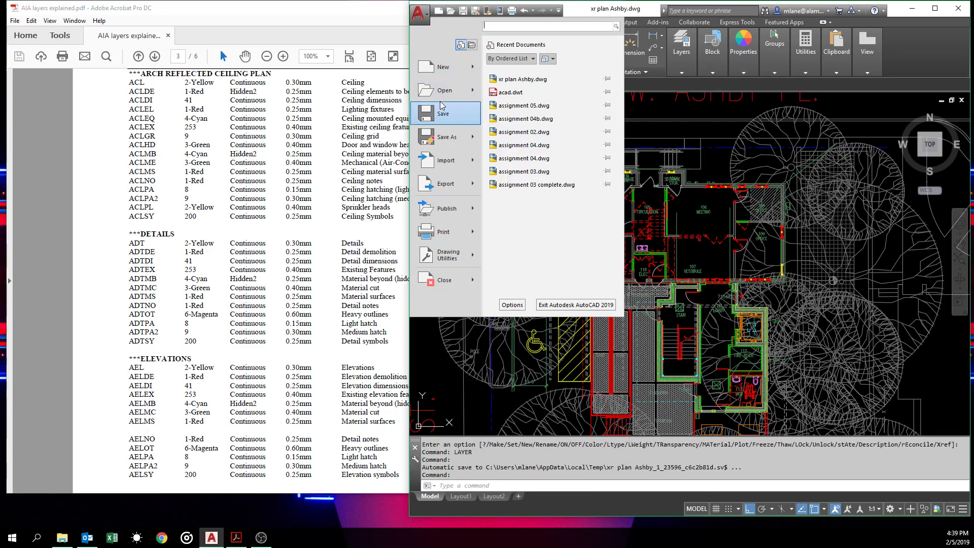
left_click(462, 98)
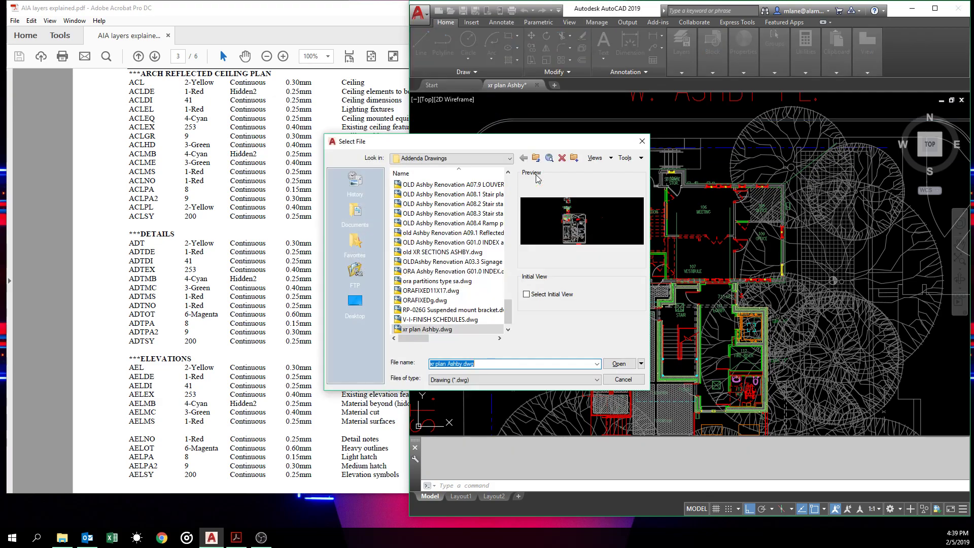
left_click(536, 158)
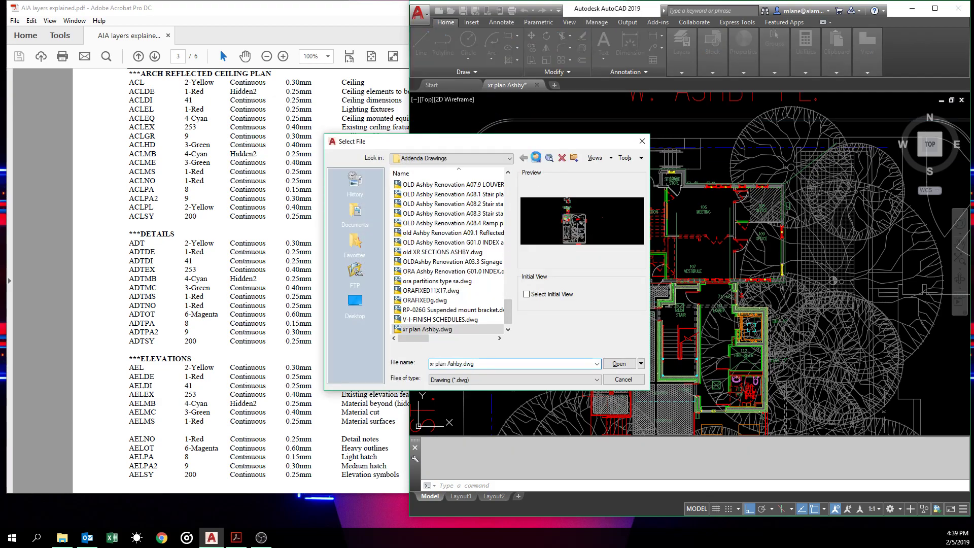
left_click(536, 158)
left_click(536, 158)
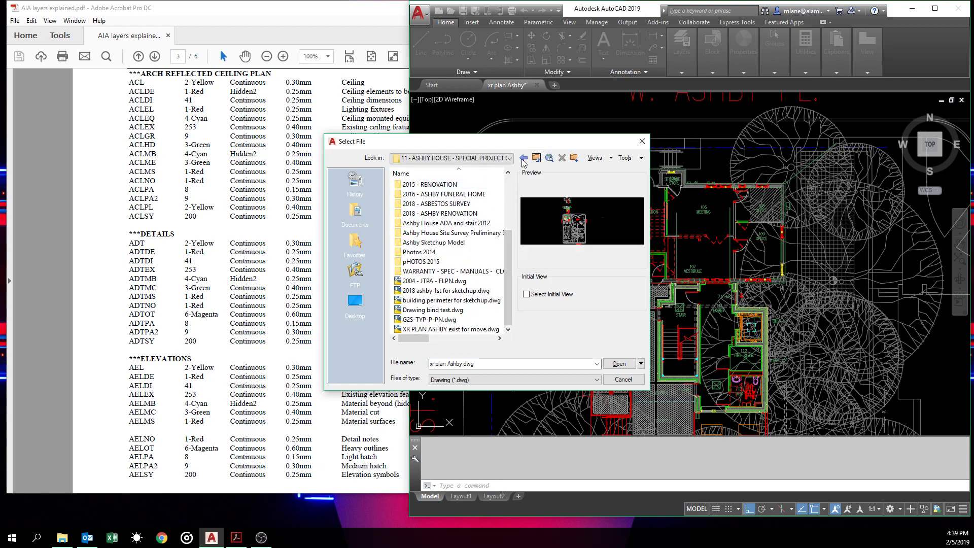
left_click(535, 158)
scroll(424, 305, "down", 12)
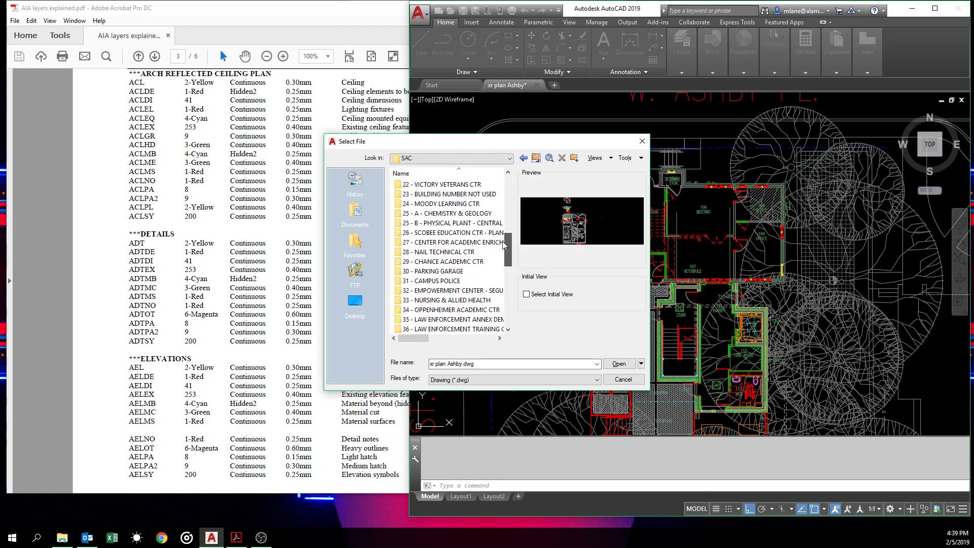
double_click(424, 303)
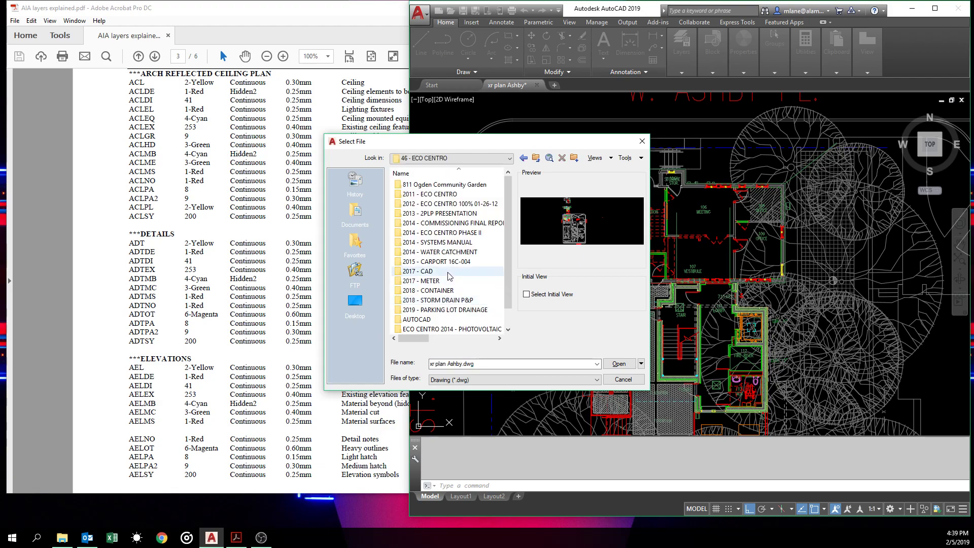
double_click(427, 290)
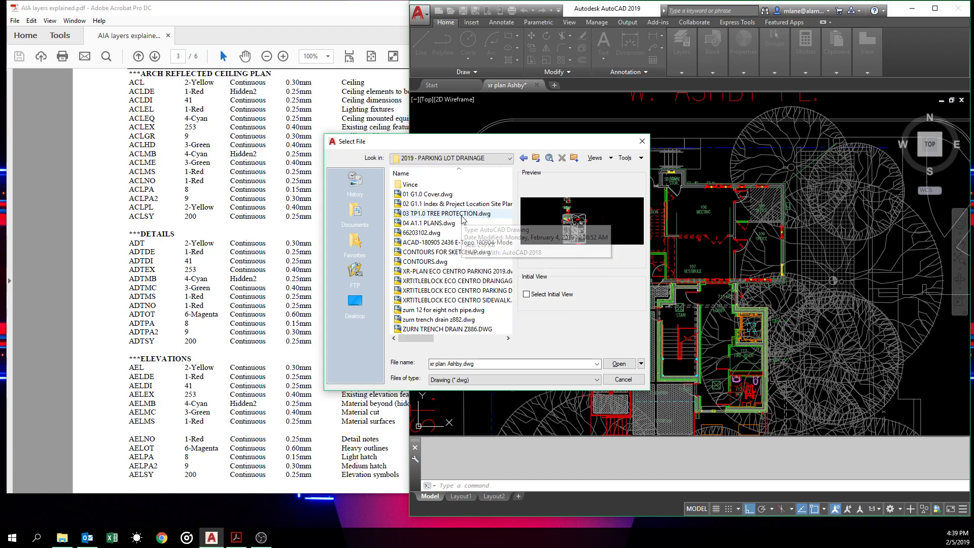
left_click(419, 272)
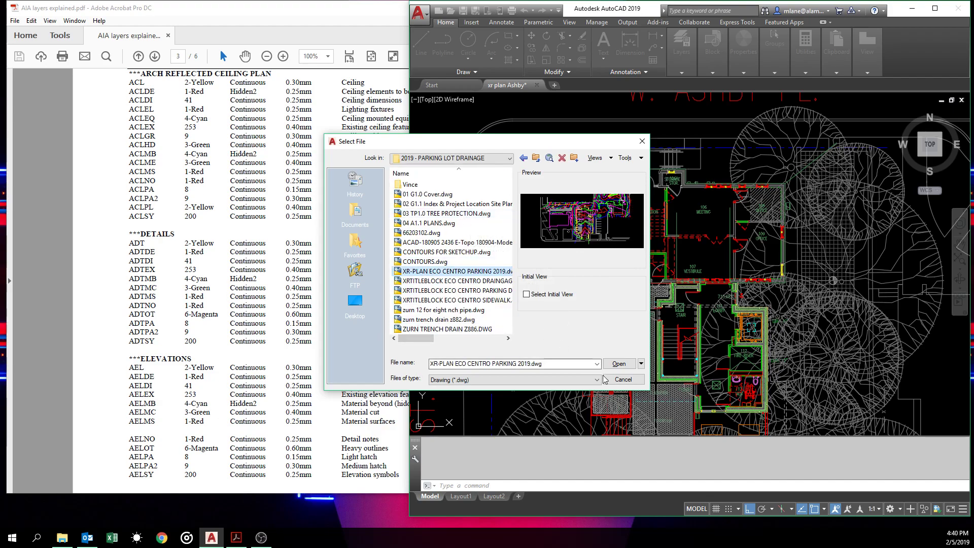
left_click(618, 364)
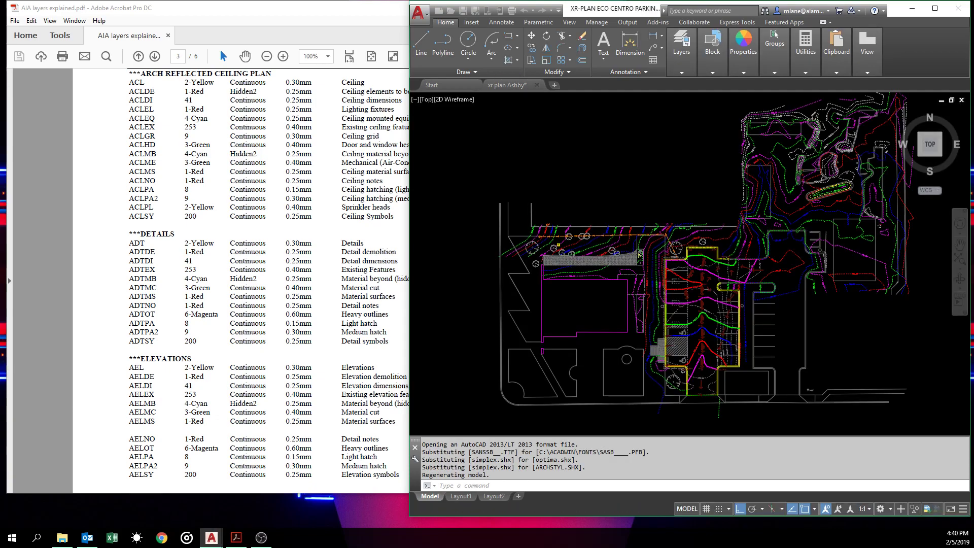
Examine the copies of the site plan in the model space of the Eco Centro parking drawing
scroll(655, 266, "down", 2)
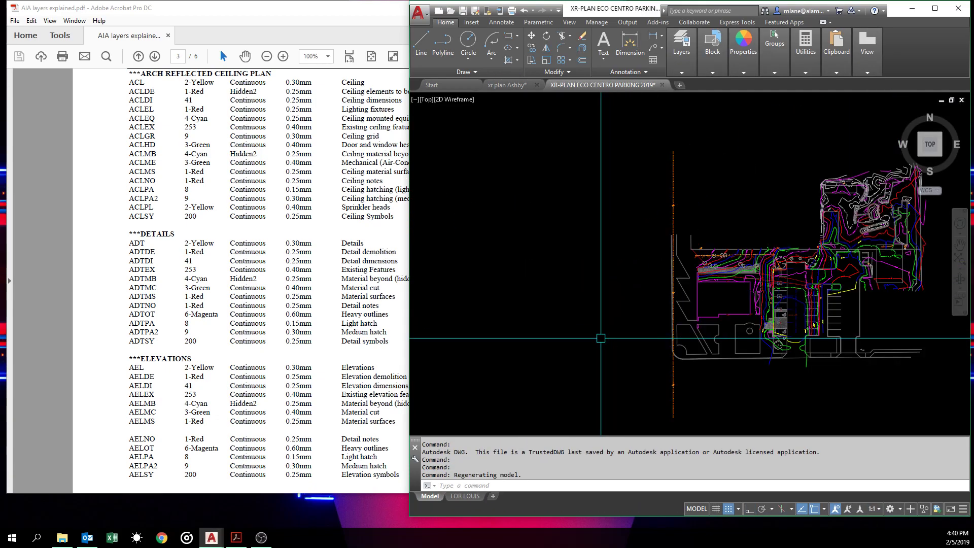
scroll(720, 314, "up", 5)
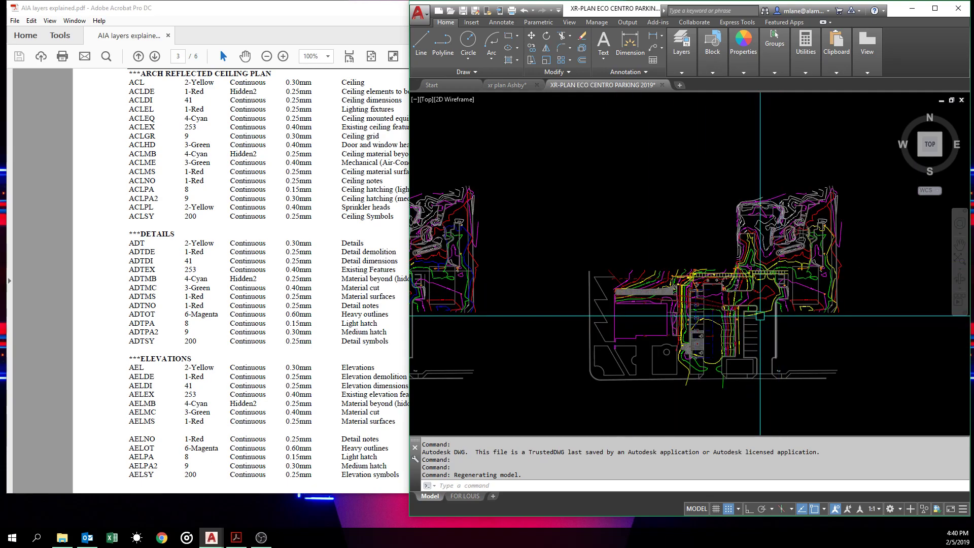
scroll(720, 314, "down", 6)
scroll(619, 316, "up", 3)
scroll(619, 316, "down", 6)
middle_click_drag(642, 227, 629, 330)
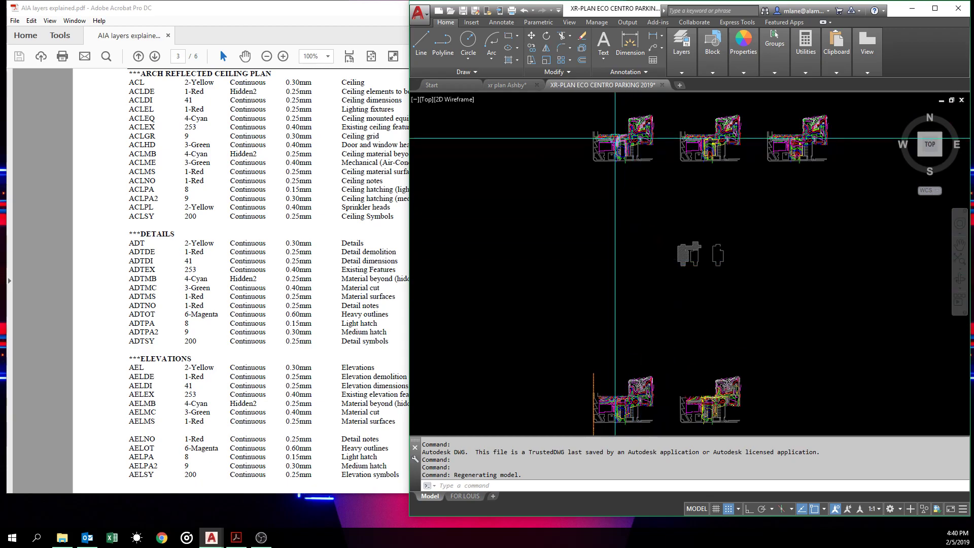
middle_click_drag(622, 153, 607, 267)
scroll(606, 267, "up", 6)
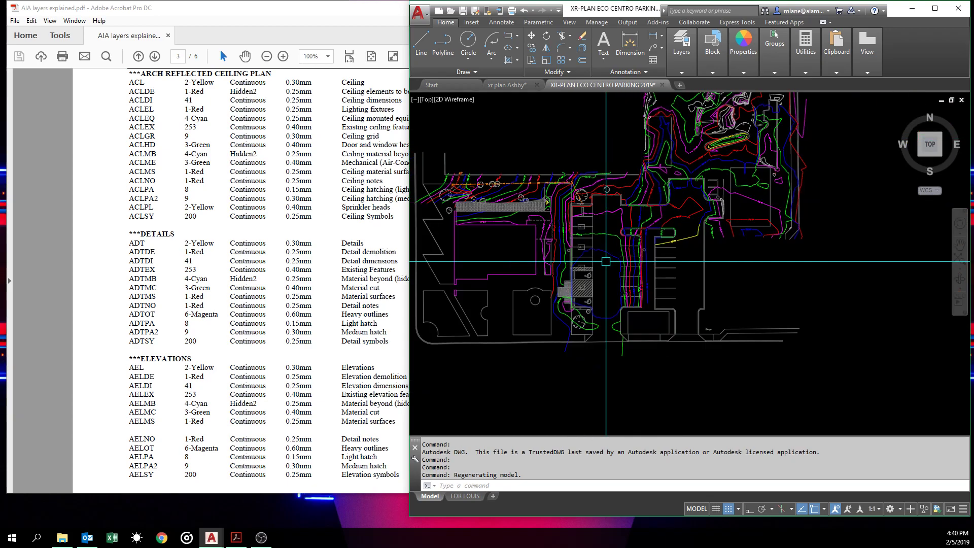
Thaw all layers in the Eco Centro parking drawing with the -LAYER command's Thaw option and the * wildcard
type("-LAYER")
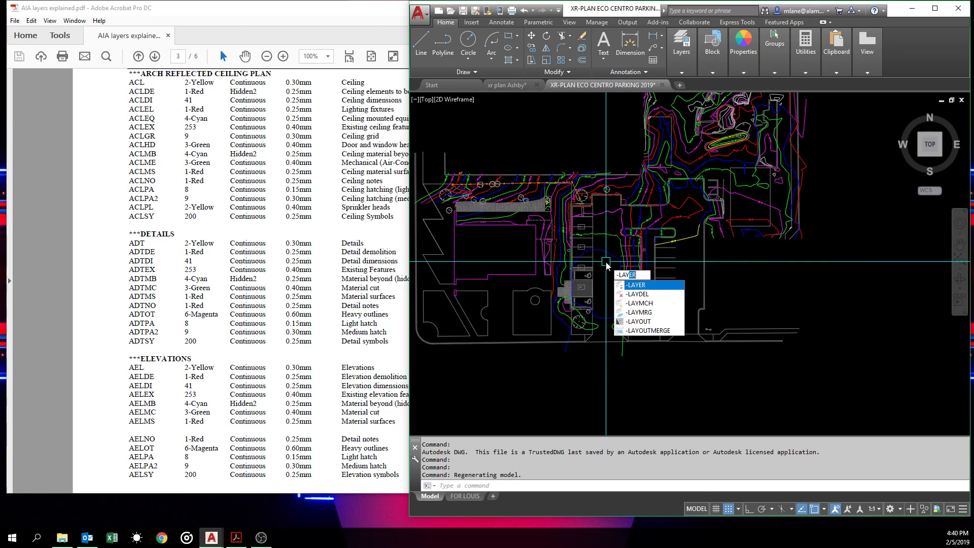
key("Return")
type("t")
key("Return")
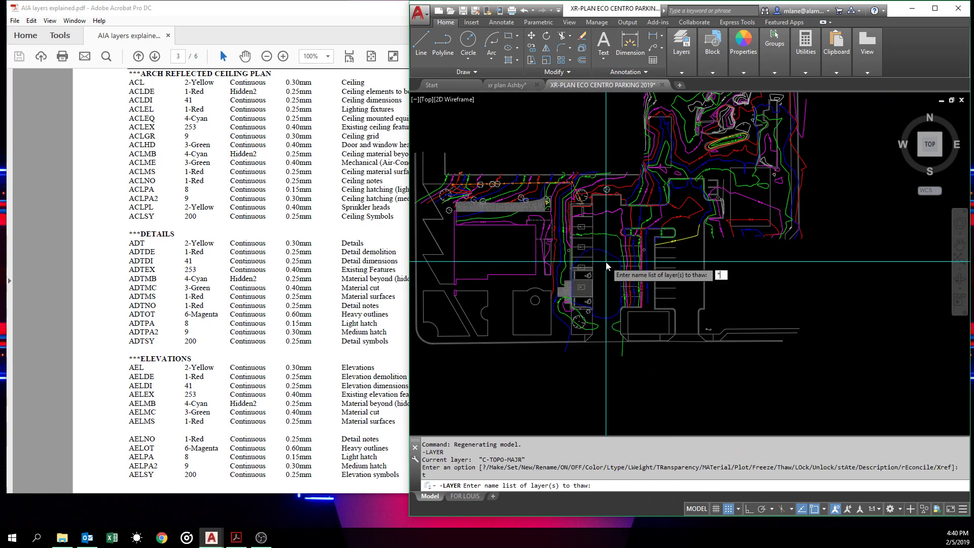
type("*")
key("Return")
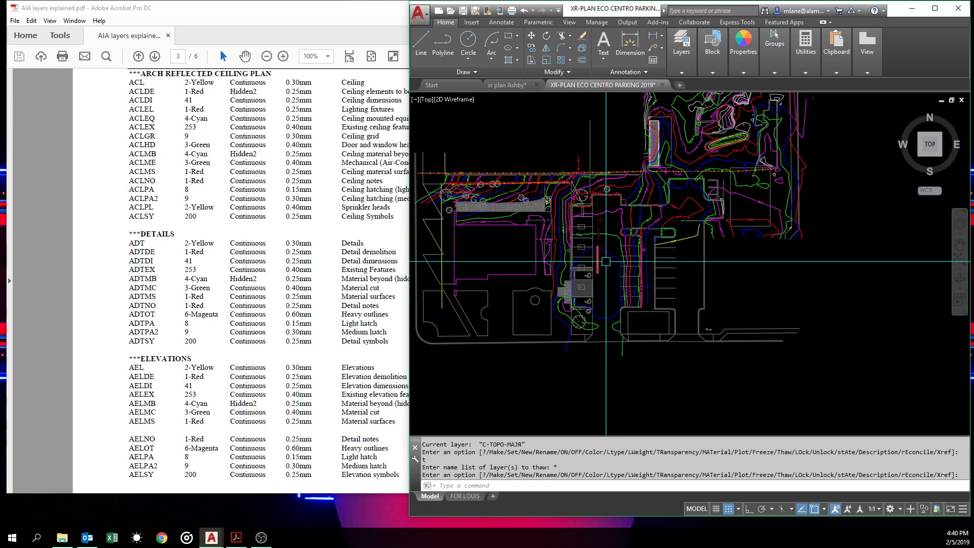
Examine the contours, utility lines, building outline and accessible parking stalls on the thawed layers of the site plan
scroll(590, 201, "up", 6)
scroll(590, 201, "down", 10)
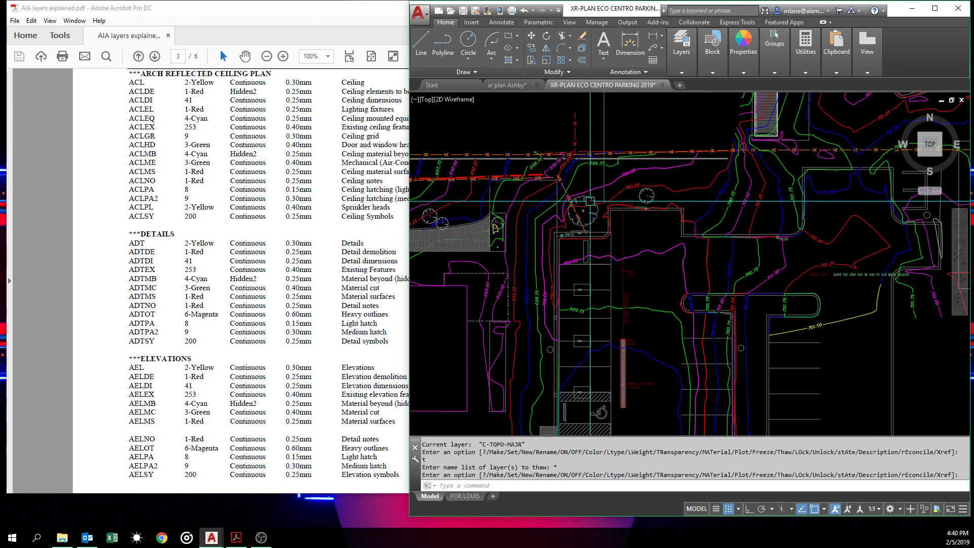
scroll(692, 292, "down", 3)
scroll(661, 239, "up", 10)
scroll(585, 283, "up", 5)
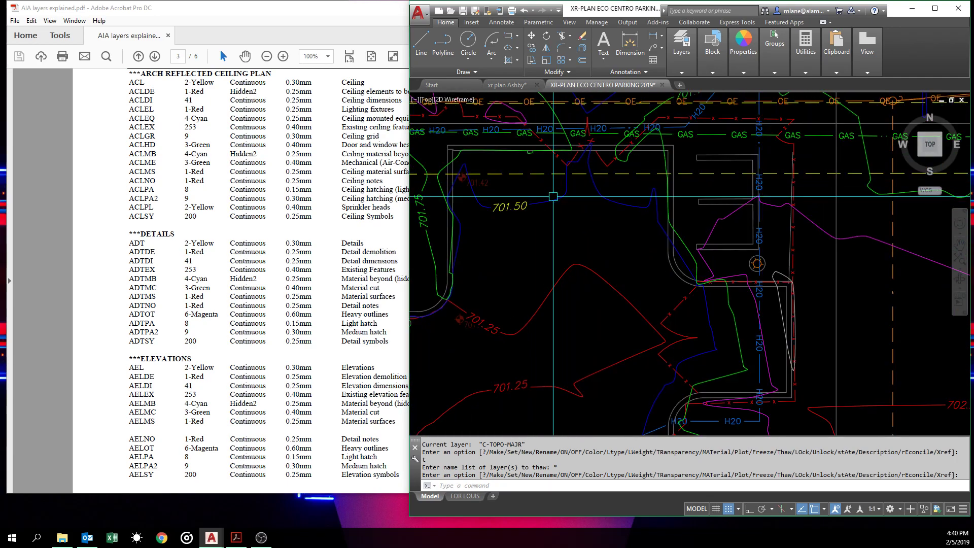
scroll(556, 176, "down", 6)
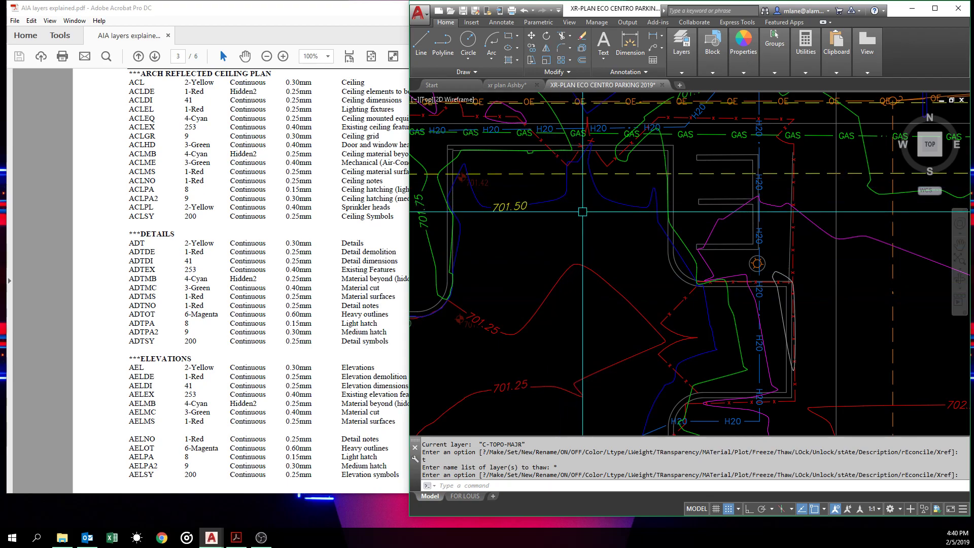
mouse_move(706, 214)
middle_mouse_down()
mouse_move(735, 198)
mouse_move(854, 180)
middle_mouse_up()
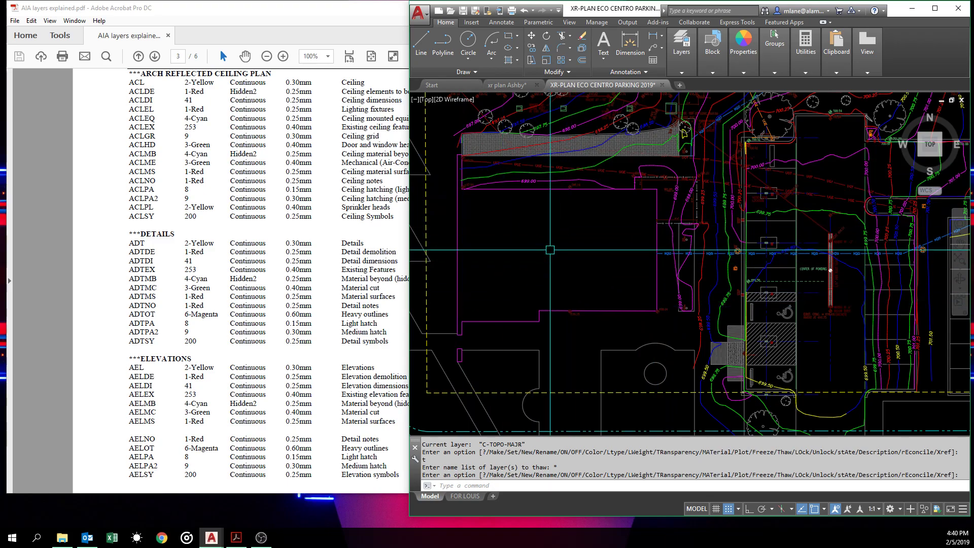
scroll(906, 384, "up", 5)
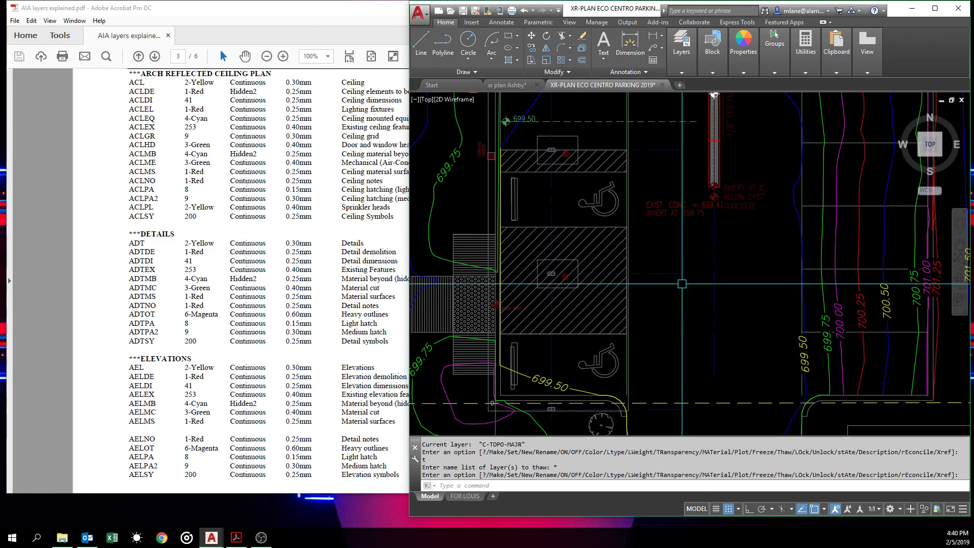
scroll(681, 283, "down", 10)
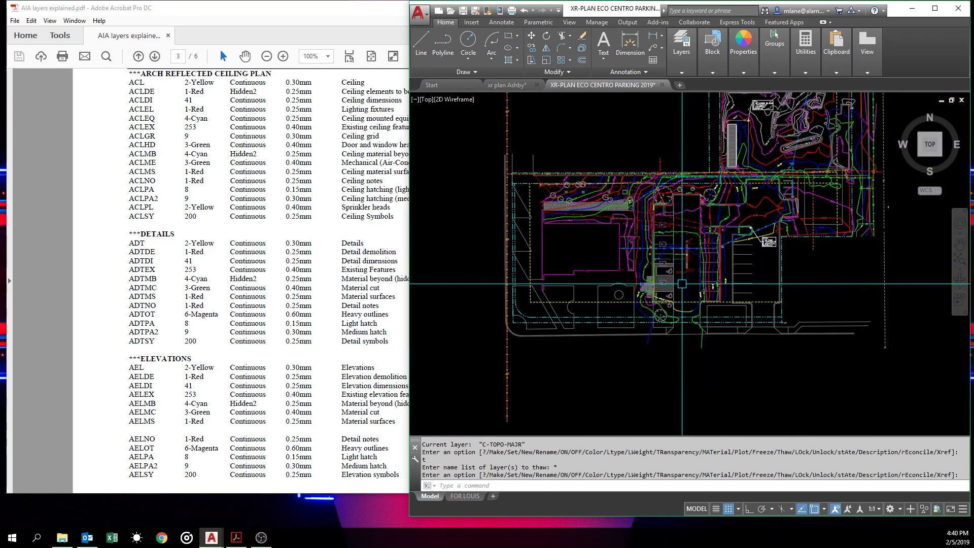
Close the Eco Centro parking drawing and open 04 A1.1 PLANS.dwg from the 2019 - PARKING LOT DRAINAGE folder
left_click(662, 85)
left_click(677, 294)
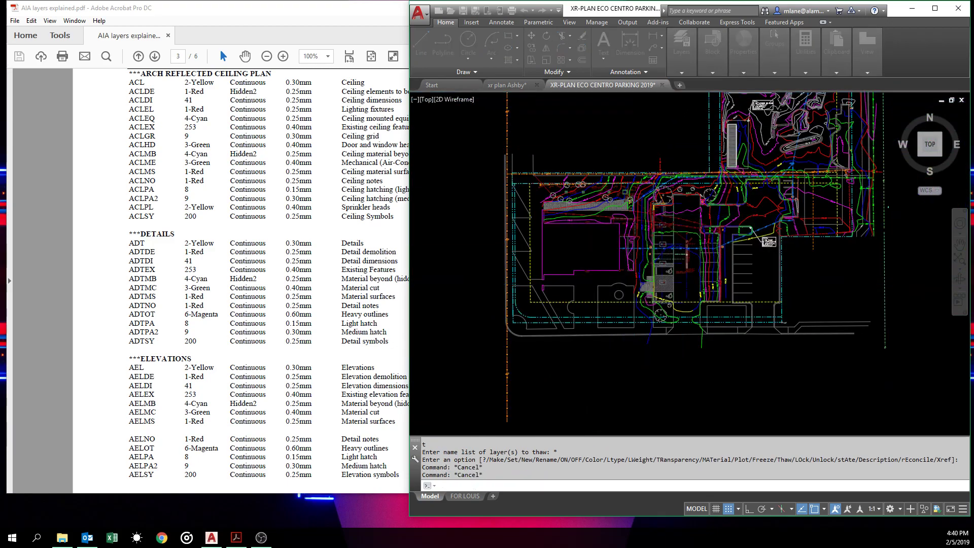
left_click(425, 20)
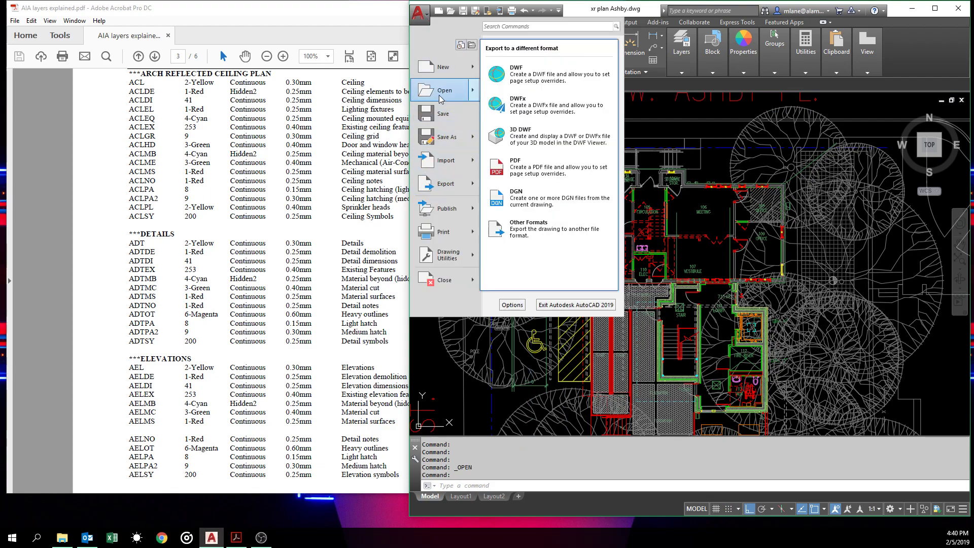
left_click(442, 98)
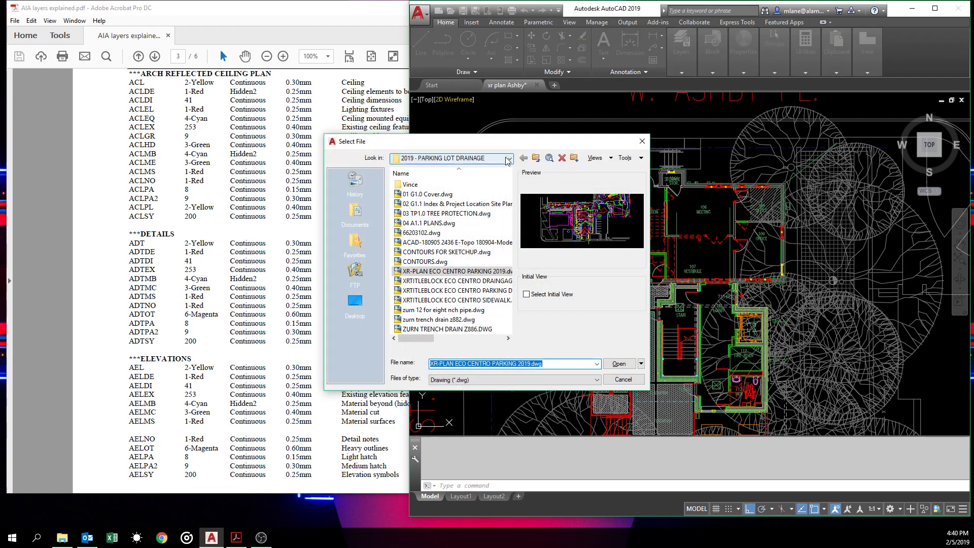
left_click(429, 224)
left_click(619, 363)
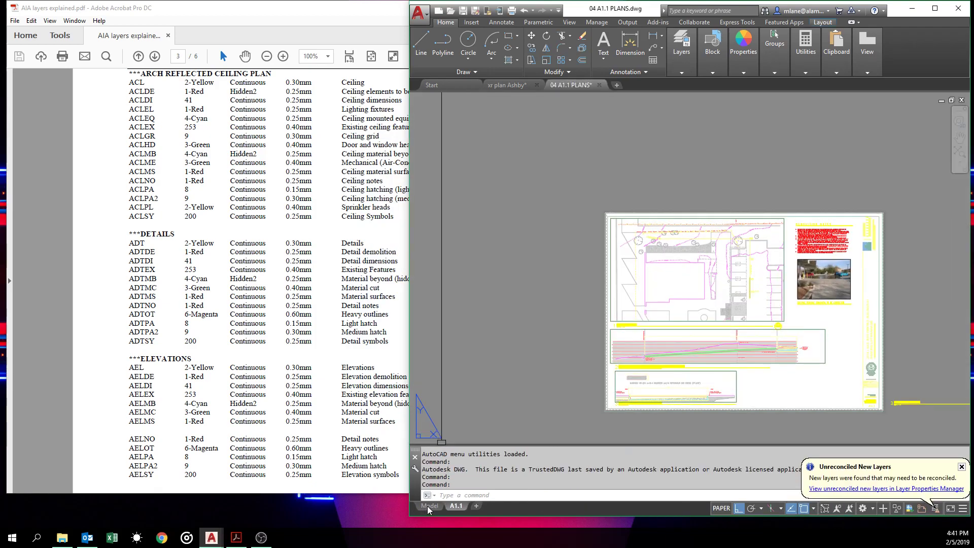
Switch from the A1.1 layout to model space and bring the trench drain section detail into view
left_click(429, 506)
middle_click_drag(826, 321, 676, 289)
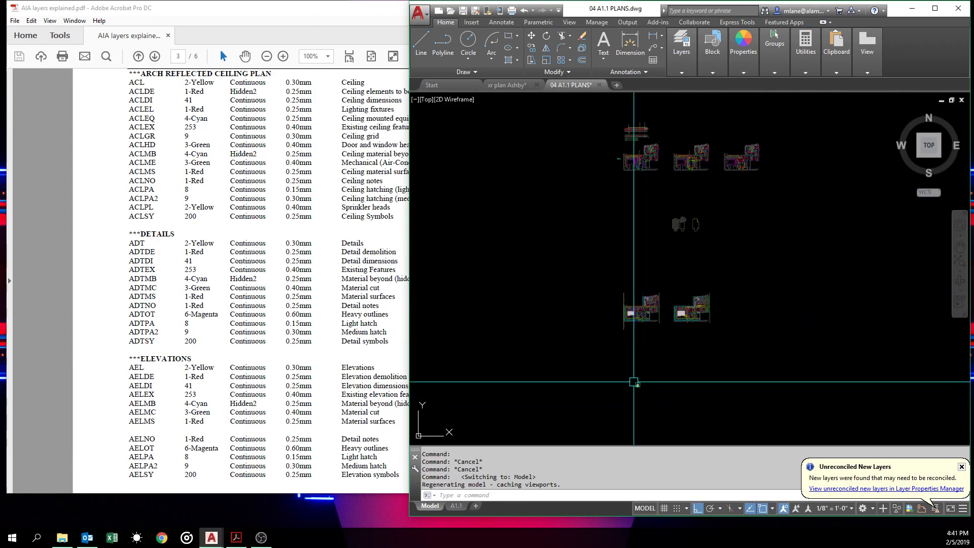
scroll(633, 381, "up", 8)
scroll(674, 415, "up", 8)
middle_click_drag(690, 385, 679, 290)
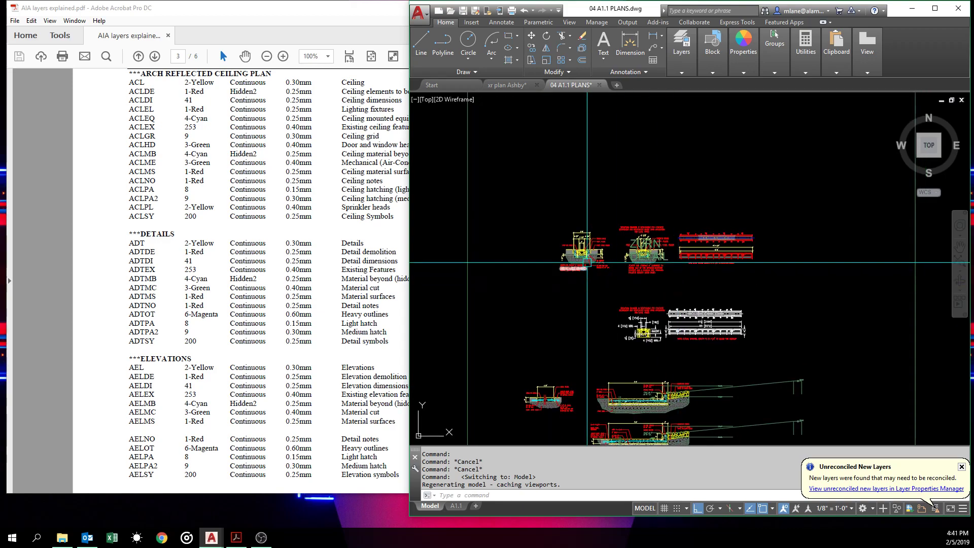
scroll(579, 266, "up", 8)
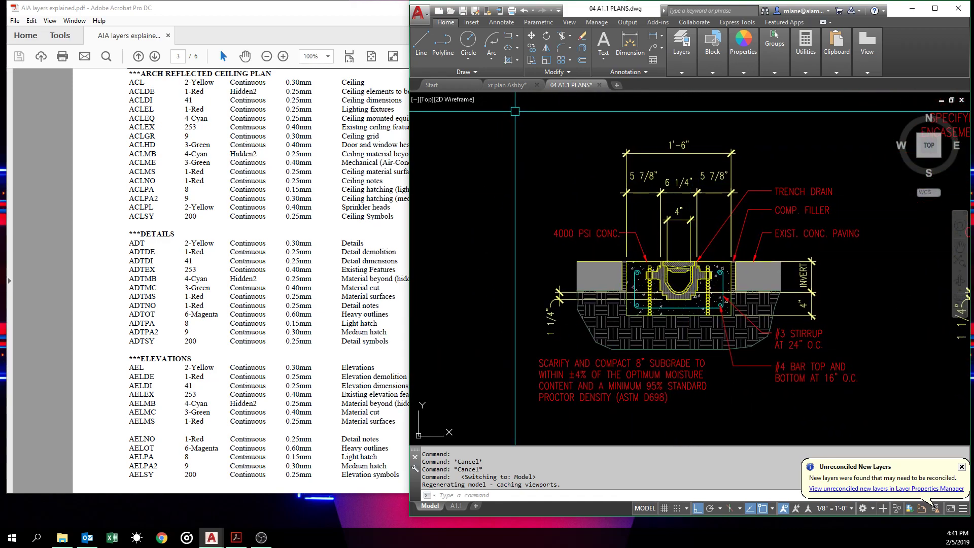
Check the layer and the ByLayer properties of the 1'-6" dimension above the trench drain, and deselect it
left_click(667, 152)
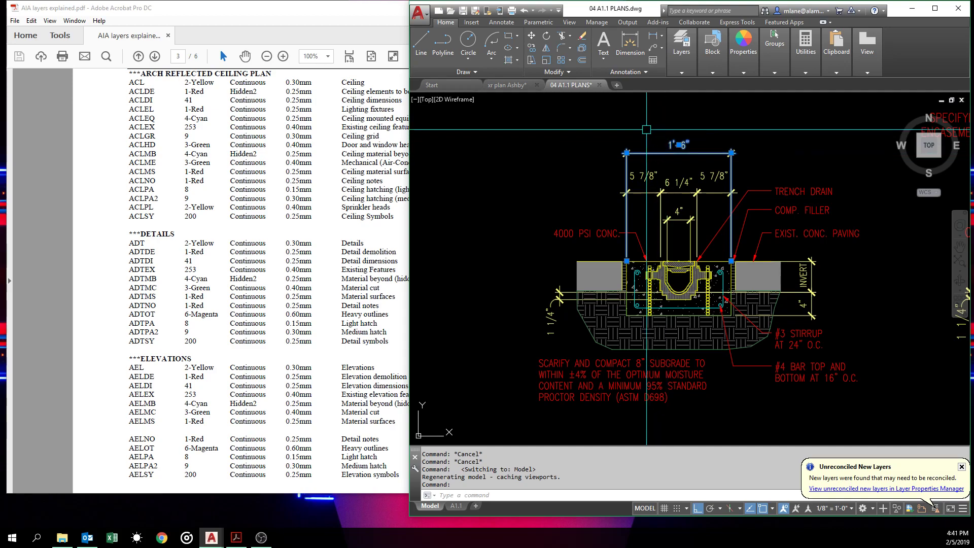
left_click(687, 71)
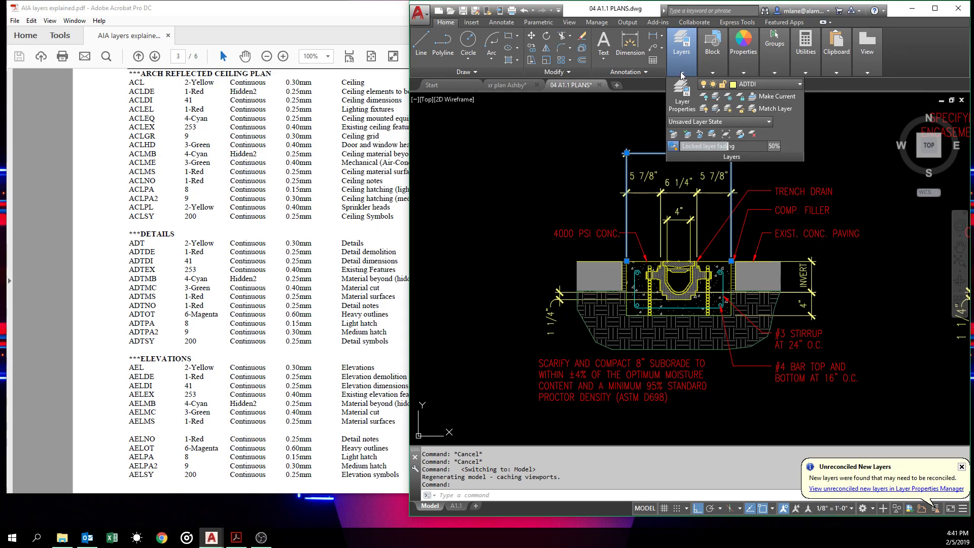
left_click(744, 76)
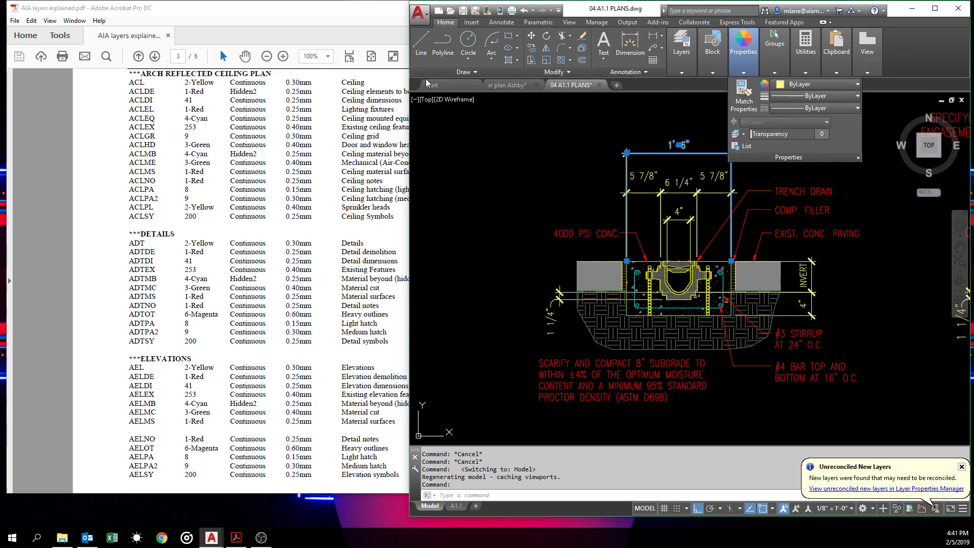
mouse_move(685, 71)
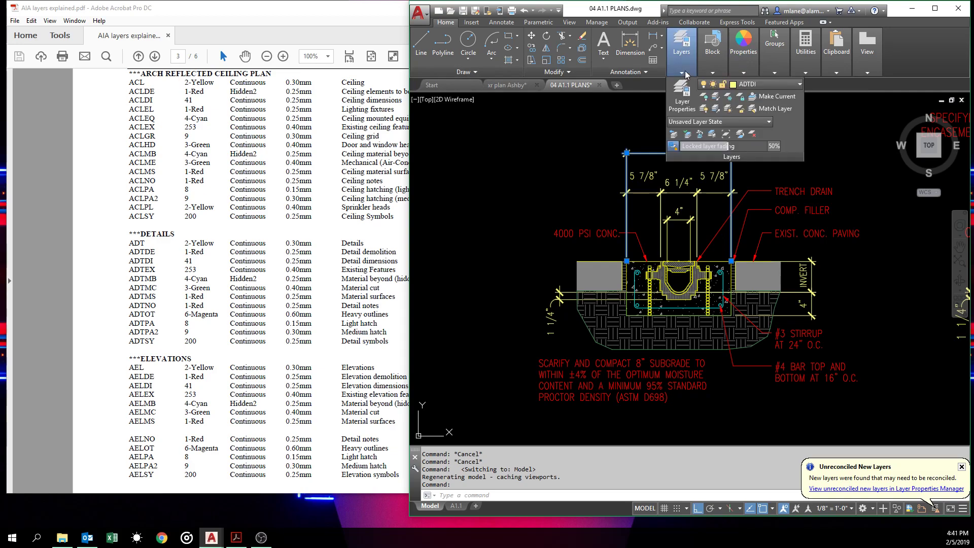
mouse_move(724, 75)
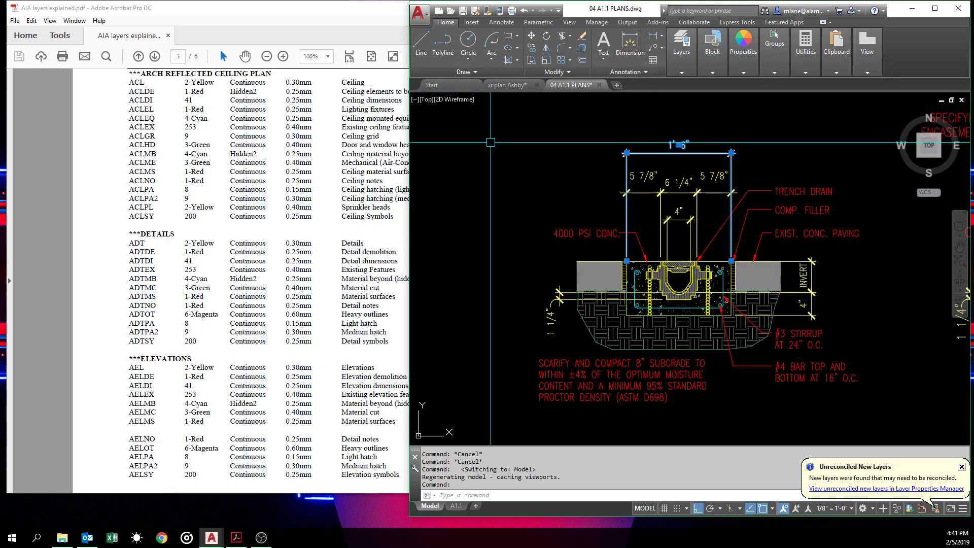
key("Escape")
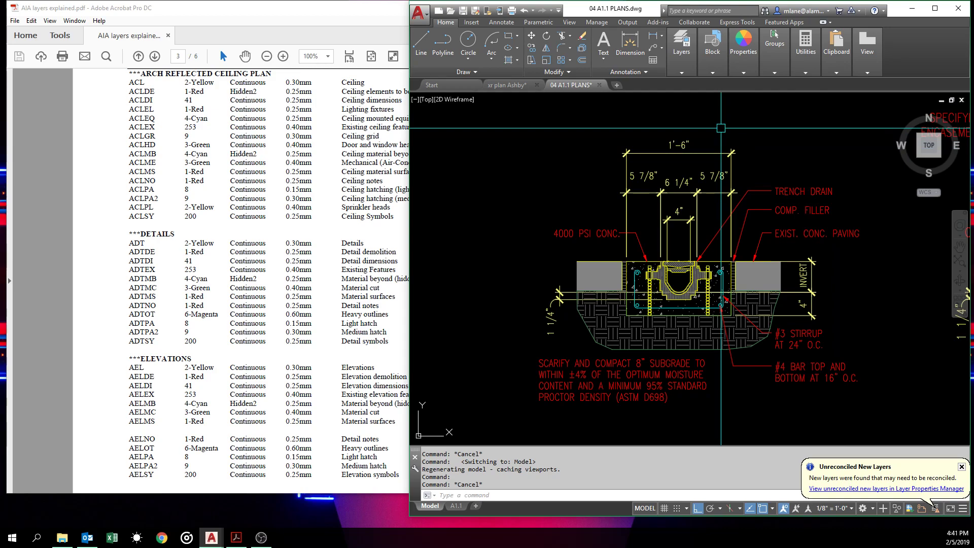
Make ADTDI the current layer
left_click(686, 71)
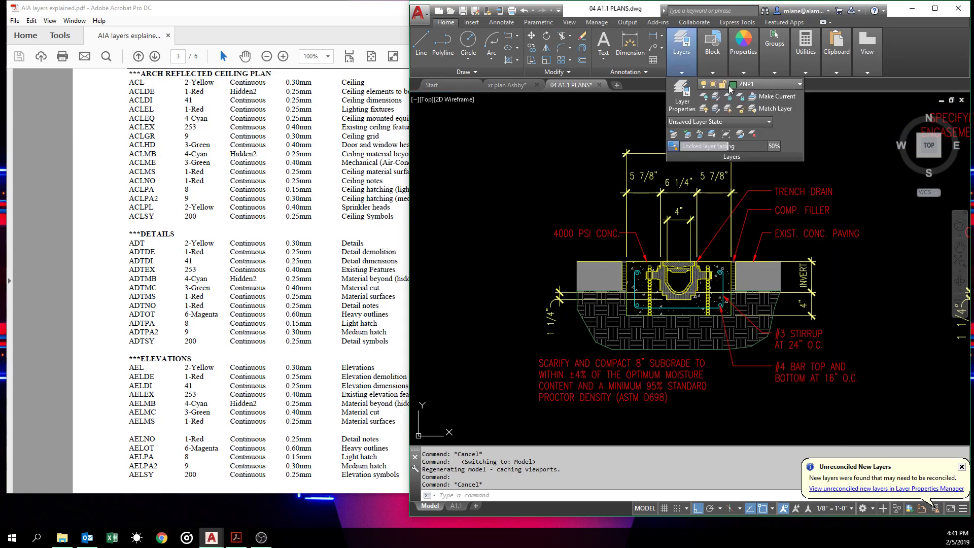
left_click(800, 85)
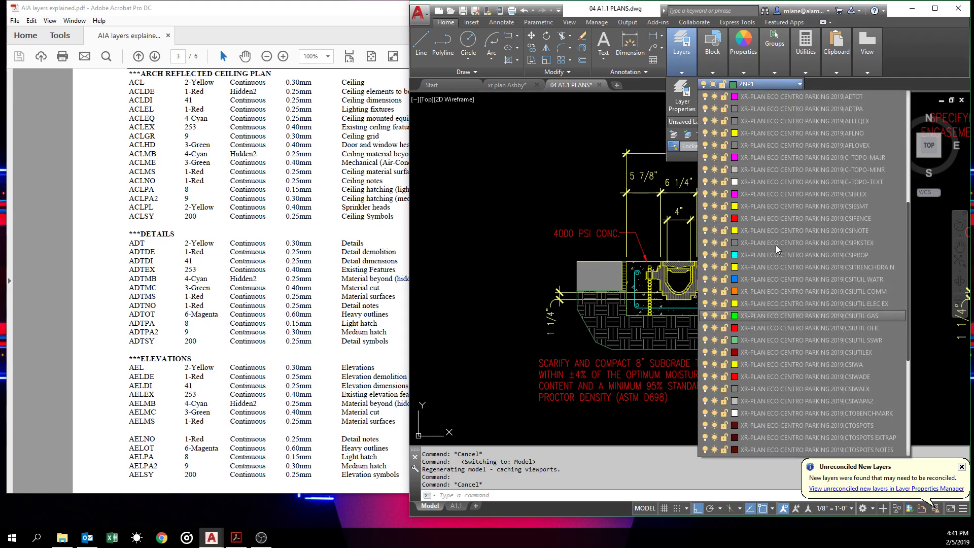
scroll(776, 244, "up", 4)
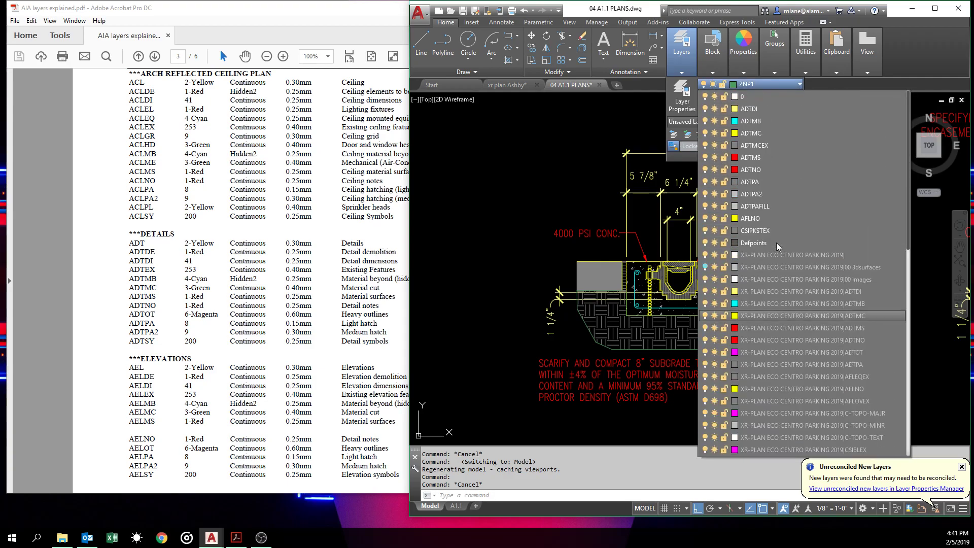
left_click(752, 111)
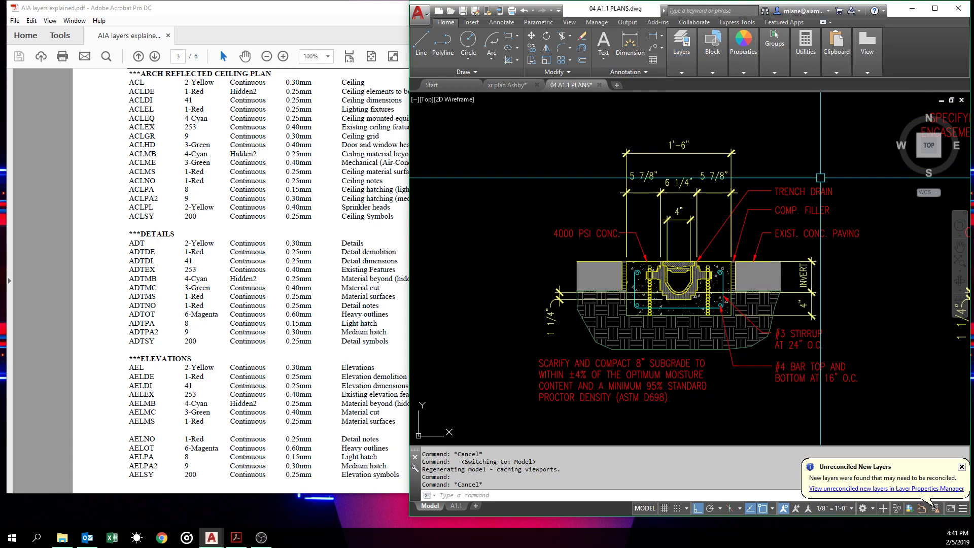
key("Escape")
Draw a horizontal sample line above the 1'-6" dimension of the trench drain detail
type("L")
key("Return")
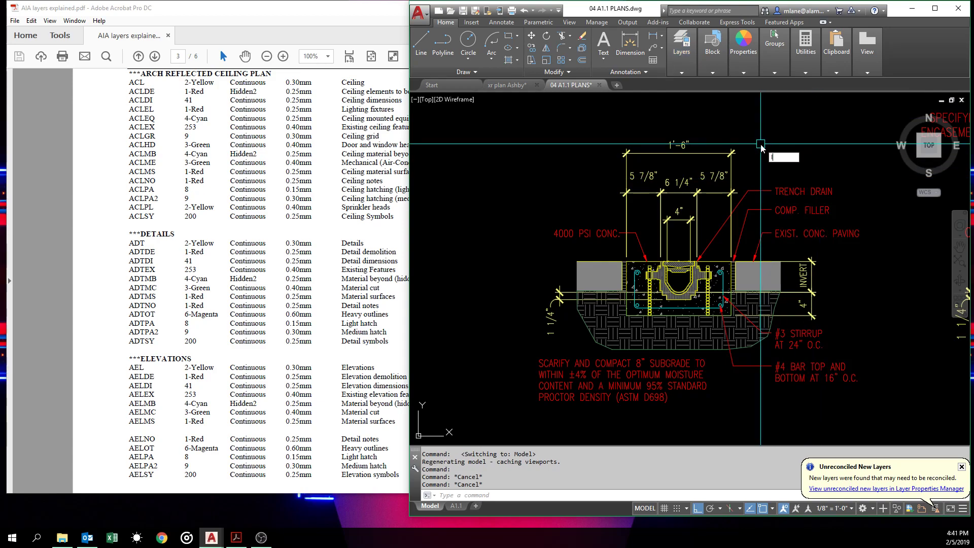
left_click(782, 149)
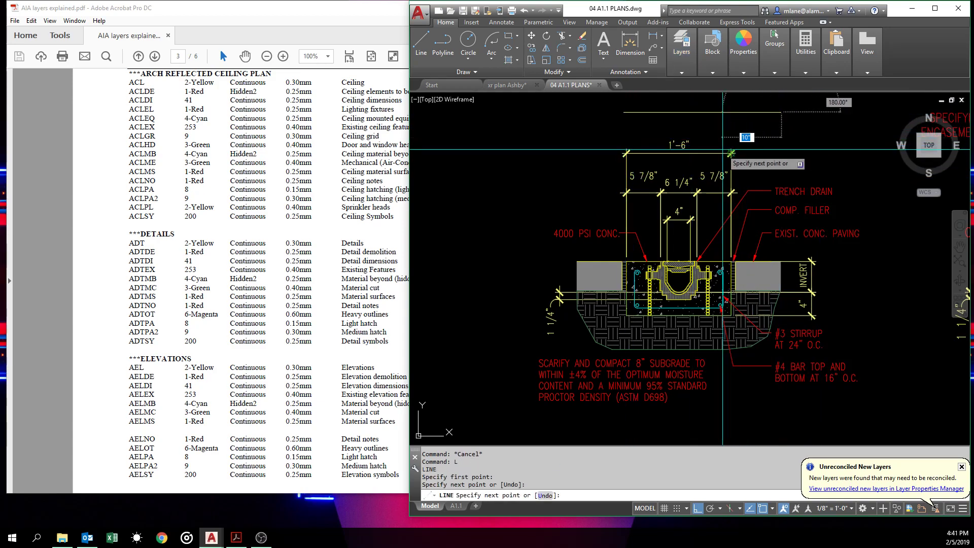
key("Escape")
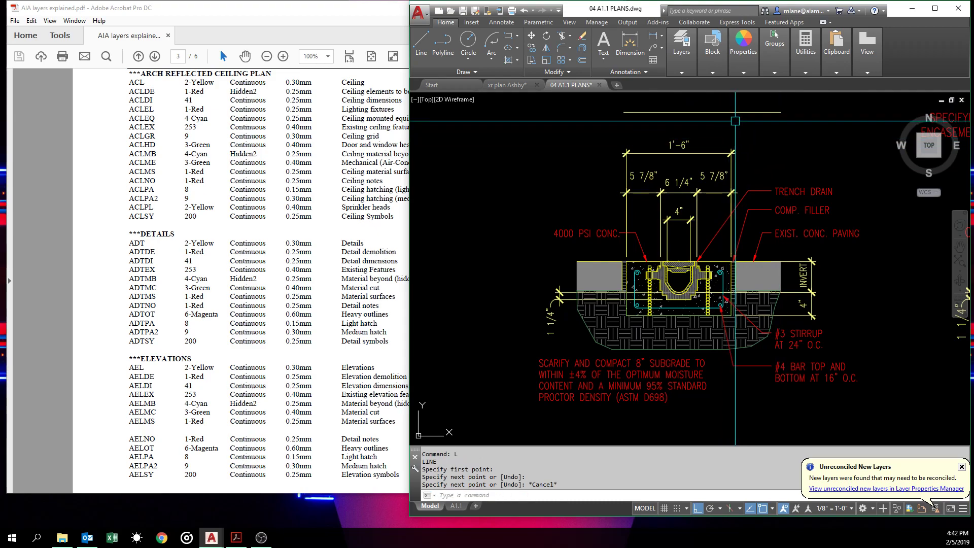
Erase the horizontal sample line above the trench drain detail
type("E")
key("Return")
left_click(736, 113)
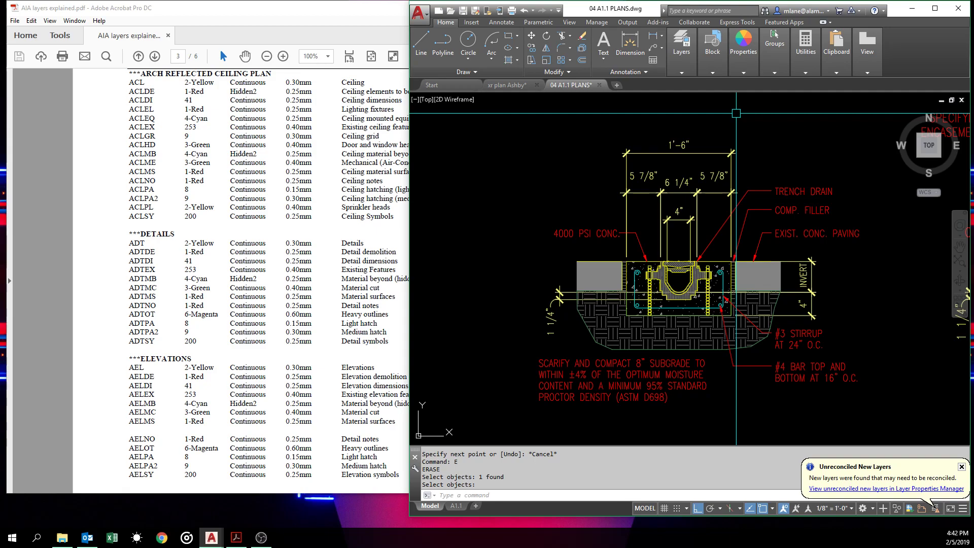
scroll(738, 264, "up", 6)
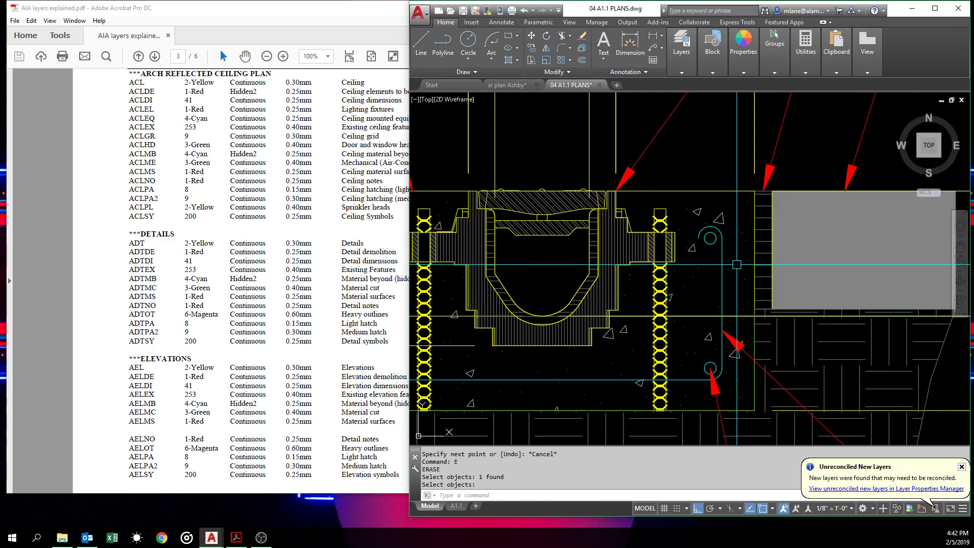
Set the drawing's linetype scale factor to 24 with LTSCALE
mouse_move(723, 267)
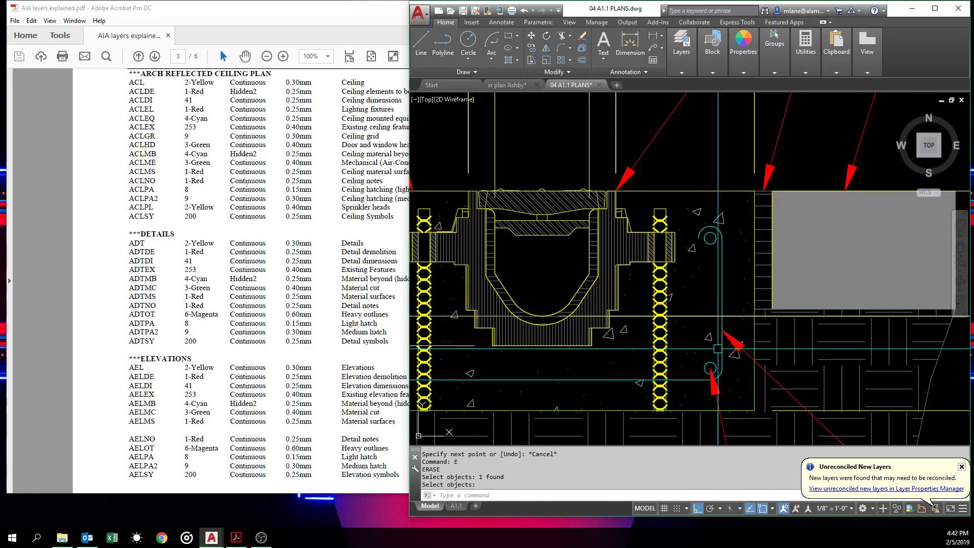
scroll(711, 341, "down", 6)
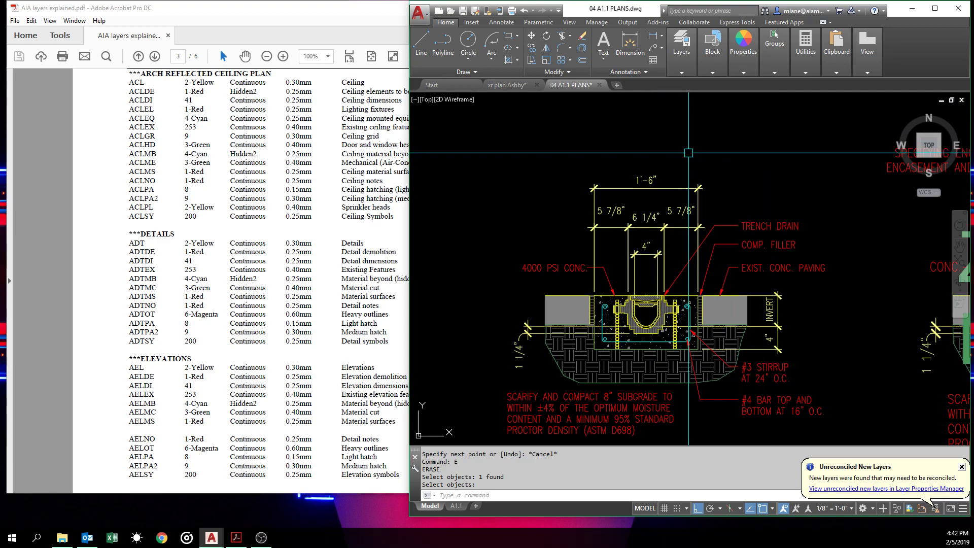
type("LTS")
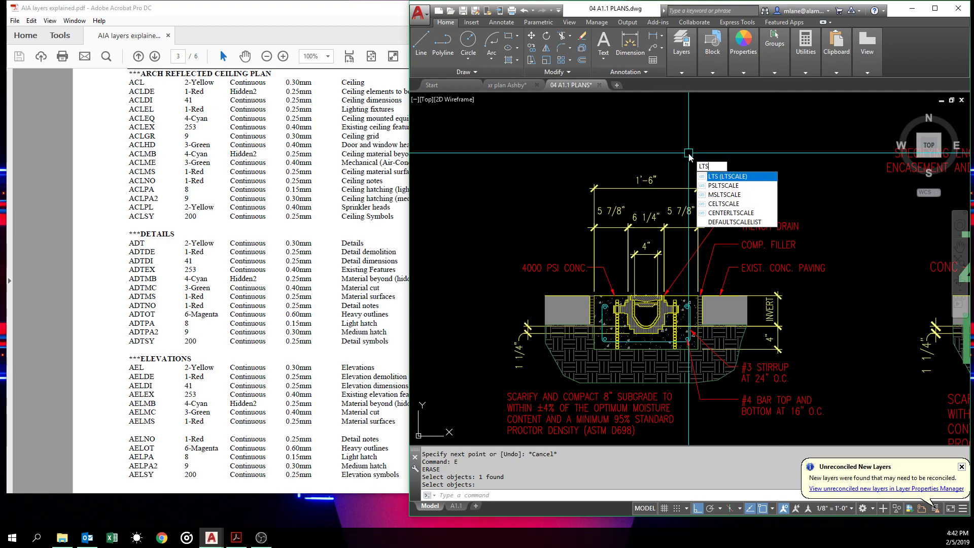
key("Return")
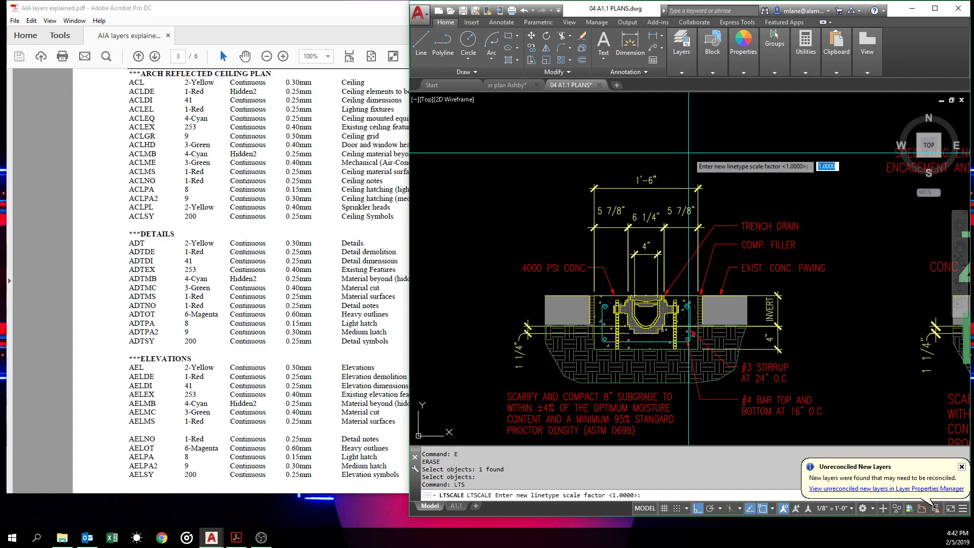
type("24")
key("Return")
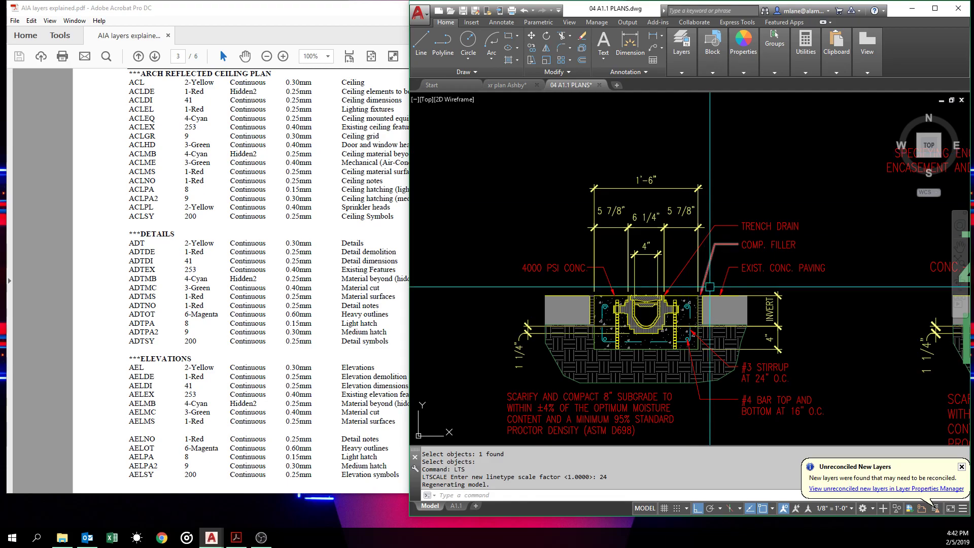
Examine the stirrup linework around the trench drain and check the layer and ByLayer properties of the subgrade hatch below it
scroll(710, 269, "up", 5)
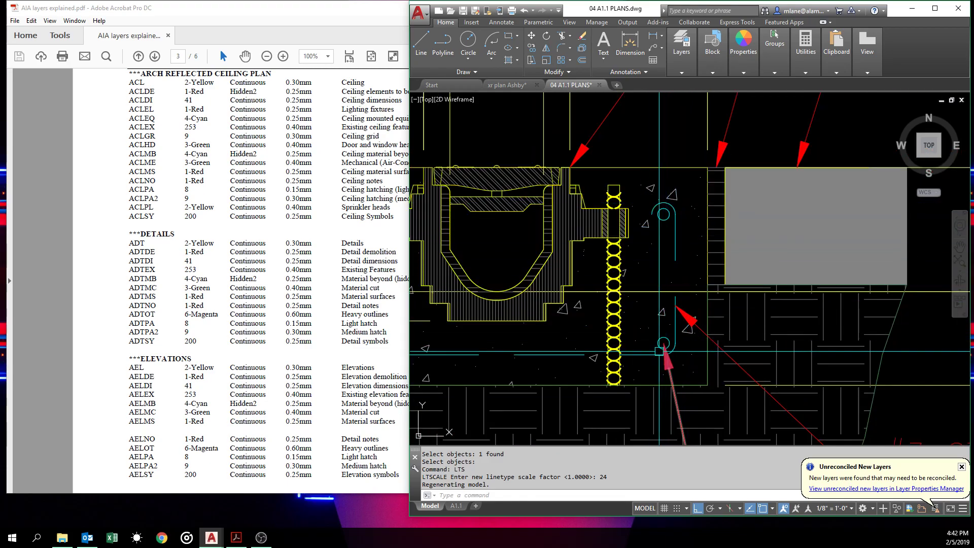
scroll(663, 349, "down", 5)
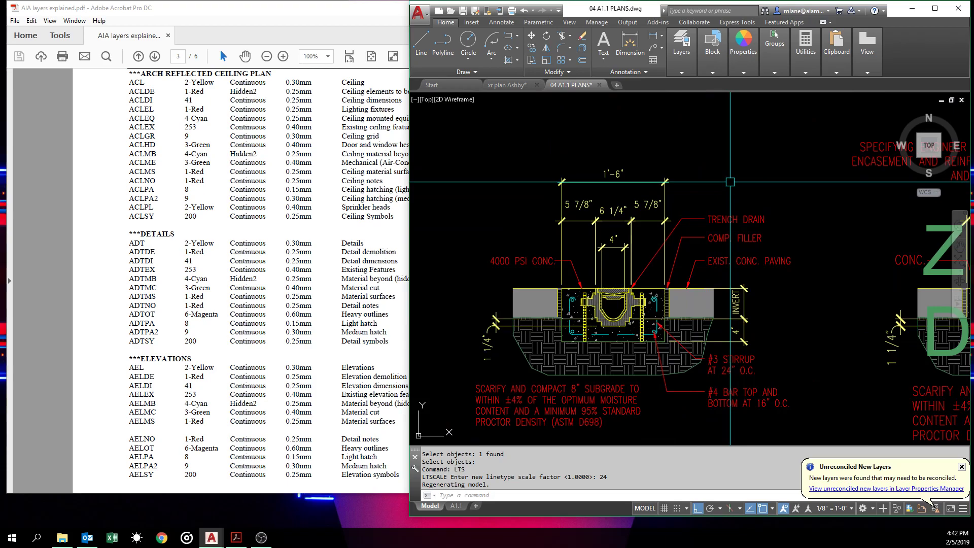
scroll(672, 254, "up", 4)
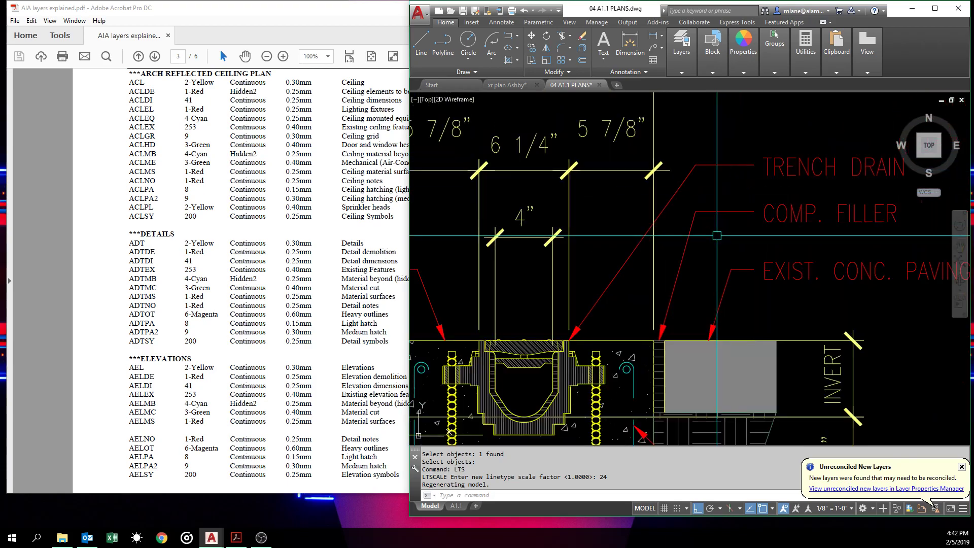
scroll(634, 428, "up", 2)
middle_click_drag(635, 428, 731, 262)
scroll(731, 262, "down", 2)
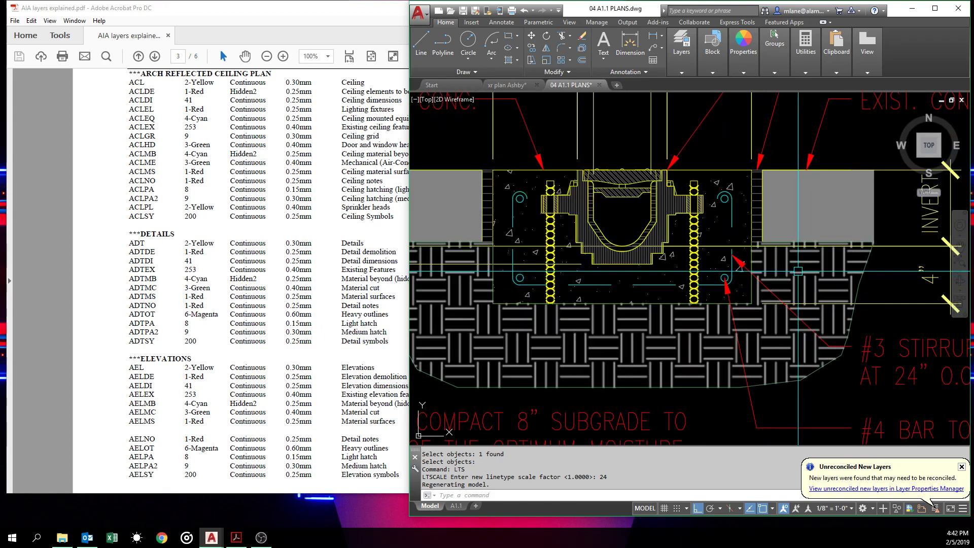
mouse_move(798, 271)
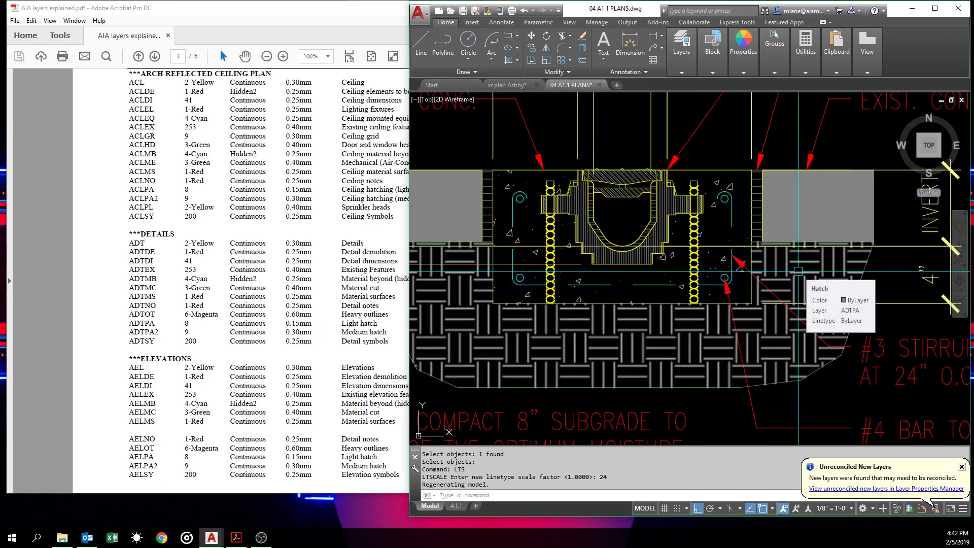
mouse_move(718, 218)
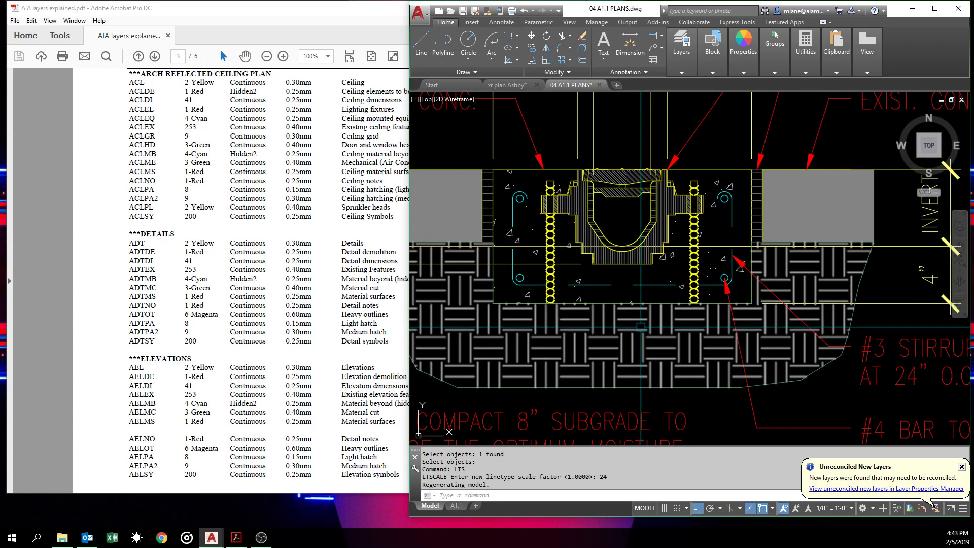
mouse_move(641, 327)
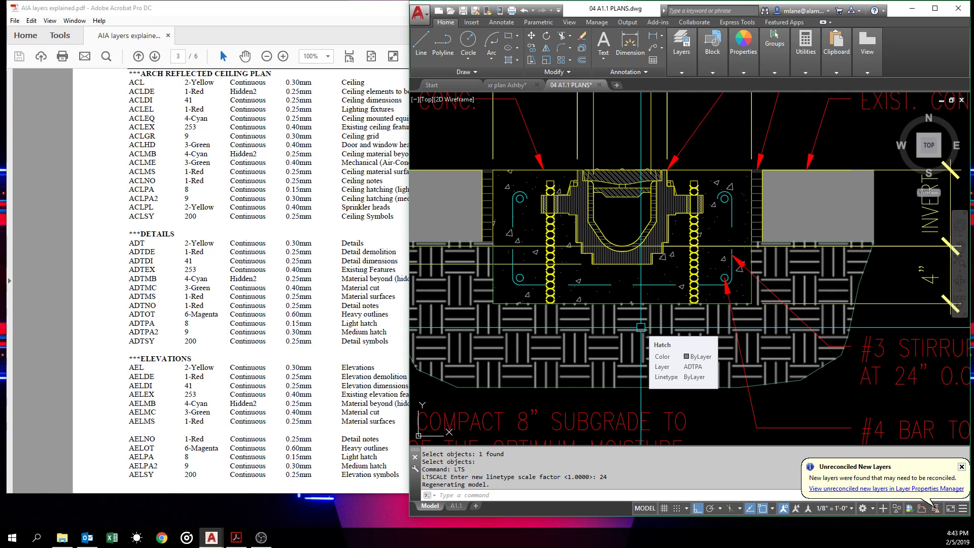
left_click(683, 70)
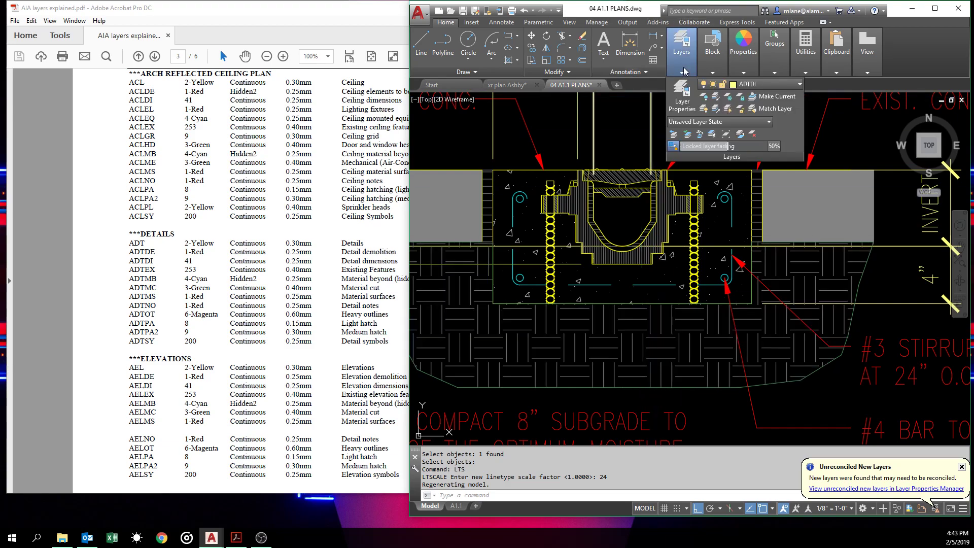
left_click(728, 109)
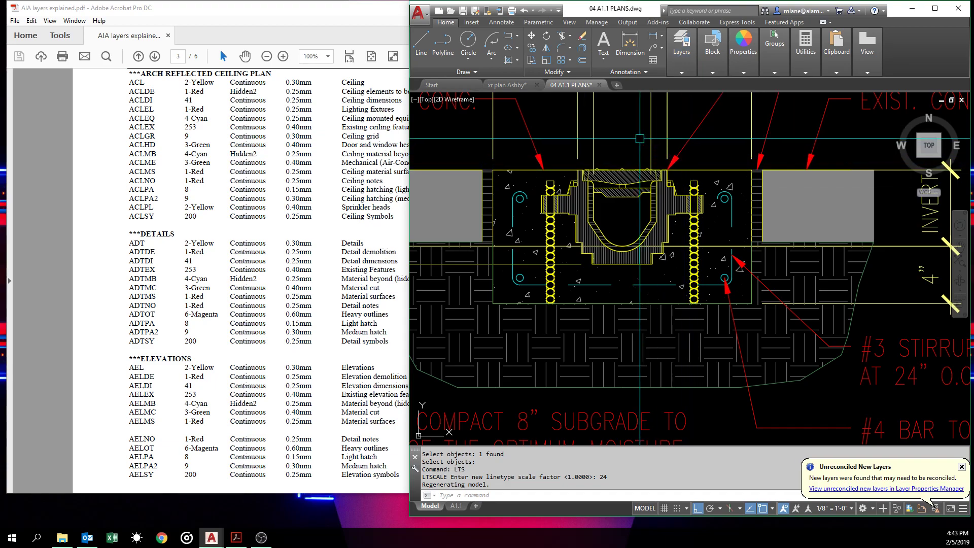
key("Escape")
key("Escape")
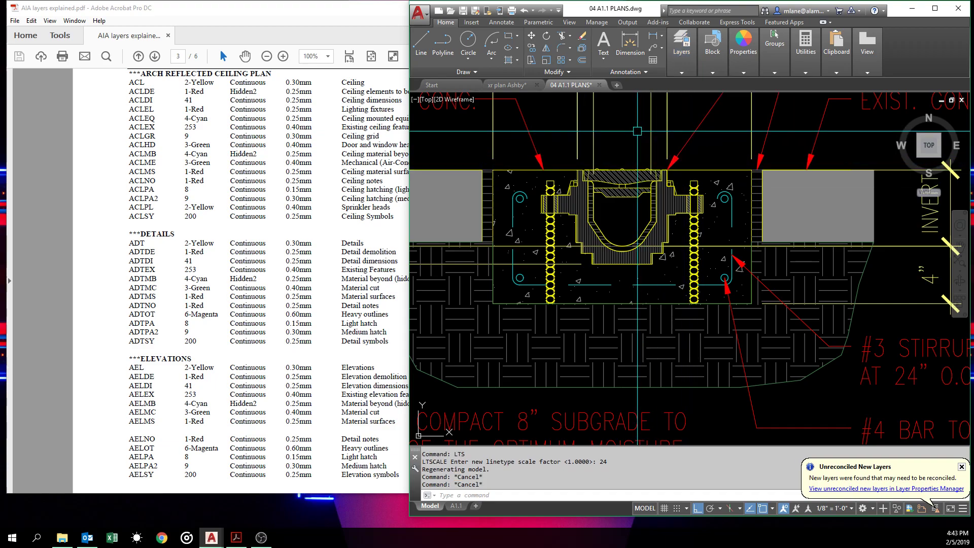
Try to freeze the current layer ADTDI and dismiss the notice
scroll(667, 198, "down", 4)
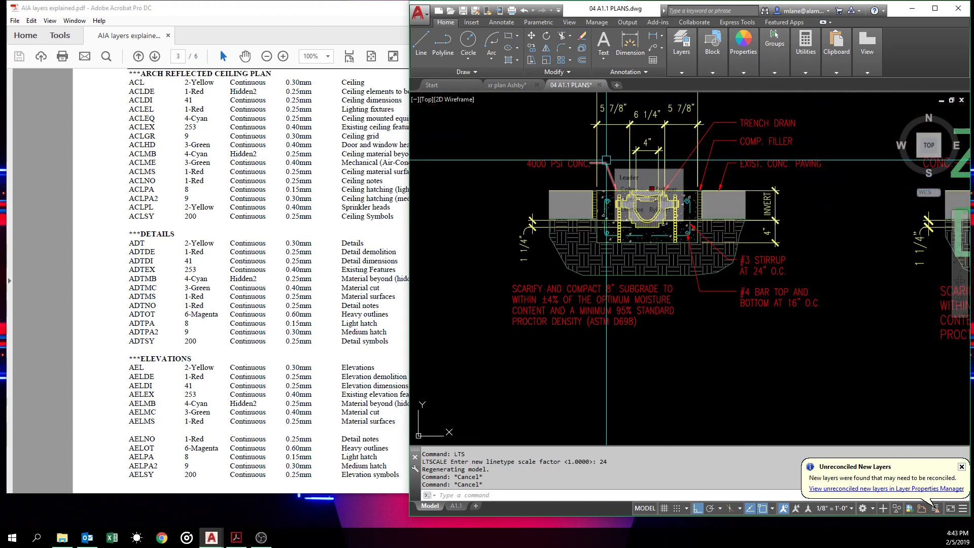
left_click(682, 72)
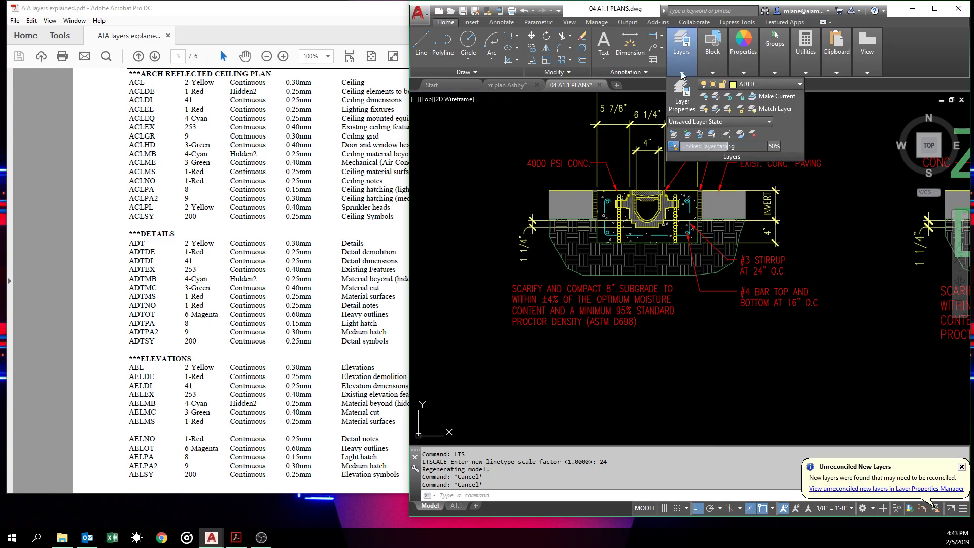
left_click(801, 84)
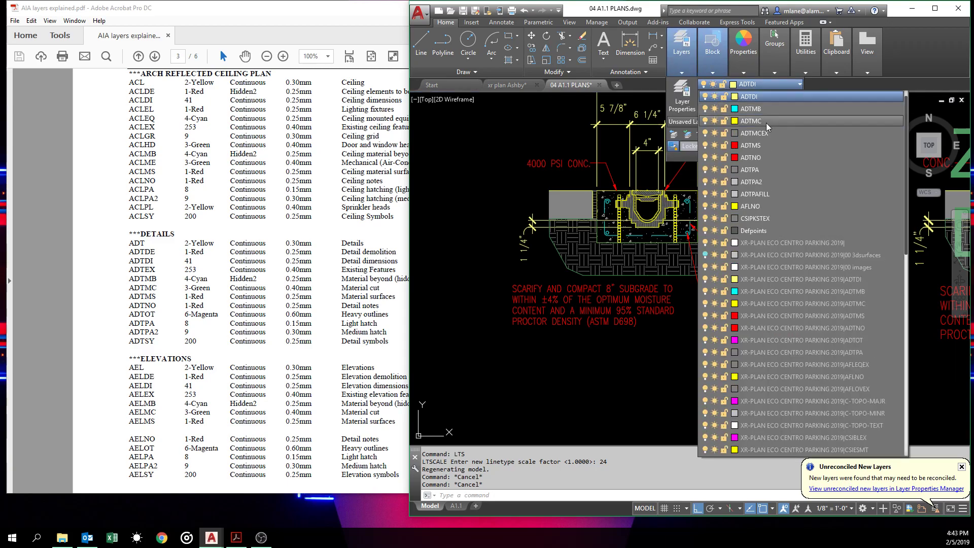
scroll(754, 124, "up", 1)
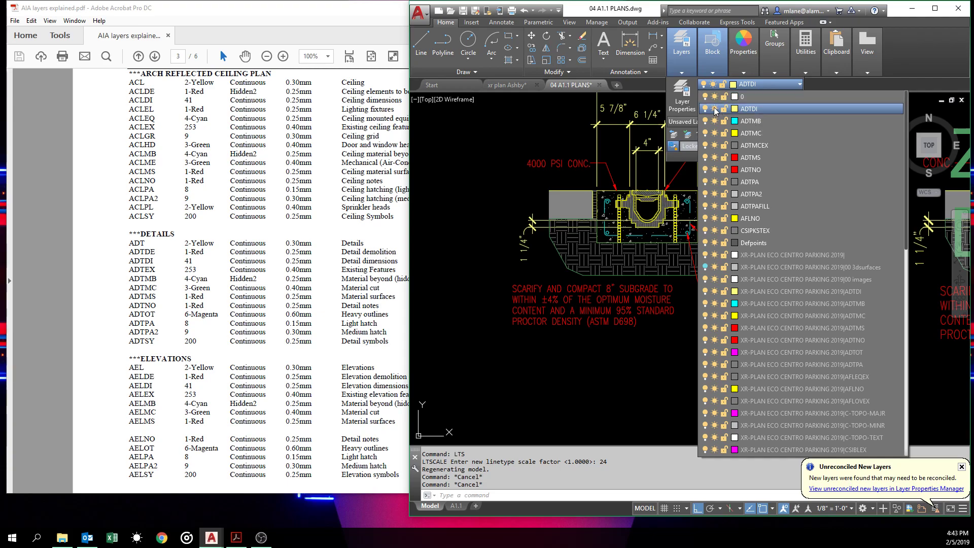
left_click(716, 120)
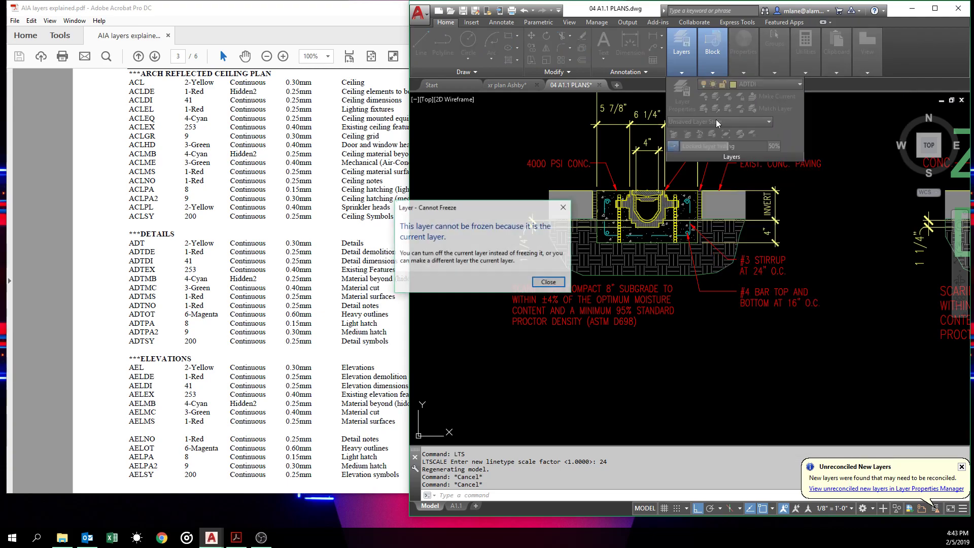
left_click(549, 282)
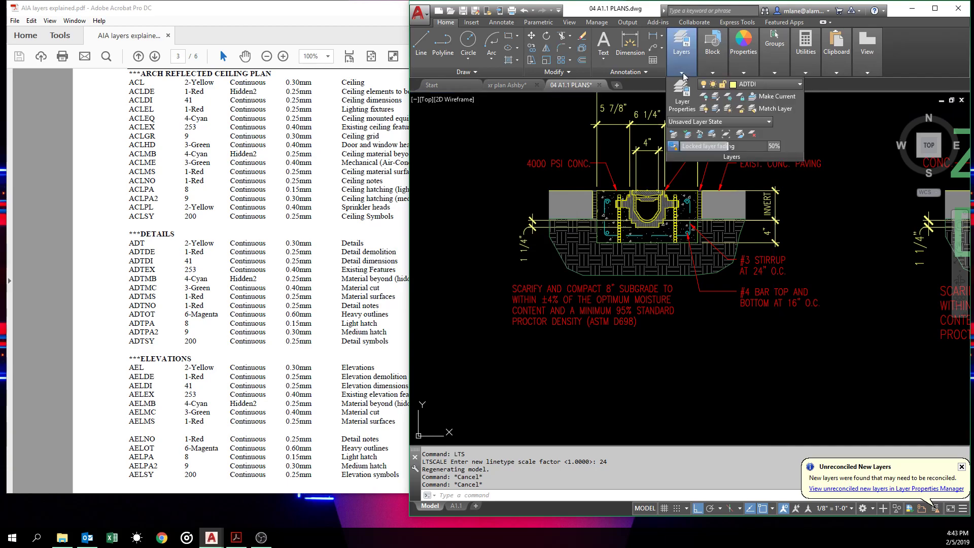
Freeze the layers ADTMC, ADTMCEX, ADTMS, ADTNO, ADTPA, ADTPA2, ADTPAFILL, AFLNO and ADTMB
left_click(799, 86)
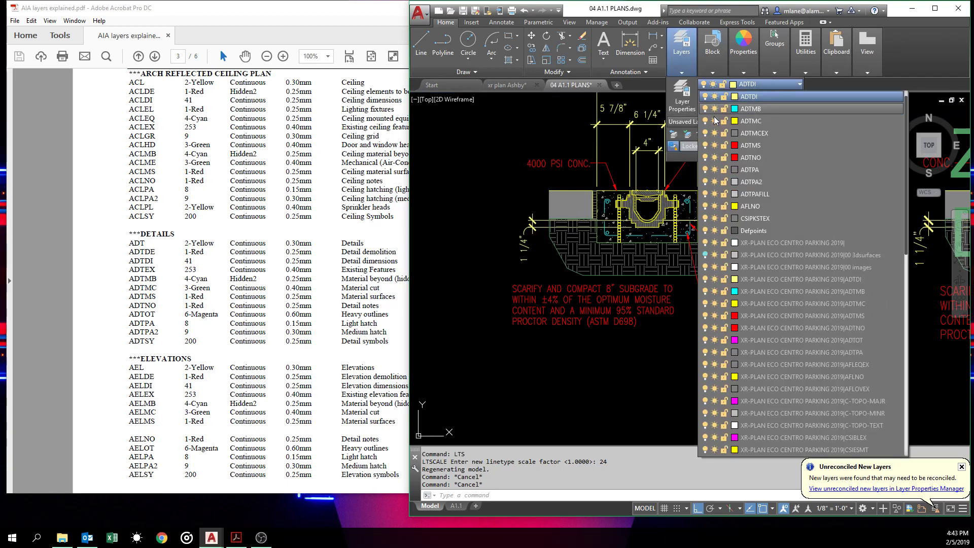
left_click(714, 120)
left_click(714, 133)
left_click(714, 145)
left_click(715, 157)
left_click(714, 169)
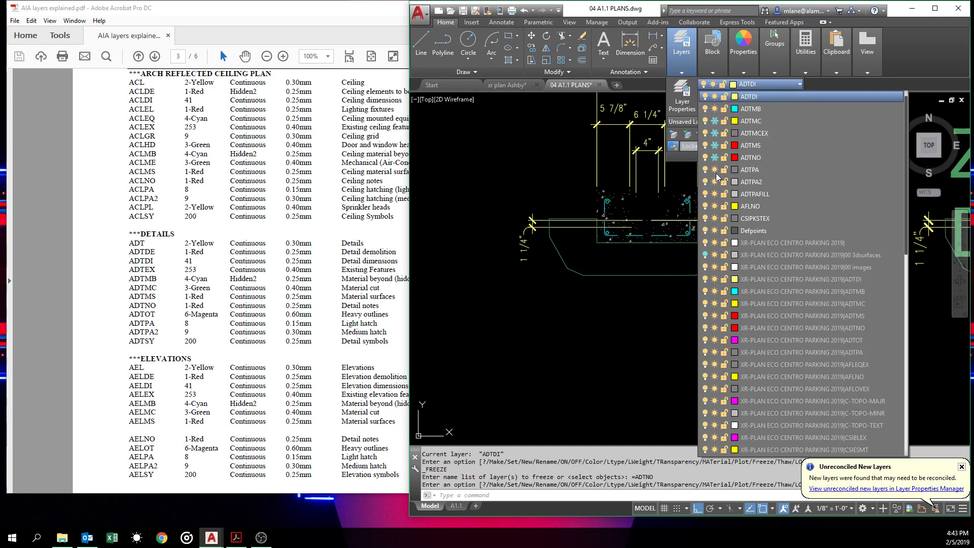
left_click(715, 181)
left_click(714, 194)
left_click(714, 206)
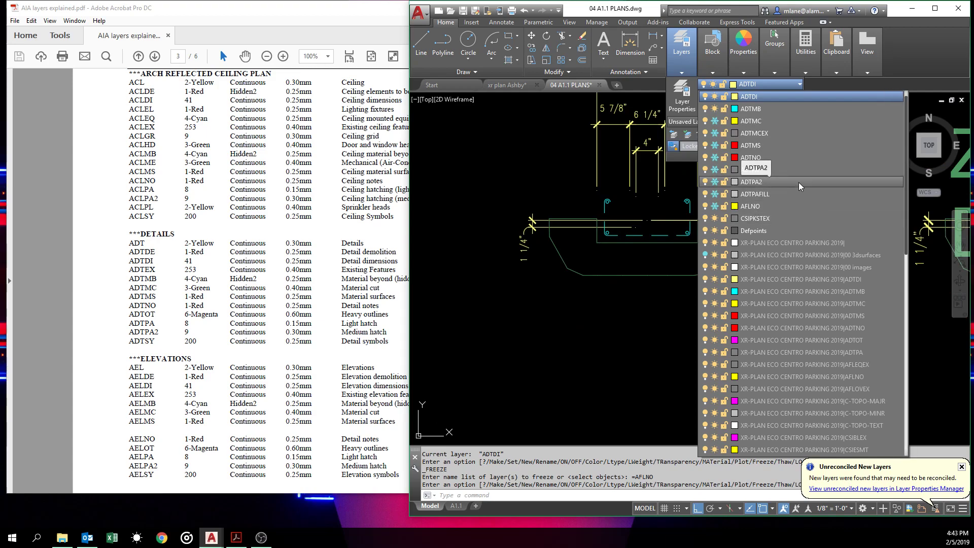
scroll(725, 108, "up", 1)
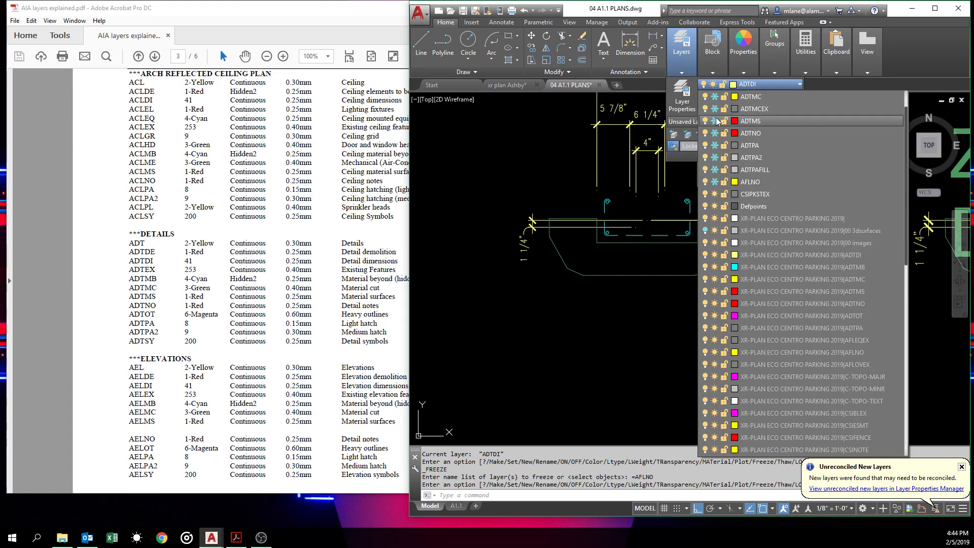
left_click(714, 119)
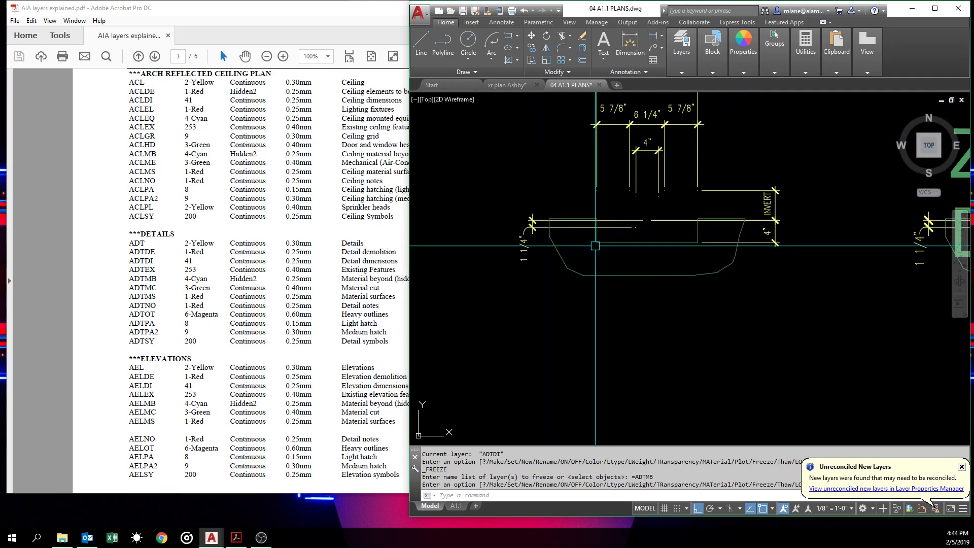
Select all dimensions of the trench drain detail together to review them, and clear the selection
middle_click_drag(701, 180, 674, 234)
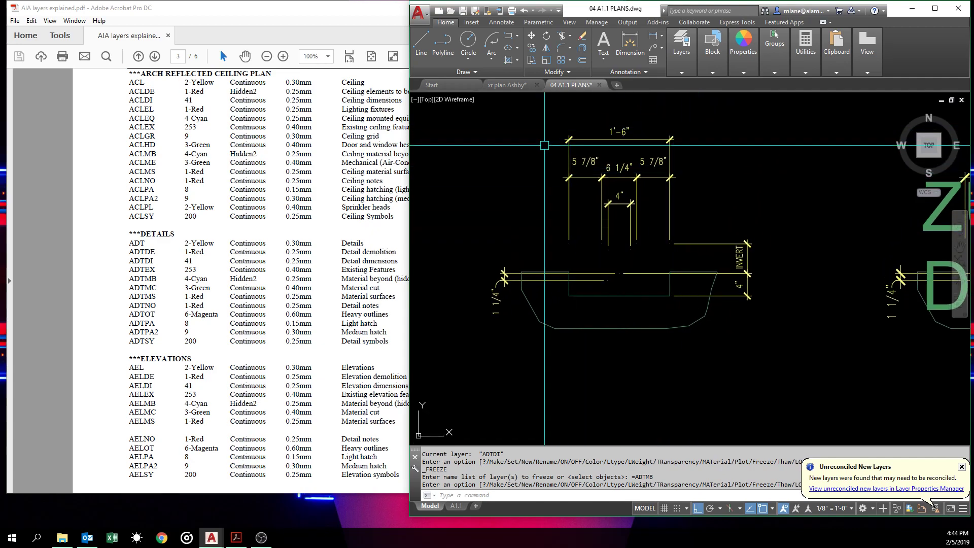
left_click(459, 117)
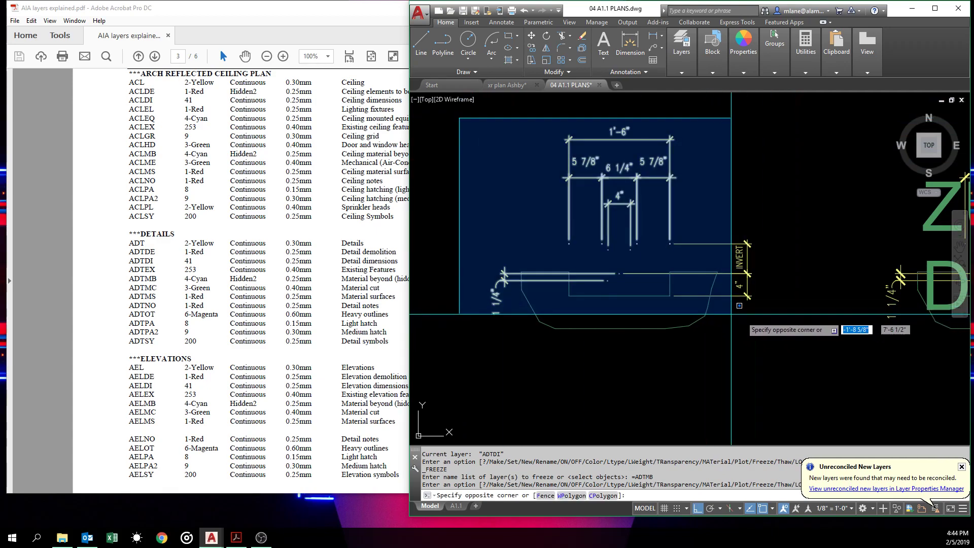
left_click(787, 309)
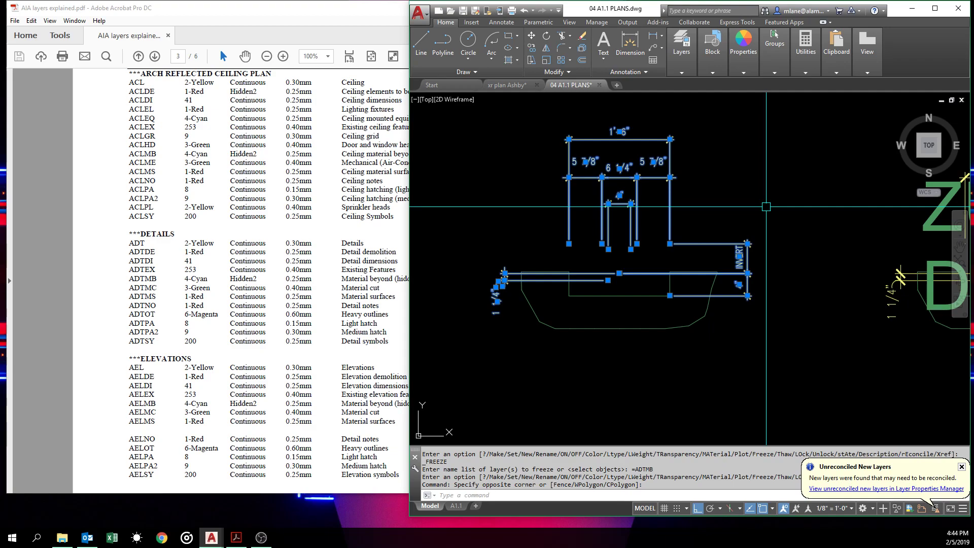
key("Escape")
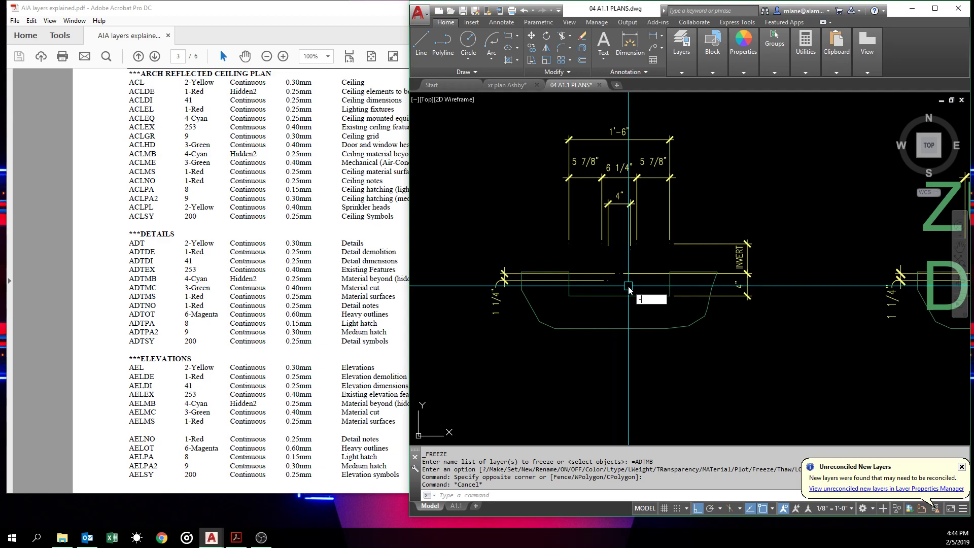
Thaw all layers of the drawing with the -LAYER command, using * as the layer name list
right_click(628, 287)
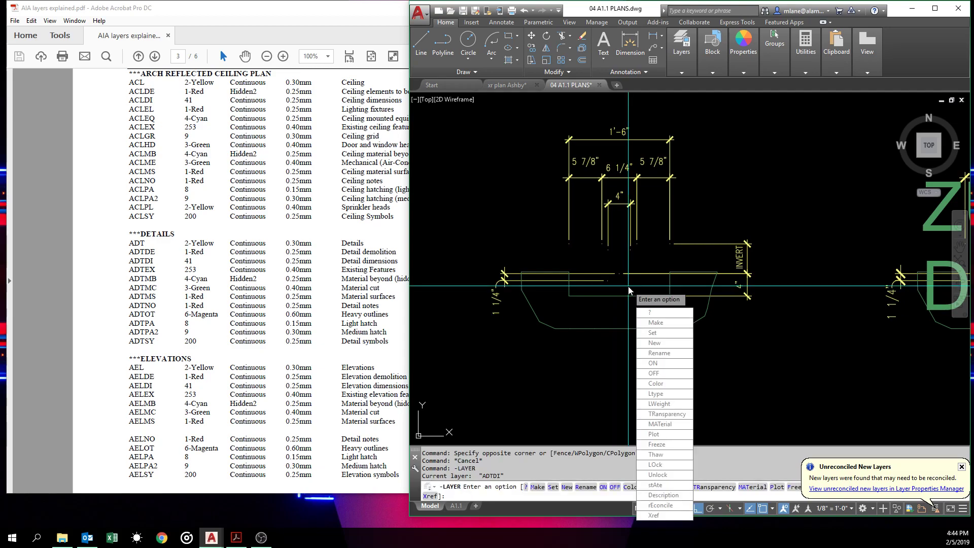
type("t")
key("Return")
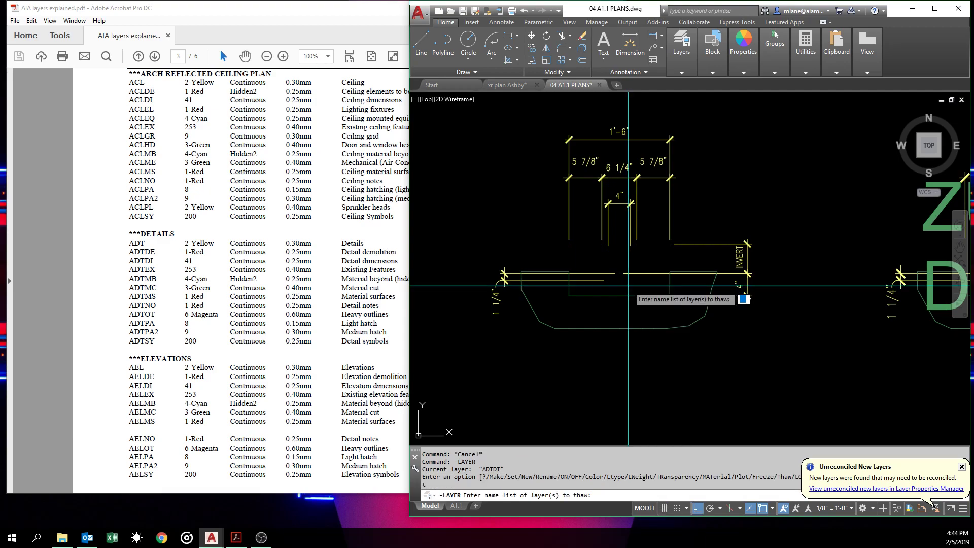
type("*")
key("Return")
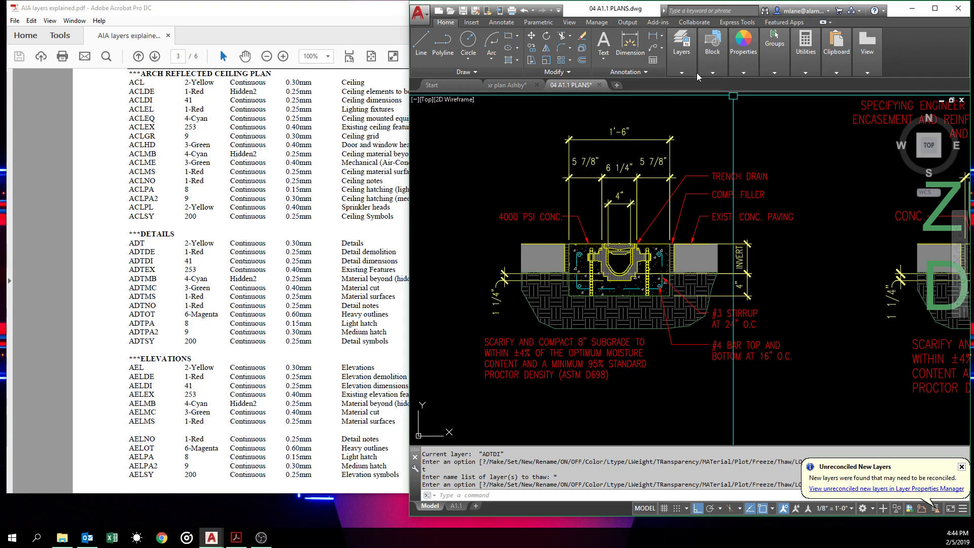
left_click(682, 72)
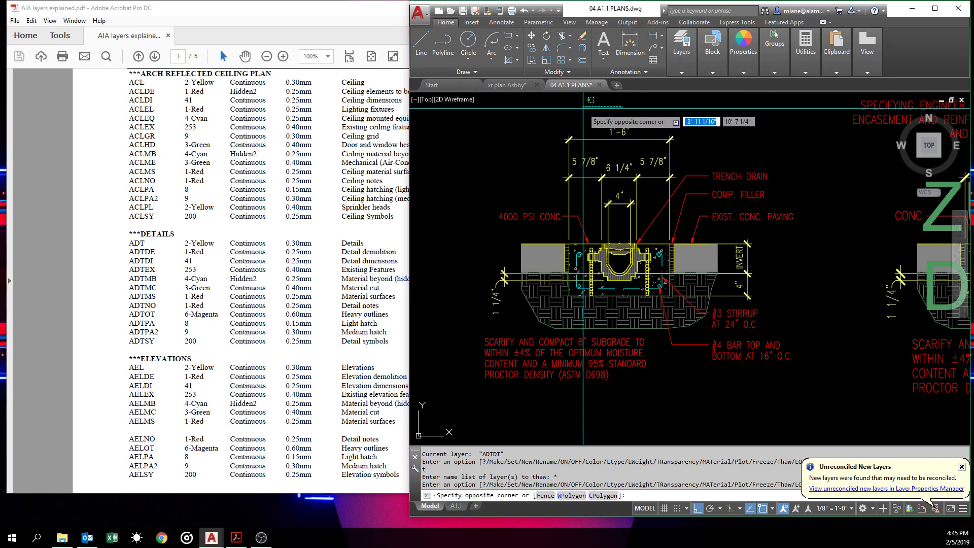
left_click(574, 113)
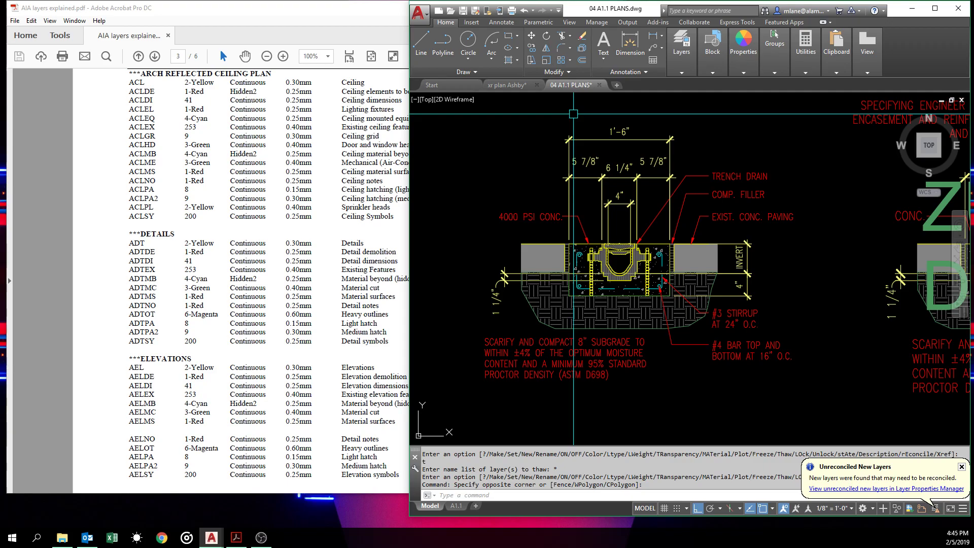
Draw a rectangular revision cloud around the upper dimensions of the trench drain detail beside the ZURN DETAIL copy
scroll(573, 114, "down", 2)
middle_click_drag(574, 114, 511, 163)
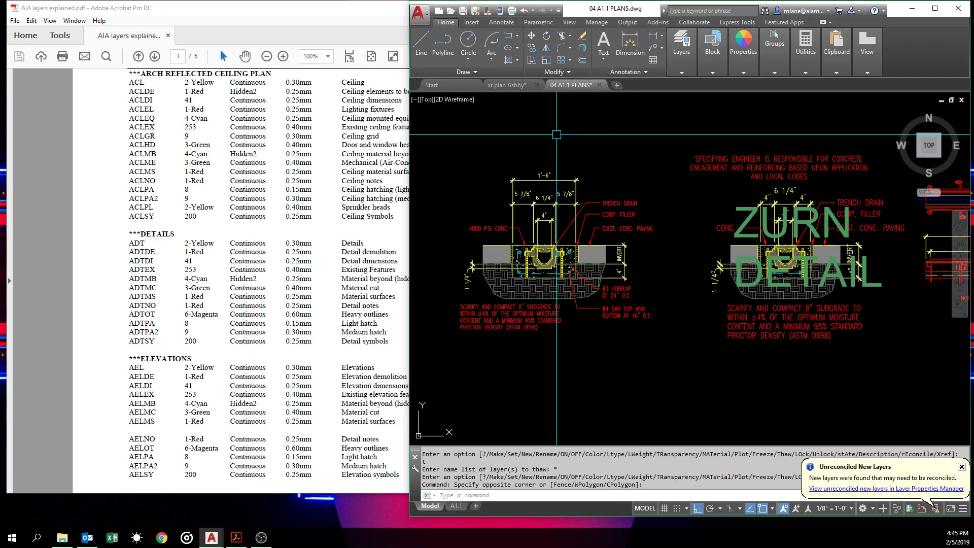
left_click(517, 60)
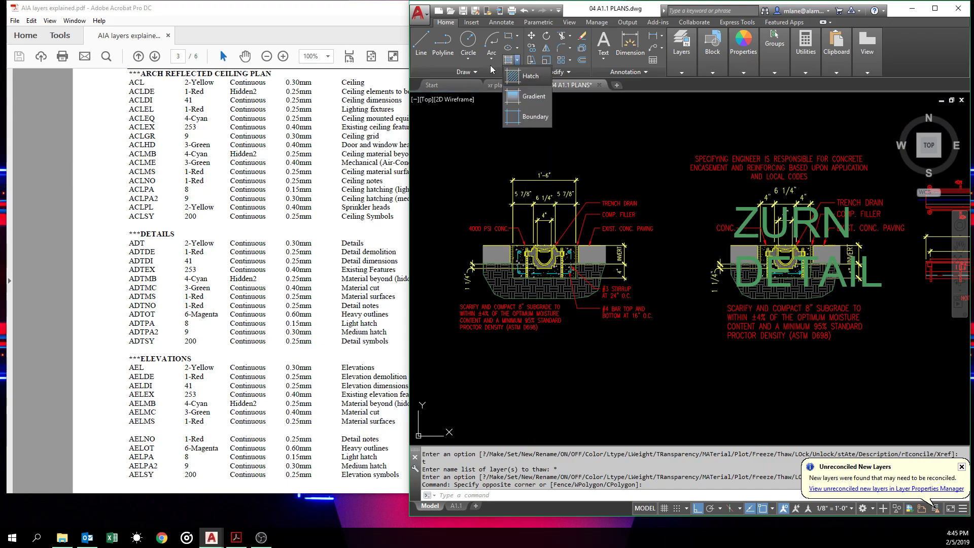
left_click(476, 72)
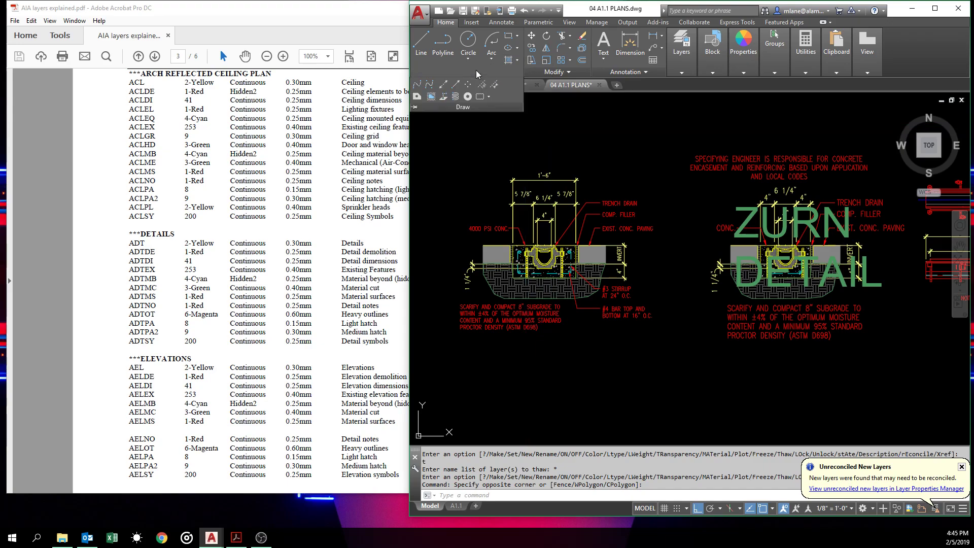
left_click(481, 98)
left_click(491, 159)
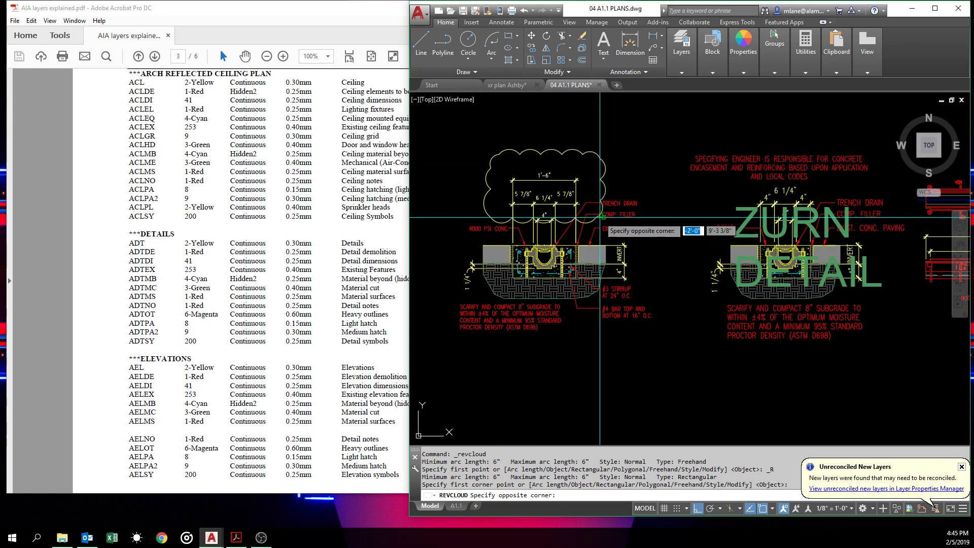
left_click(591, 216)
Move the revision cloud above the trench drain detail to layer ZNP1 and clear the selection
left_click(598, 187)
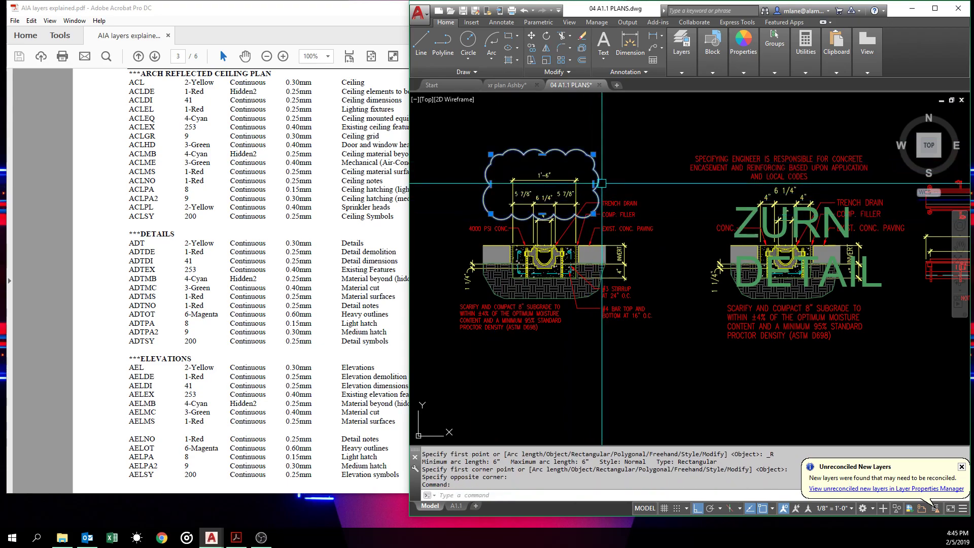
left_click(681, 72)
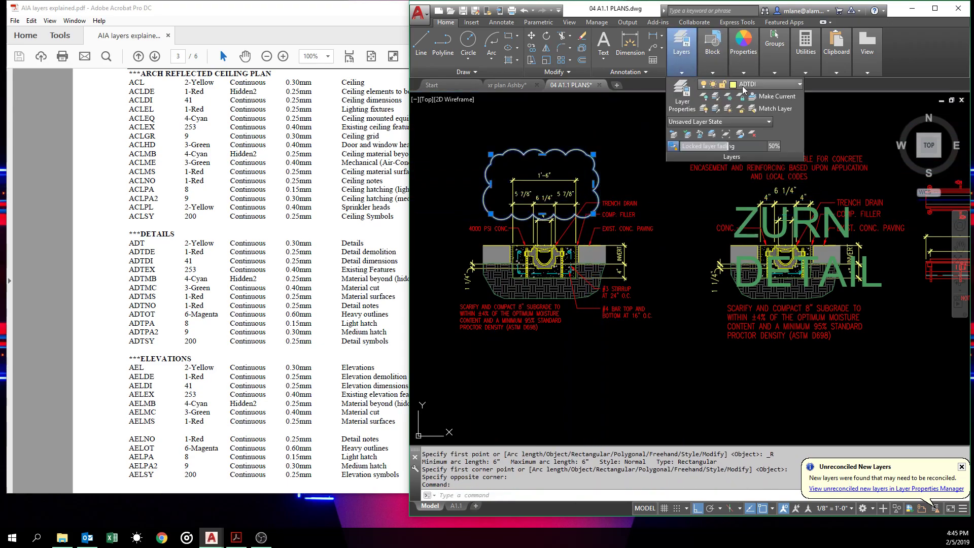
left_click(766, 84)
scroll(790, 201, "down", 10)
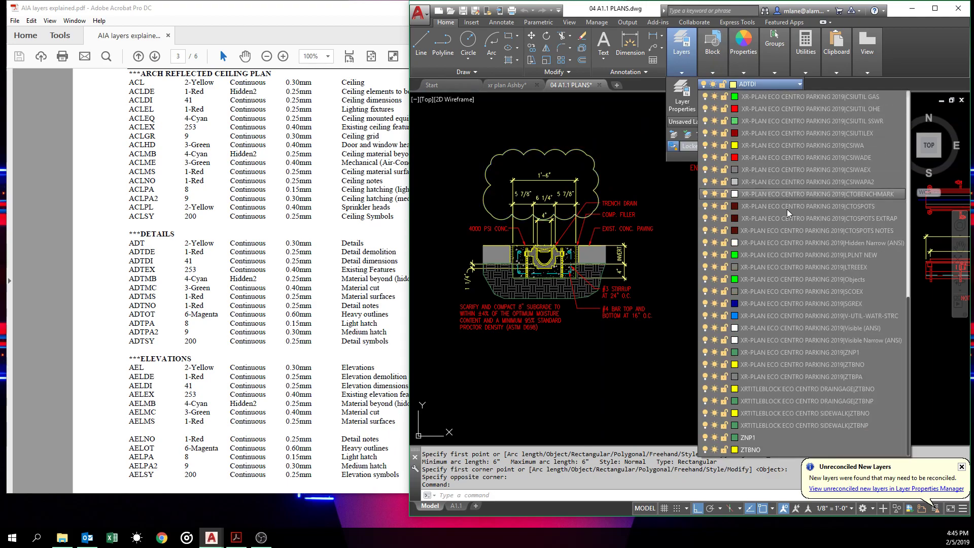
left_click(751, 437)
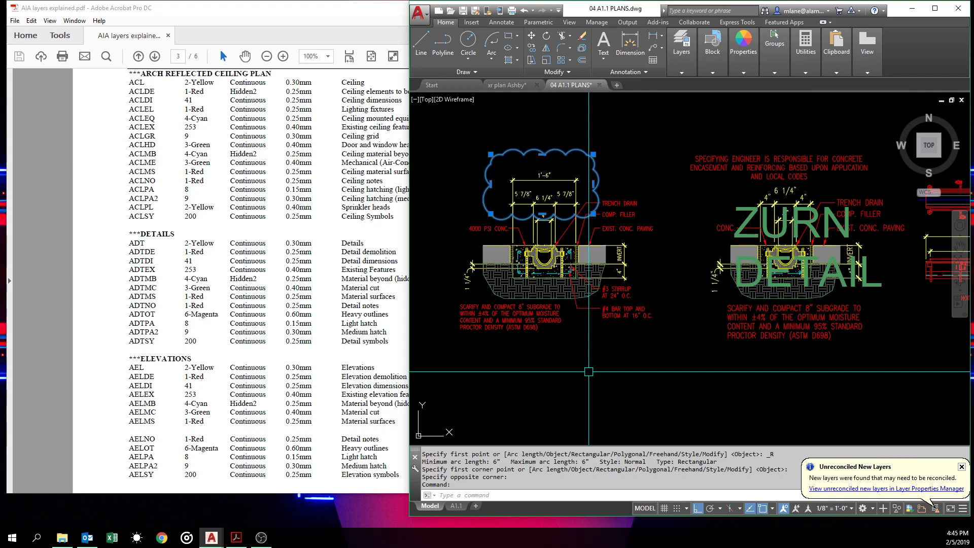
key("Escape")
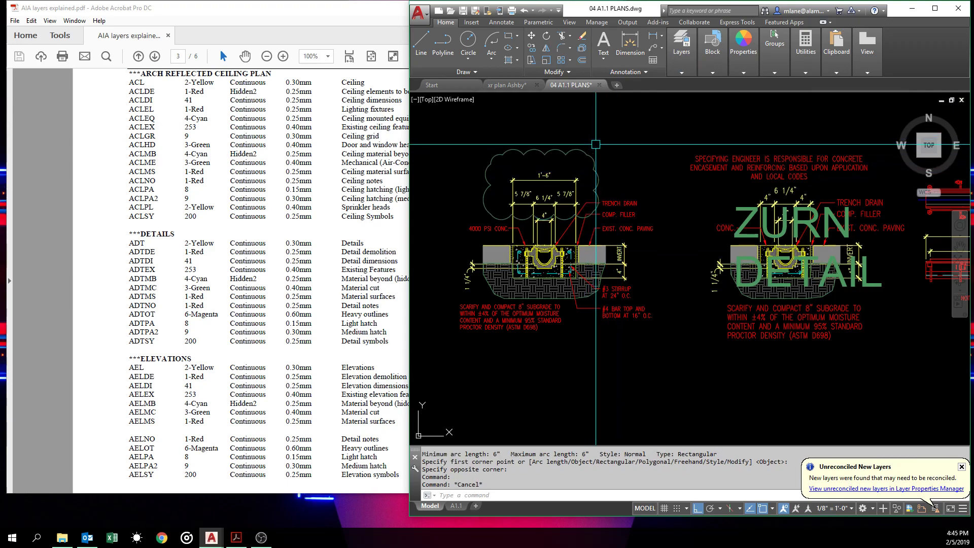
Draw a horizontal polyline above the revision cloud with a starting and ending width of 1 inch
scroll(612, 134, "up", 5)
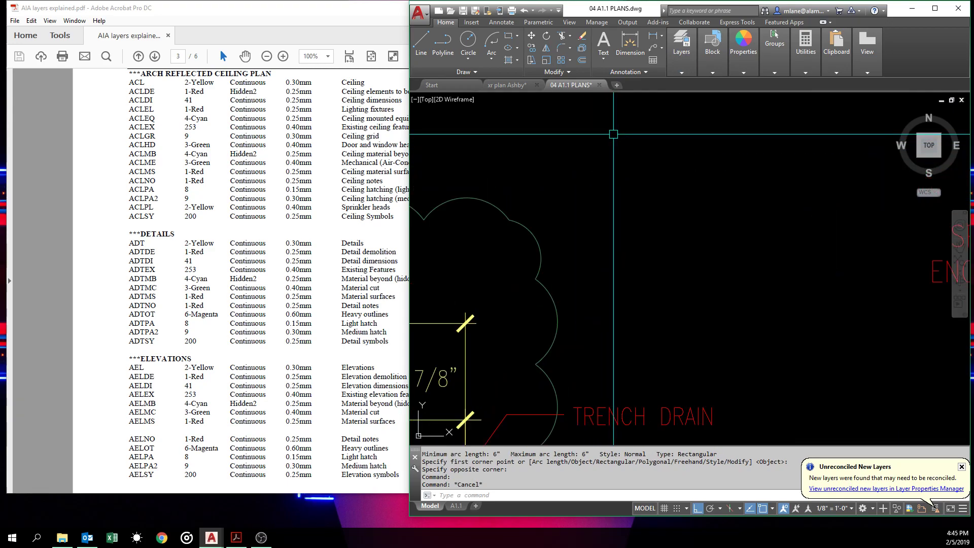
scroll(609, 143, "down", 5)
middle_click_drag(609, 144, 695, 142)
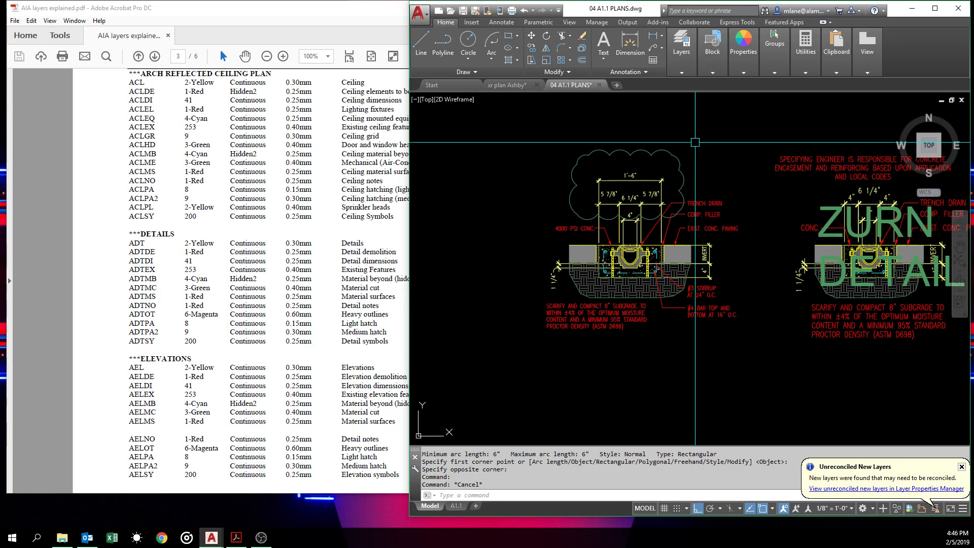
type("PL")
key("Return")
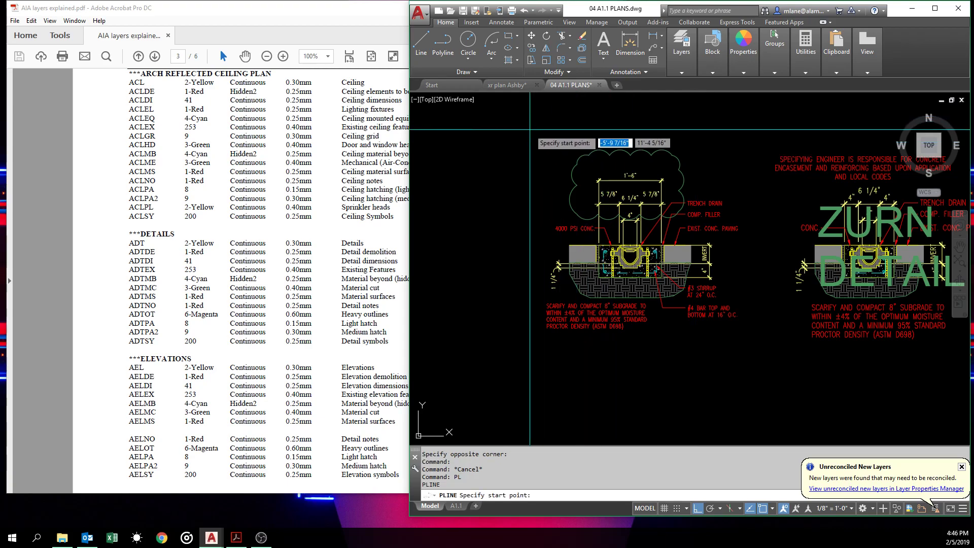
left_click(527, 129)
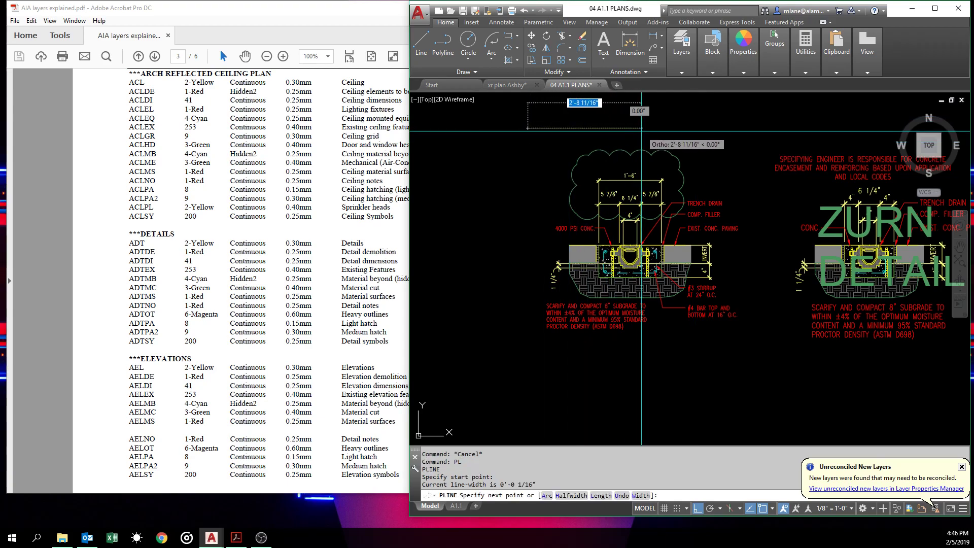
type("w")
key("Return")
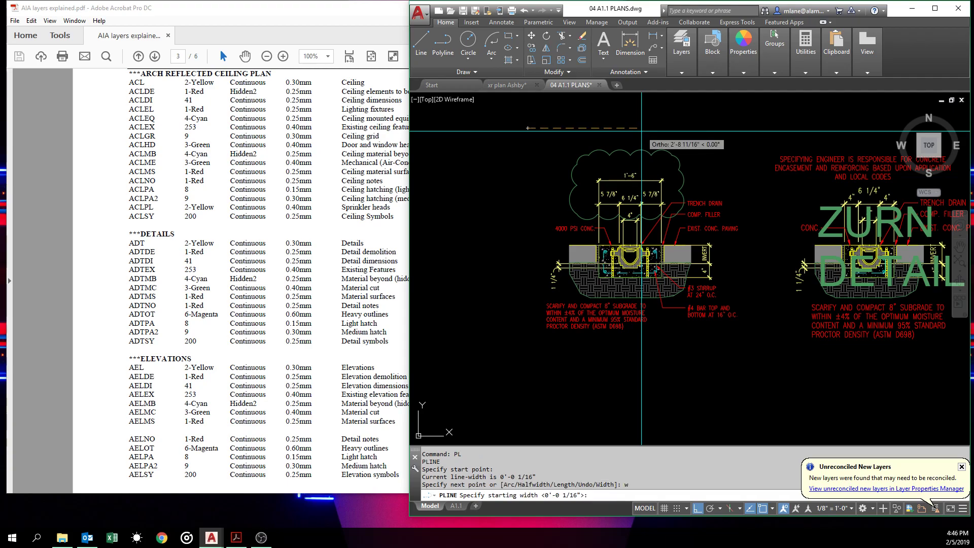
type("1")
key("Return")
key("Return")
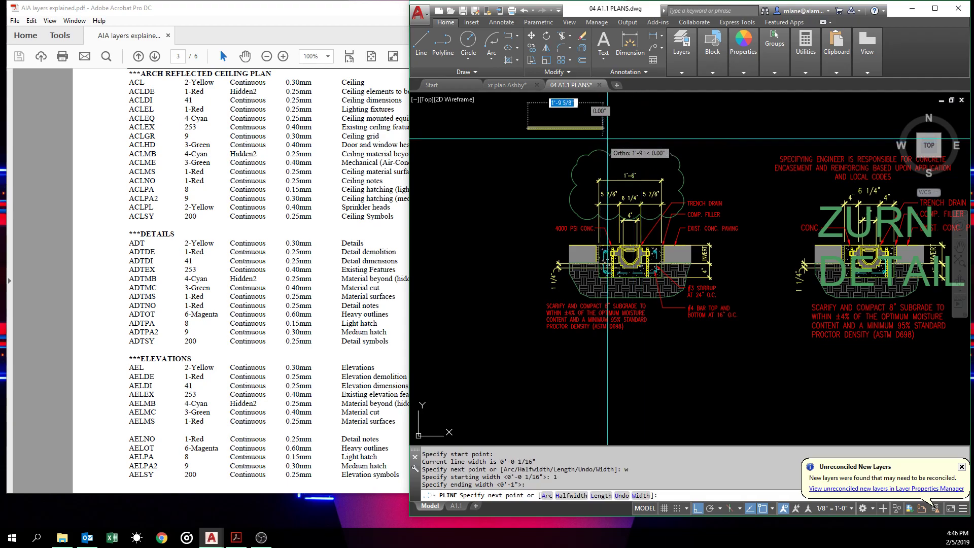
left_click(633, 128)
key("Return")
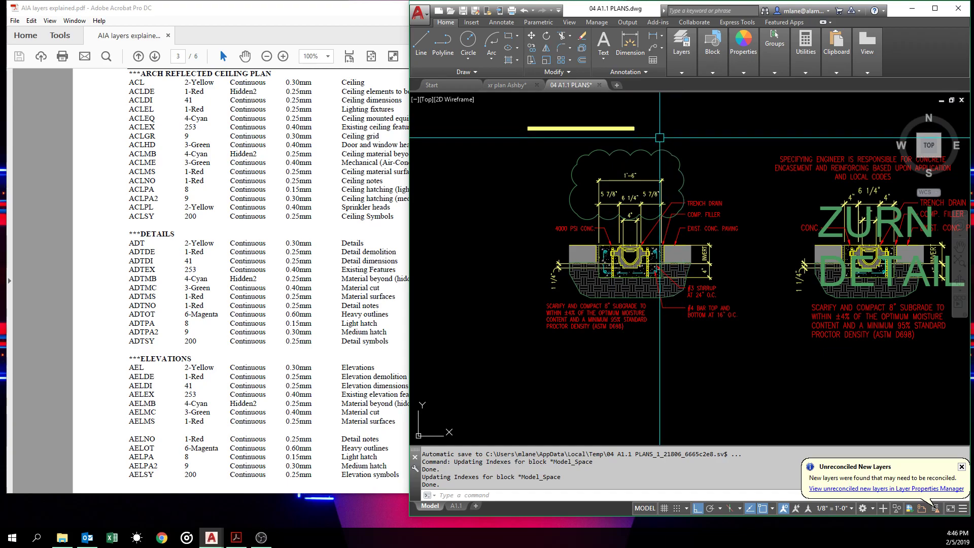
Set the width of the horizontal polyline above the cloud to .5 with PEDIT
type("PEDIt")
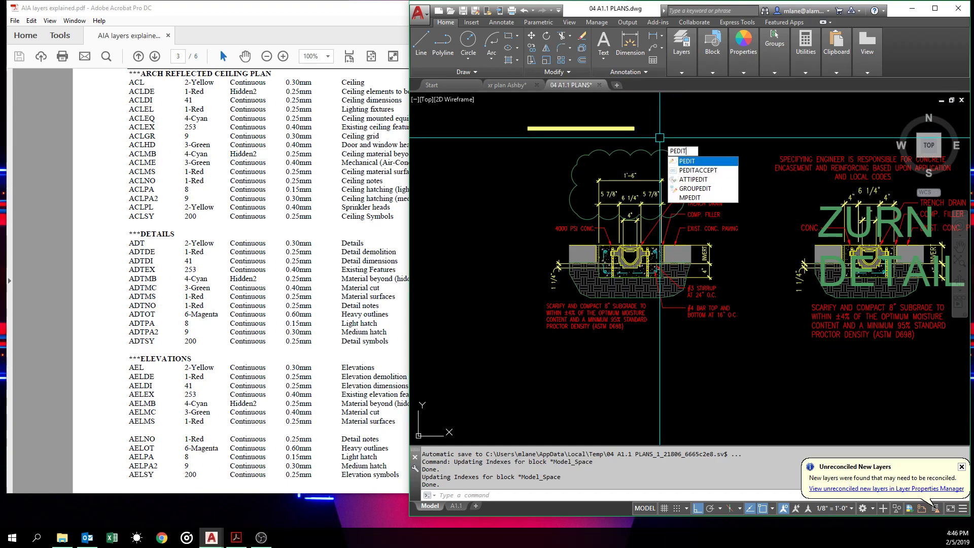
key("Return")
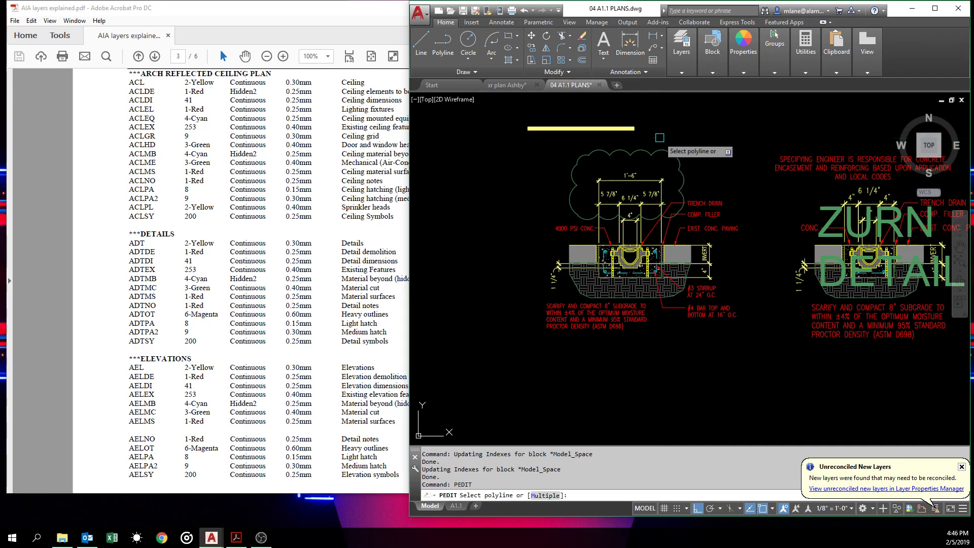
left_click(626, 129)
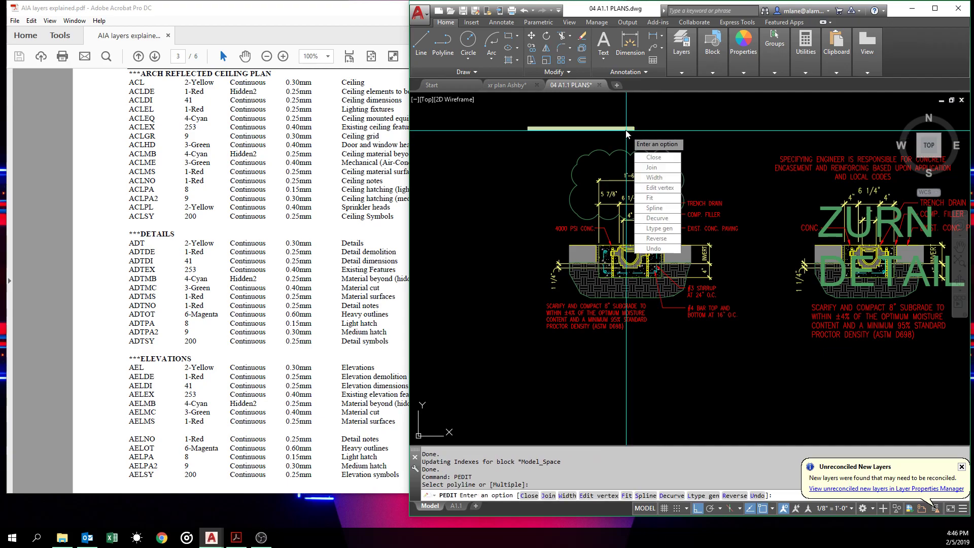
type("w")
key("Return")
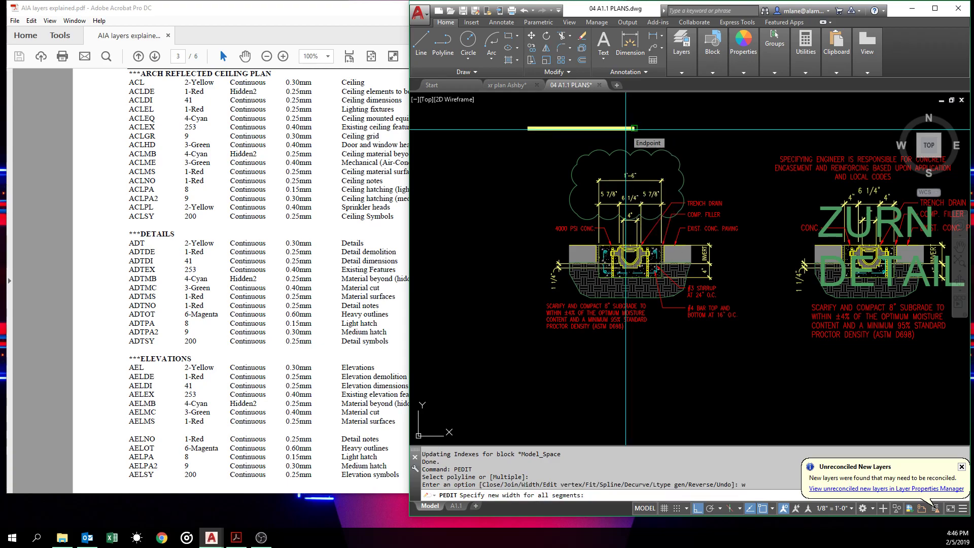
type(".5")
key("Return")
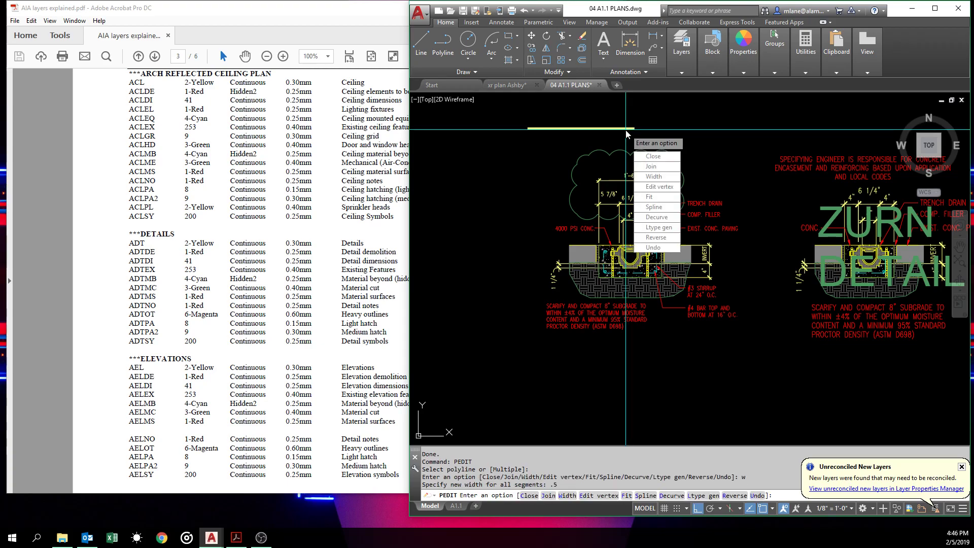
key("Return")
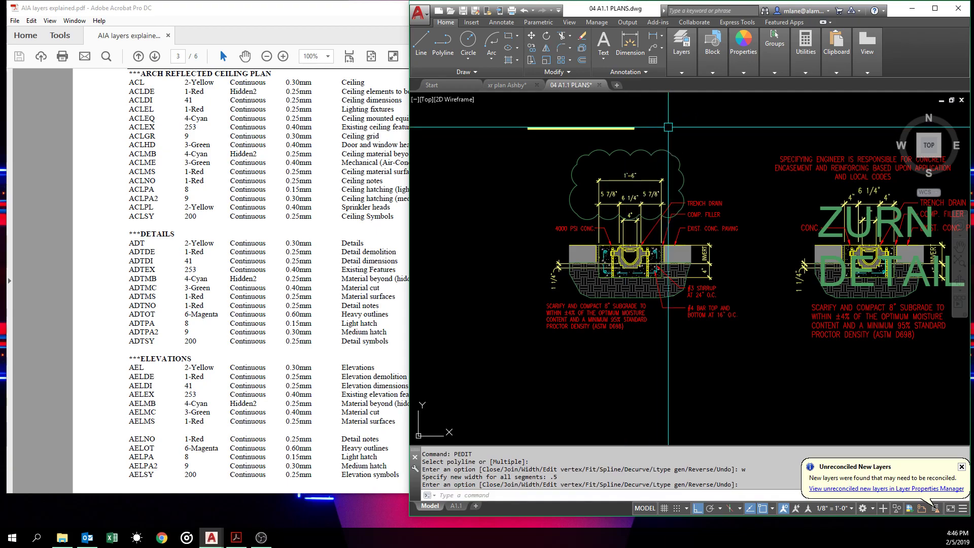
key("Return")
key("Escape")
key("Escape")
Set the width of all segments of the revision cloud to 1 with PEDIT
type("PED")
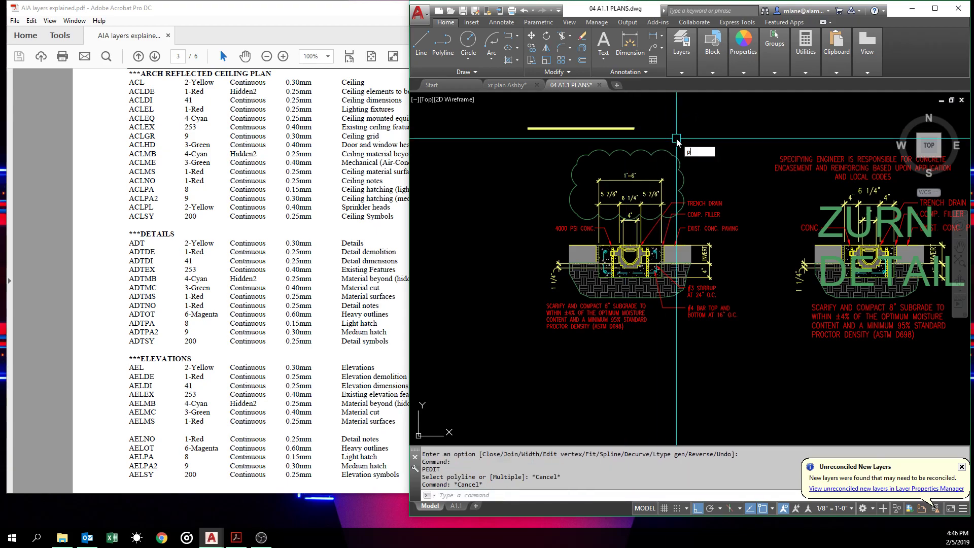
key("Return")
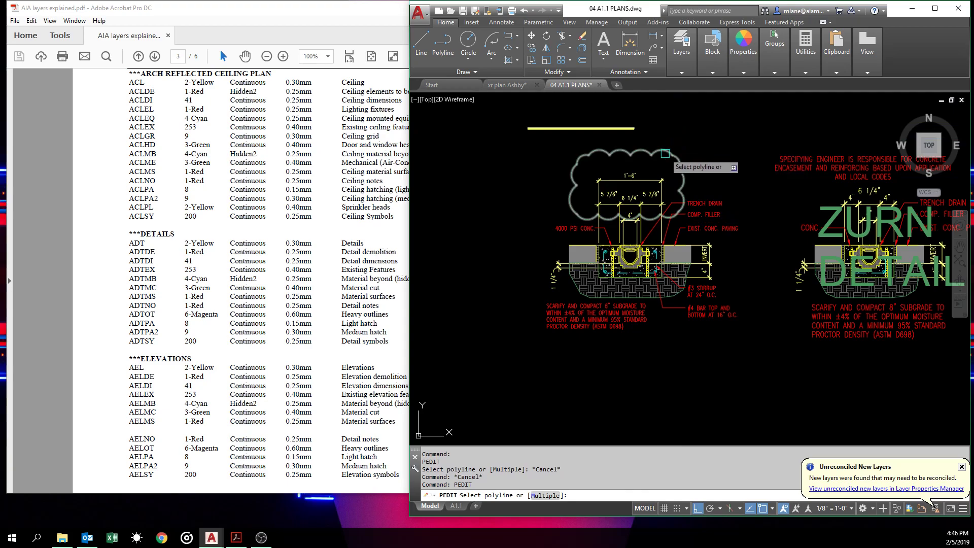
left_click(665, 153)
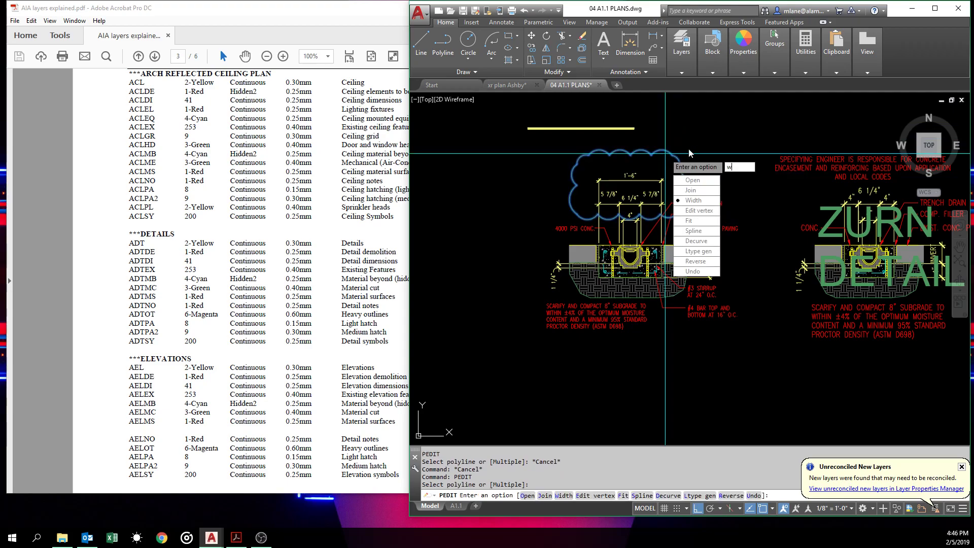
type("w")
key("Return")
type("1")
key("Return")
key("Return")
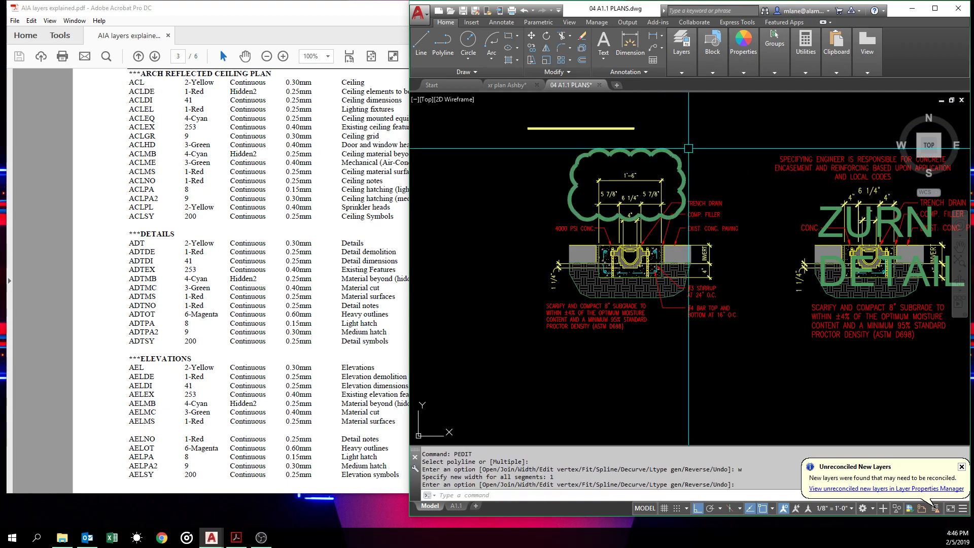
Erase the horizontal polyline above the revision cloud
type("e")
key("Return")
left_click(632, 129)
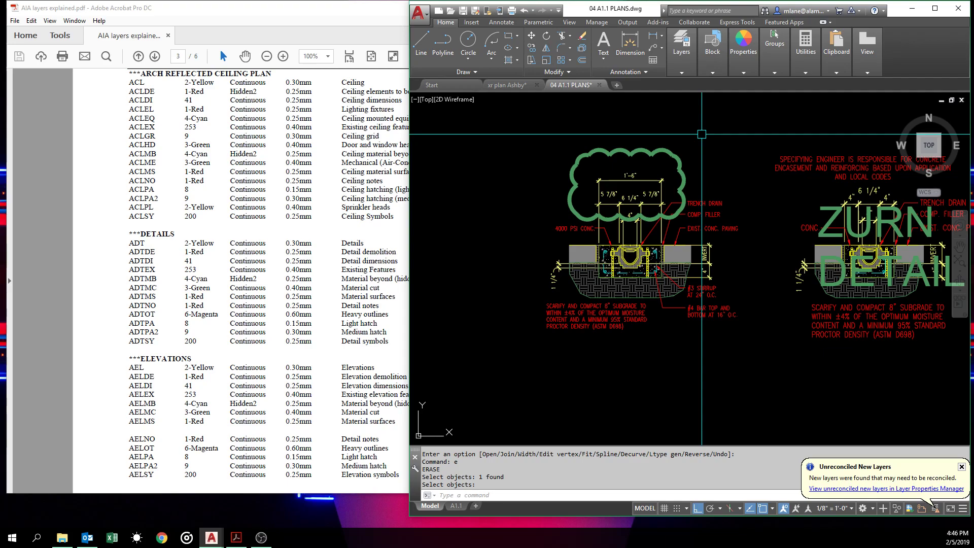
Copy the trench drain detail together with its revision cloud once, horizontally to the left of the original
scroll(702, 134, "down", 2)
middle_click_drag(702, 134, 583, 188)
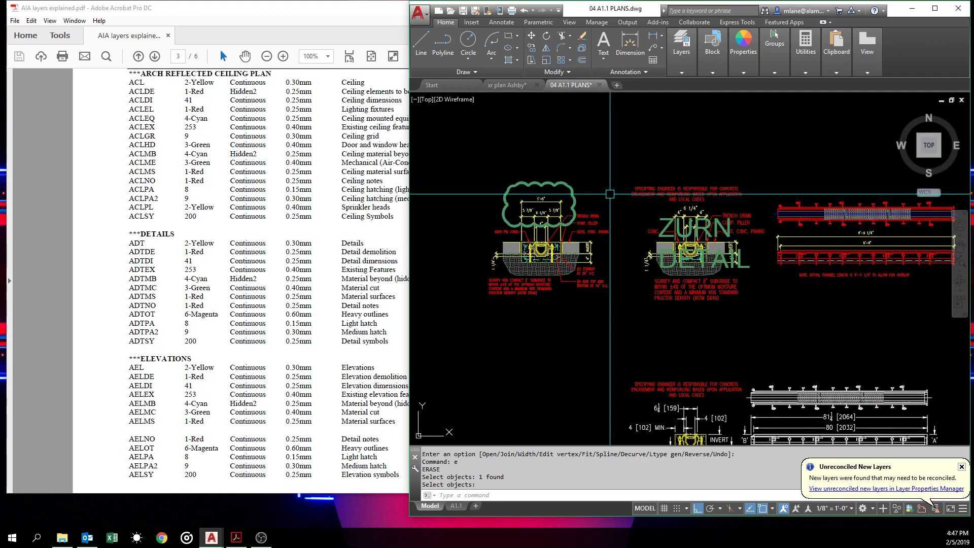
type("co")
key("Return")
left_click(609, 156)
left_click(532, 298)
key("Return")
left_click(609, 342)
scroll(558, 335, "up", 2)
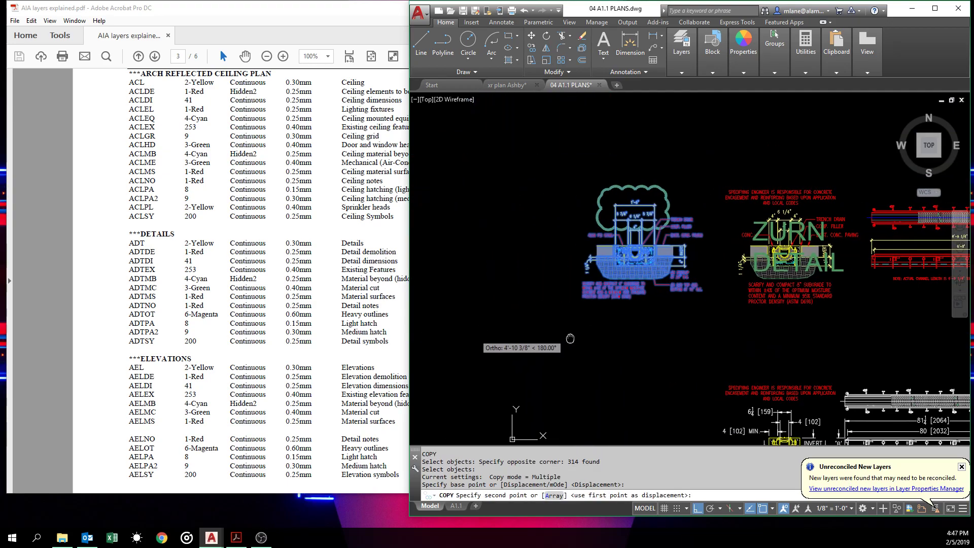
left_click(548, 337)
key("Return")
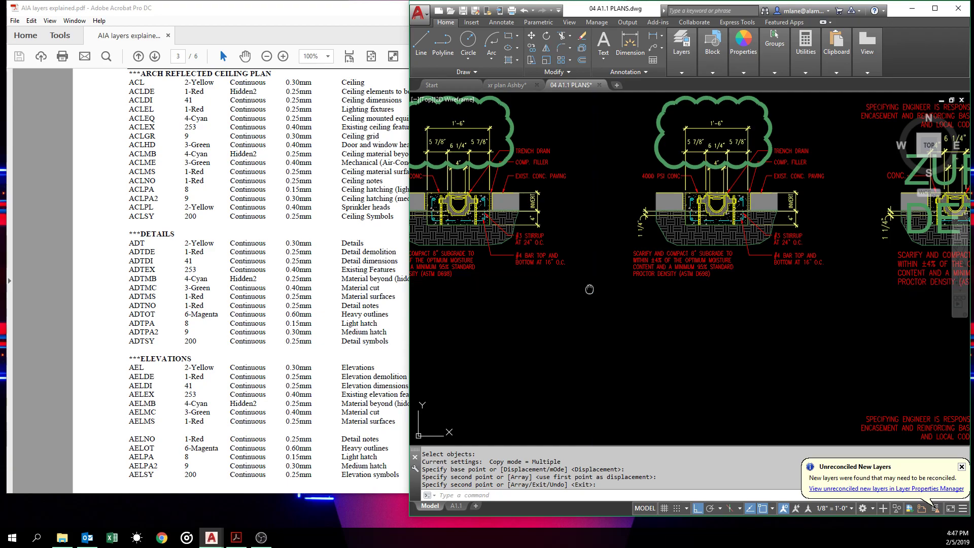
Open the recent drawing XR-PLAN ECO CENTRO PARKING 2019.dwg and bring all its site plans into view
scroll(639, 334, "down", 2)
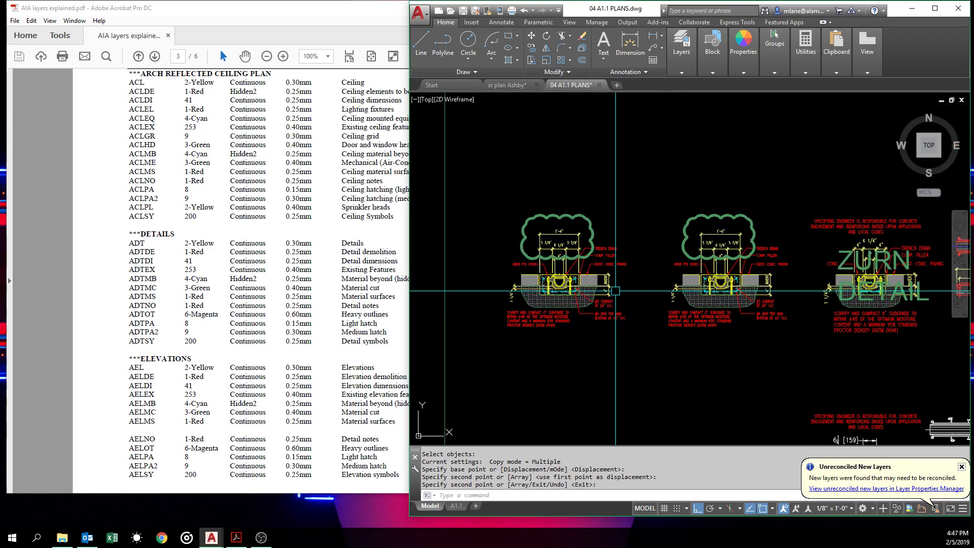
scroll(616, 291, "down", 3)
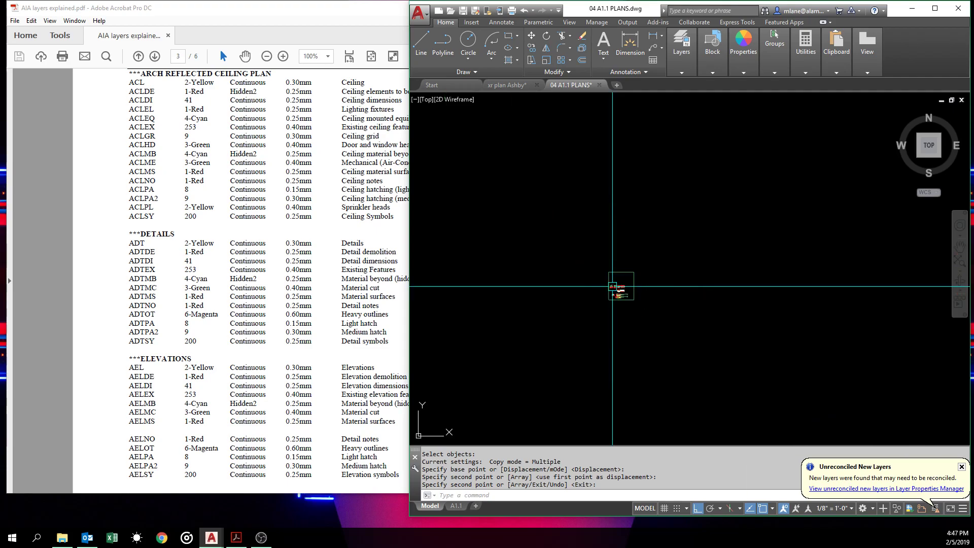
left_click(427, 21)
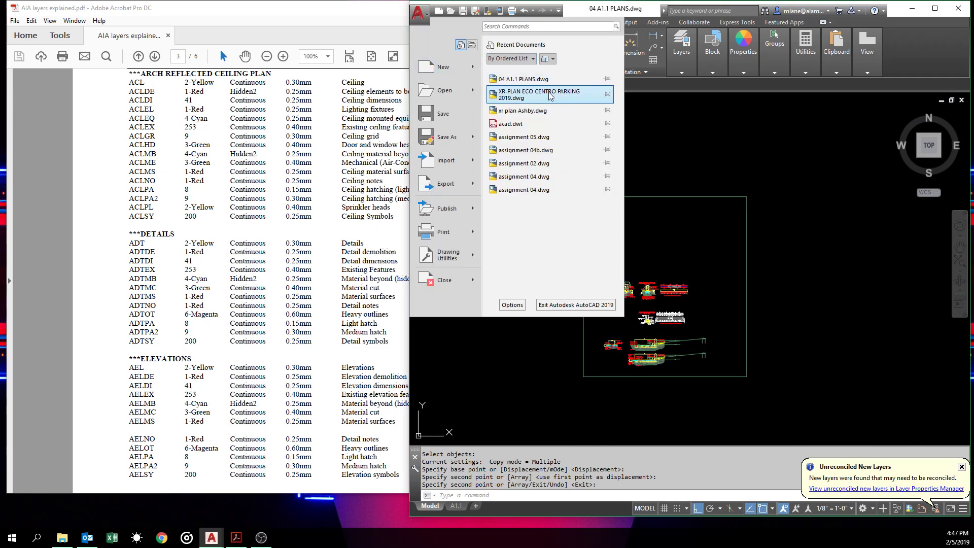
left_click(552, 96)
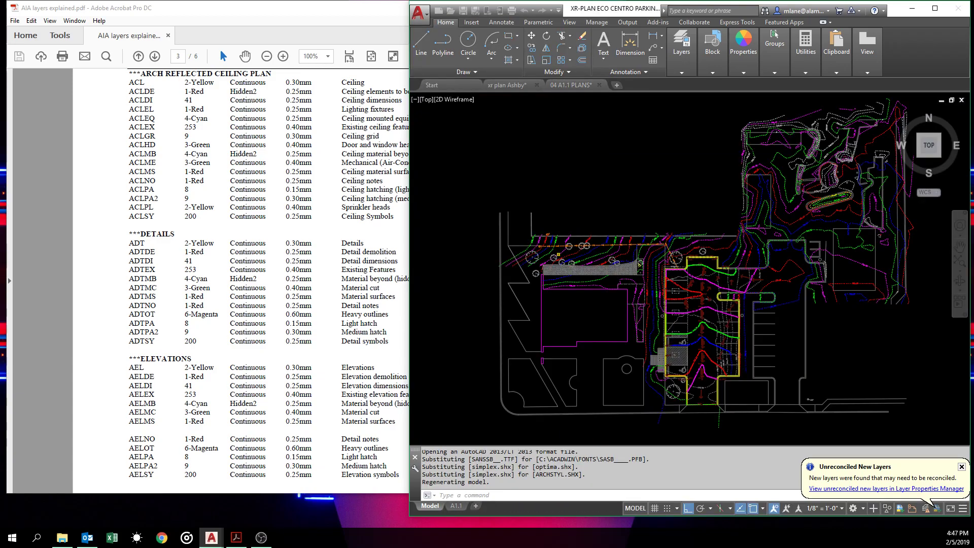
scroll(689, 224, "down", 10)
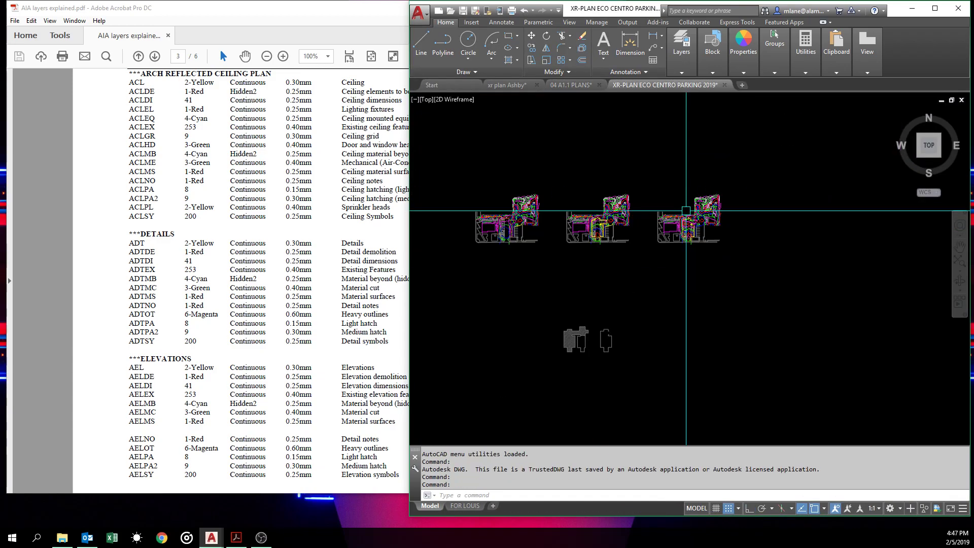
Examine the two lower site plans in the parking drawing, comparing their topographic contours and parking lot outlines
scroll(655, 242, "up", 3)
middle_click_drag(654, 248, 674, 215)
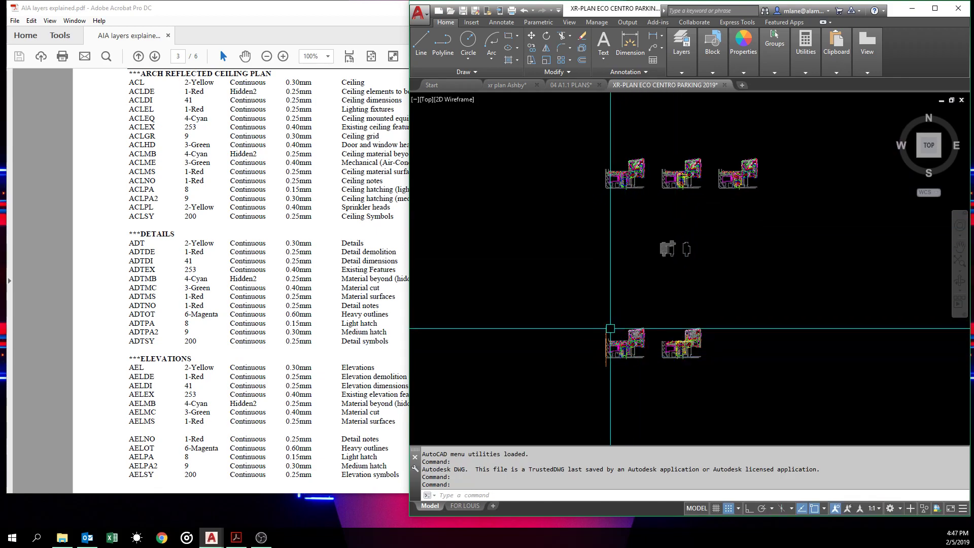
scroll(620, 350, "up", 10)
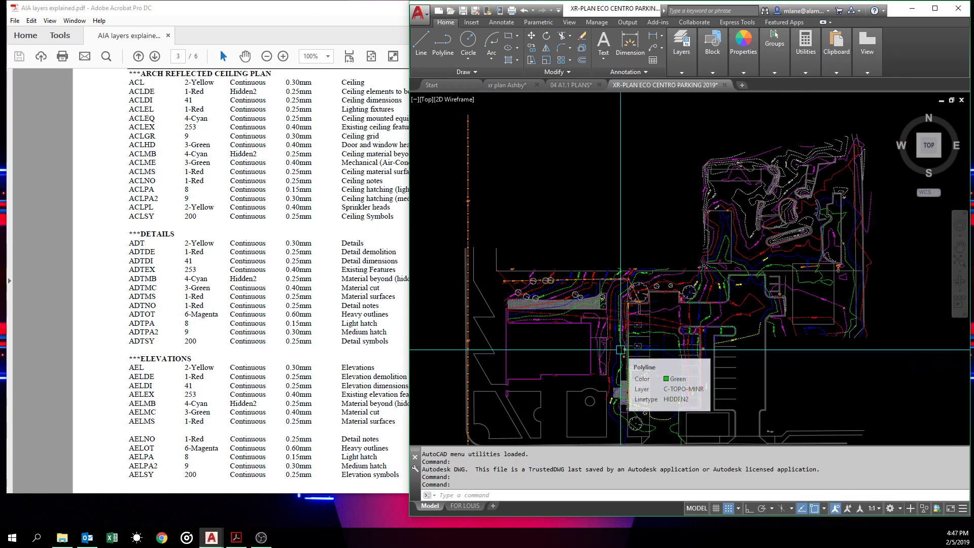
scroll(620, 349, "down", 5)
scroll(722, 364, "up", 5)
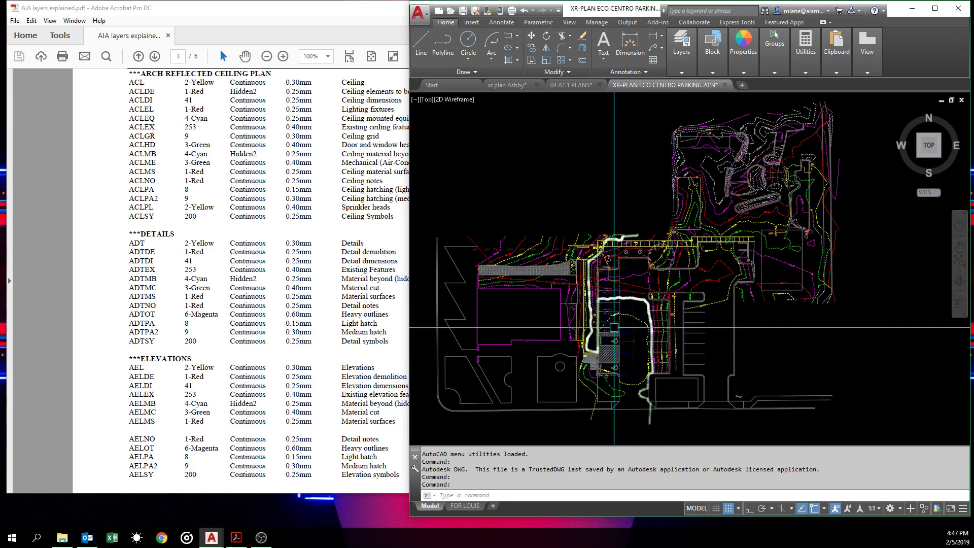
mouse_move(630, 346)
scroll(630, 342, "down", 10)
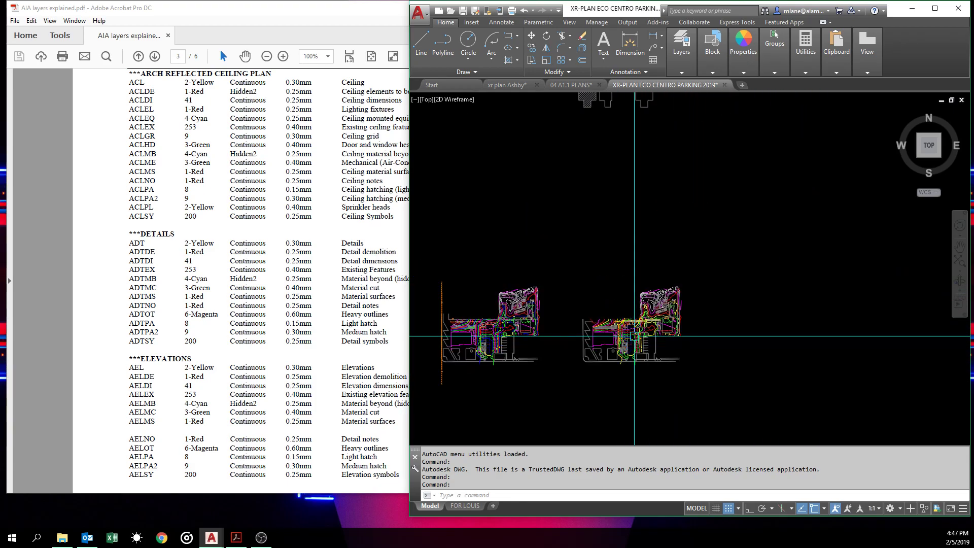
middle_click_drag(585, 137, 570, 226)
scroll(576, 203, "up", 6)
scroll(577, 202, "up", 5)
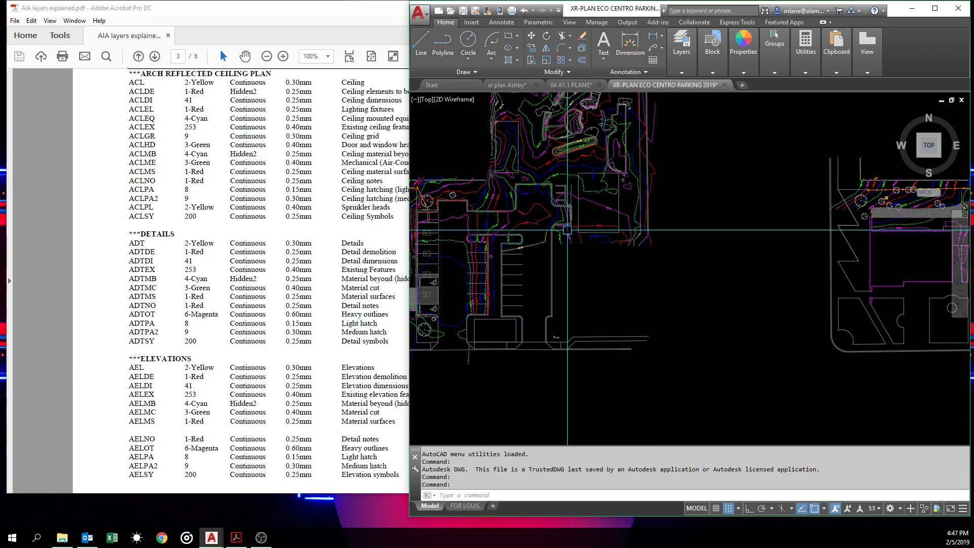
Examine the upper row of site plans, looking closely at the parking lot outlined in yellow
scroll(661, 264, "down", 4)
scroll(870, 242, "up", 6)
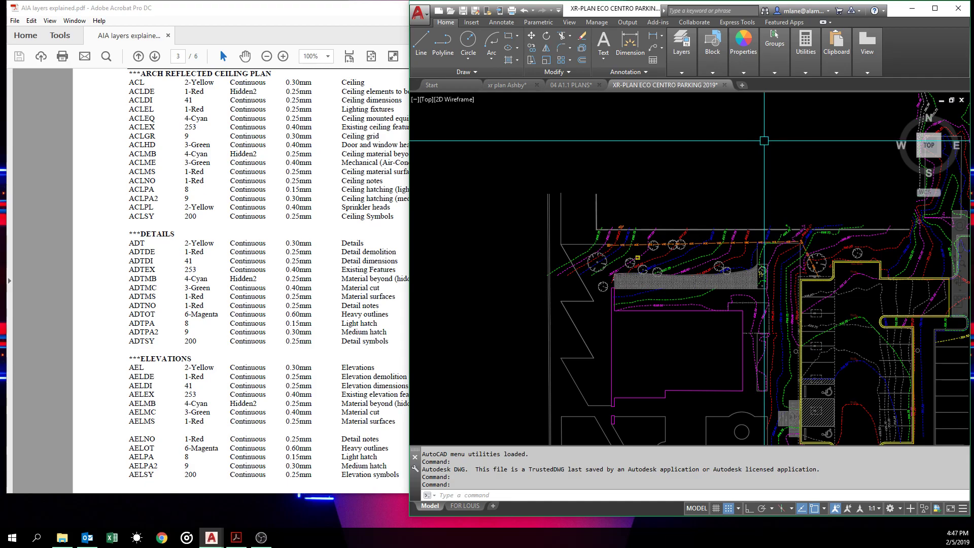
scroll(763, 144, "down", 5)
scroll(534, 130, "up", 3)
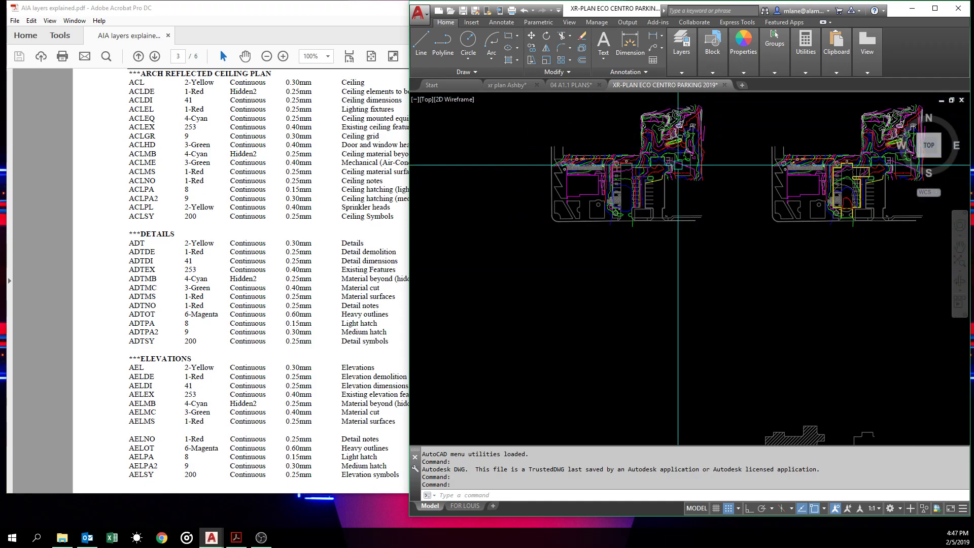
scroll(839, 220, "up", 7)
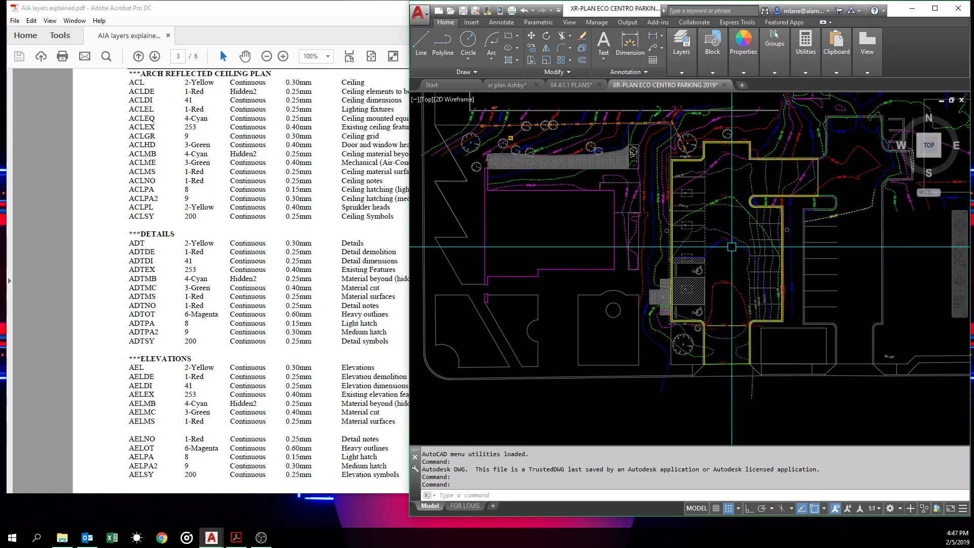
scroll(724, 248, "down", 5)
mouse_move(497, 239)
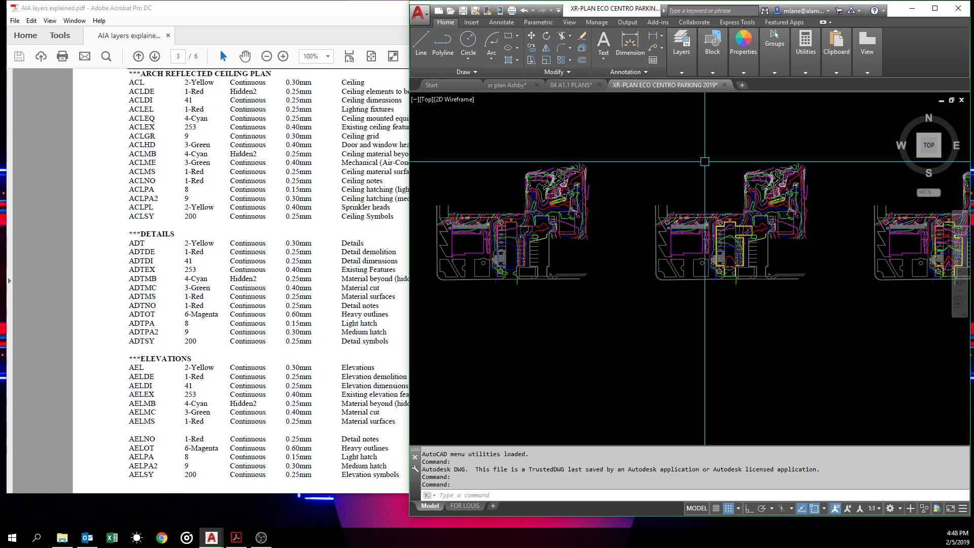
Close XR-PLAN ECO CENTRO PARKING 2019.dwg and 04 A1.1 PLANS.dwg without saving changes
left_click(724, 85)
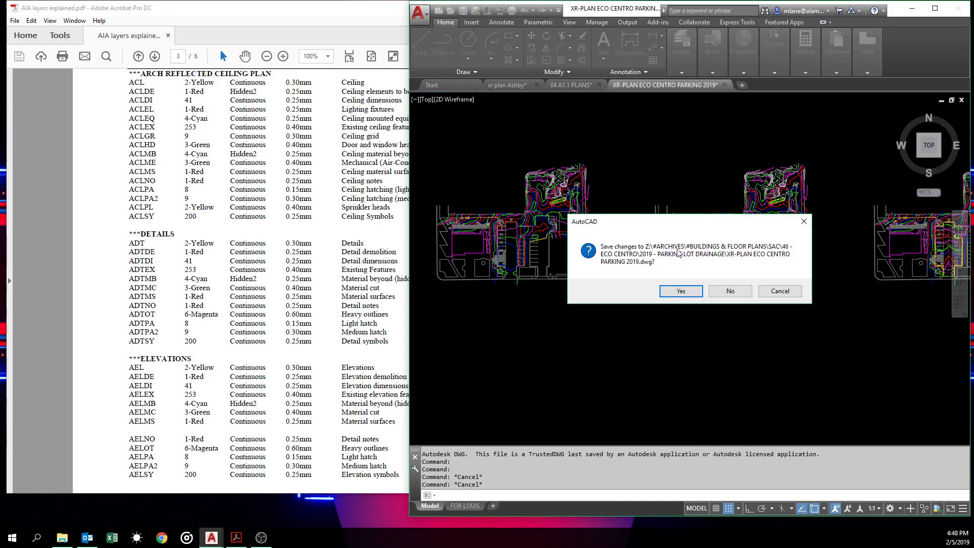
left_click(730, 291)
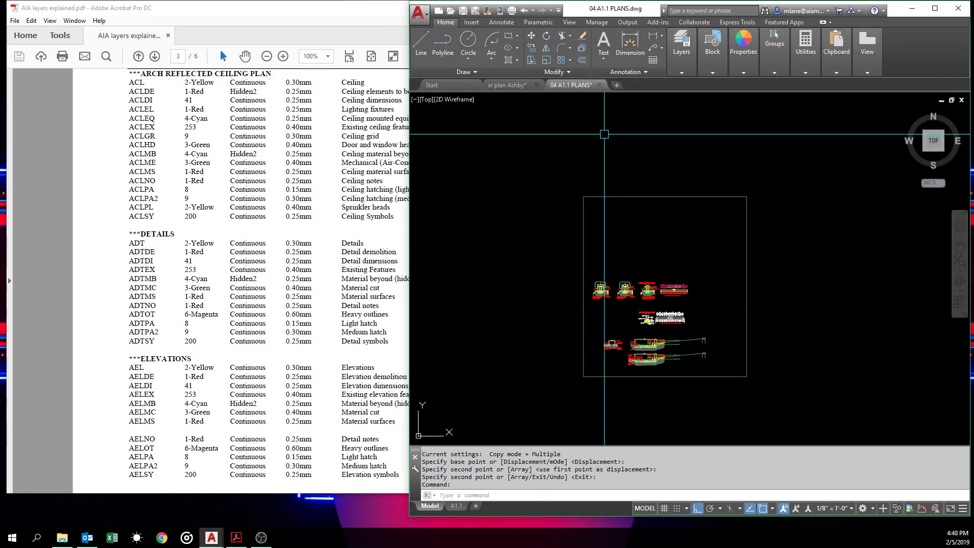
left_click(599, 85)
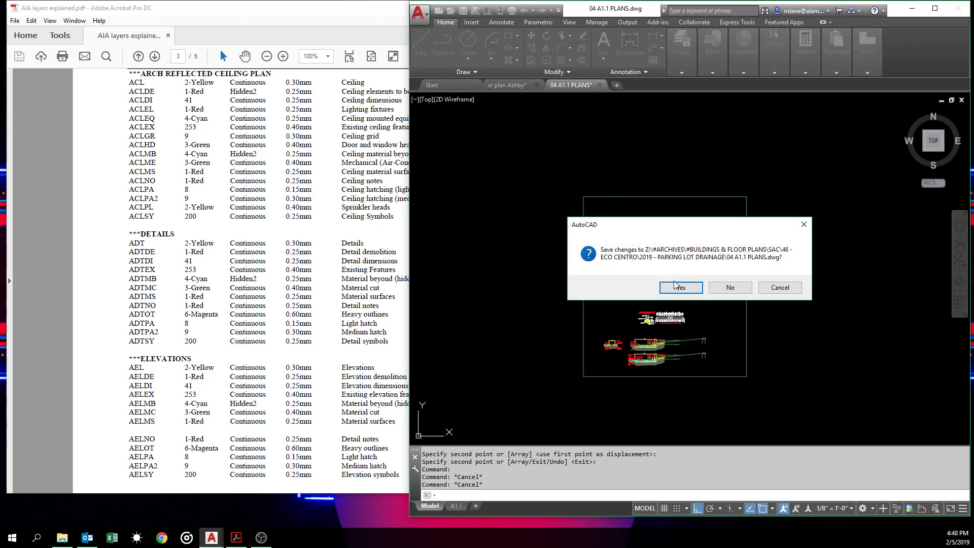
left_click(730, 288)
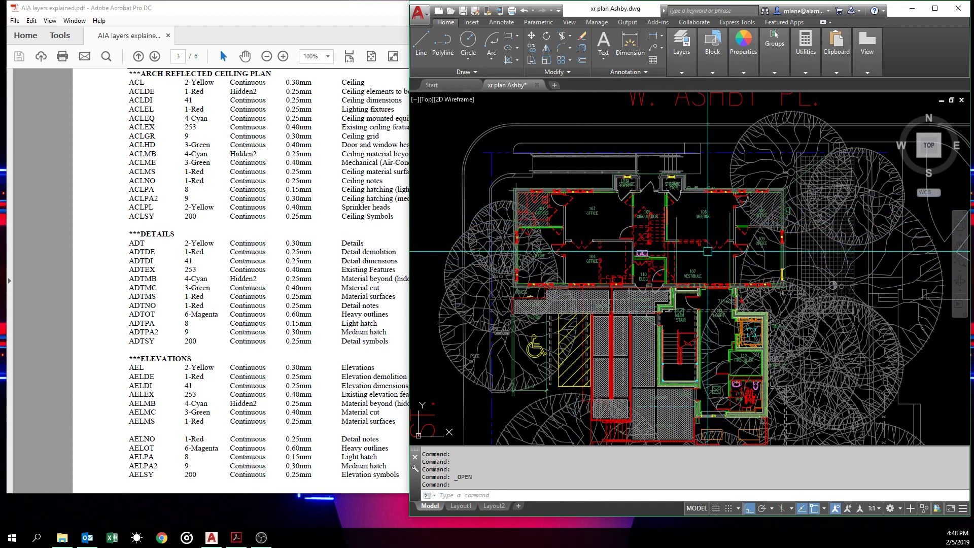
Freeze the tree layer in the Ashby plan with Layer Freeze, selecting the tree above the building's northeast corner
left_click(684, 72)
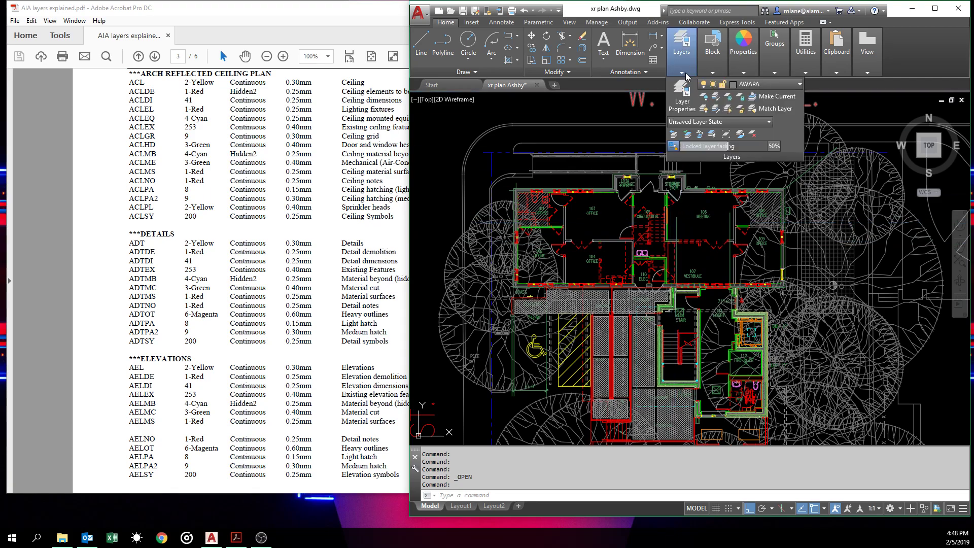
left_click(729, 101)
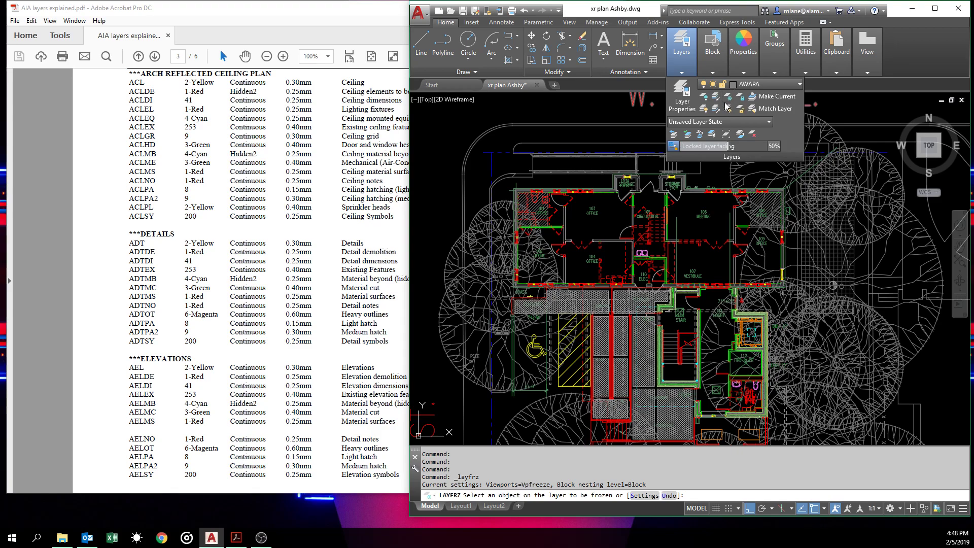
left_click(728, 98)
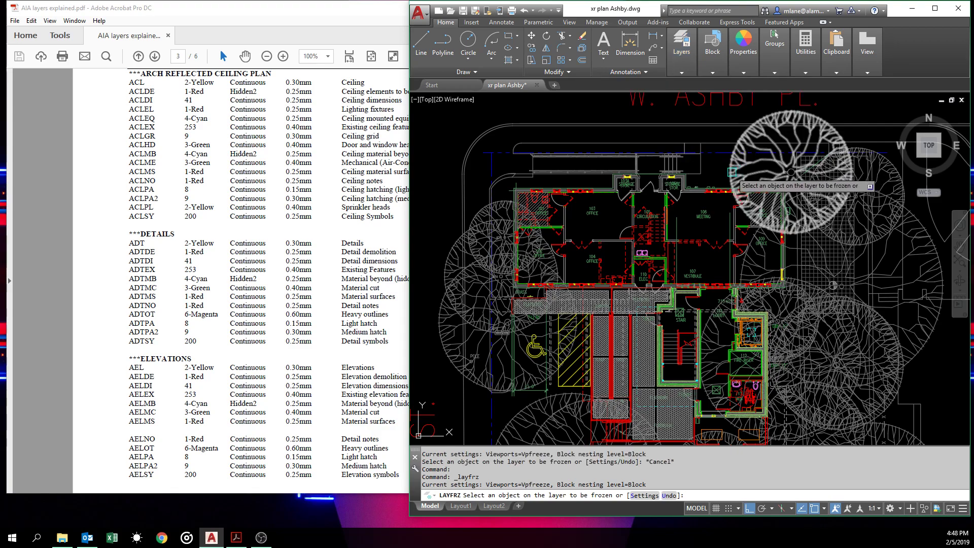
left_click(732, 172)
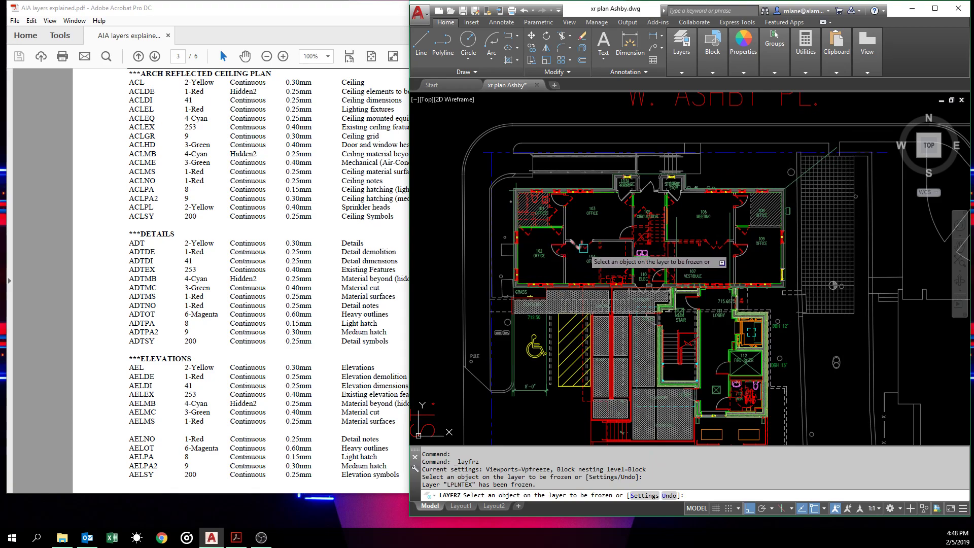
Freeze the layers of the demolished doors, the demolished walls, the hatch in office 101 and the demolished plumbing fixtures
left_click(569, 256)
left_click(602, 251)
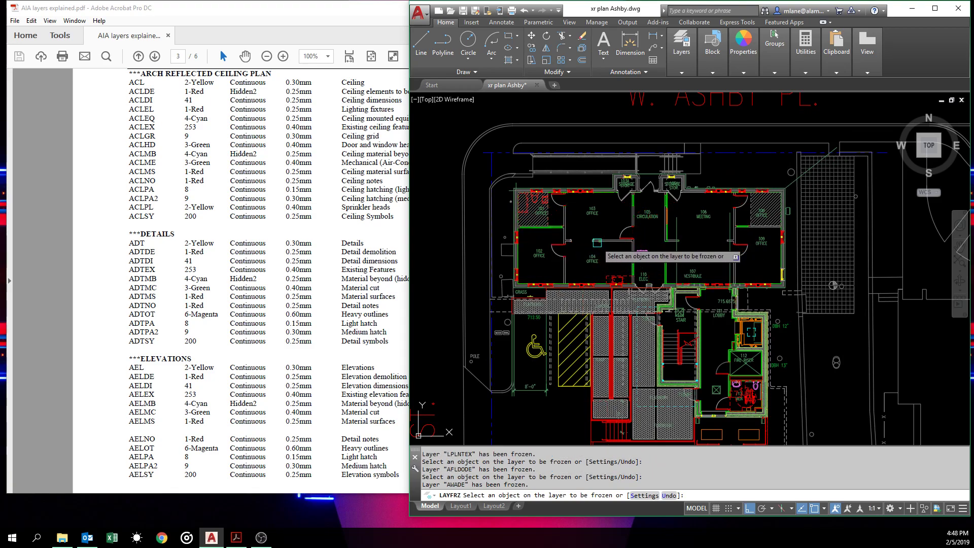
left_click(549, 219)
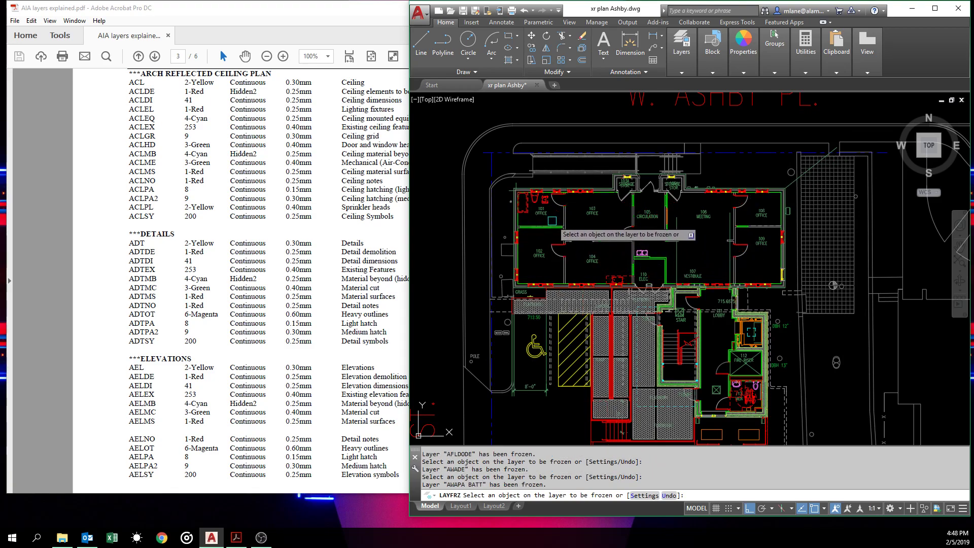
left_click(607, 275)
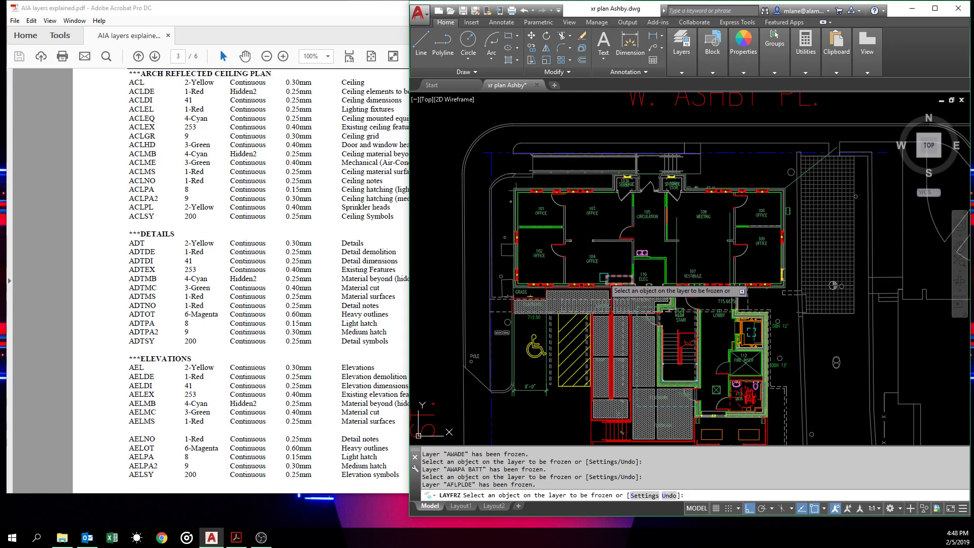
Freeze the layers of the demolished casework and demolished window glazing along the south wall of office 104
scroll(612, 277, "up", 4)
left_click(612, 277)
scroll(561, 293, "up", 6)
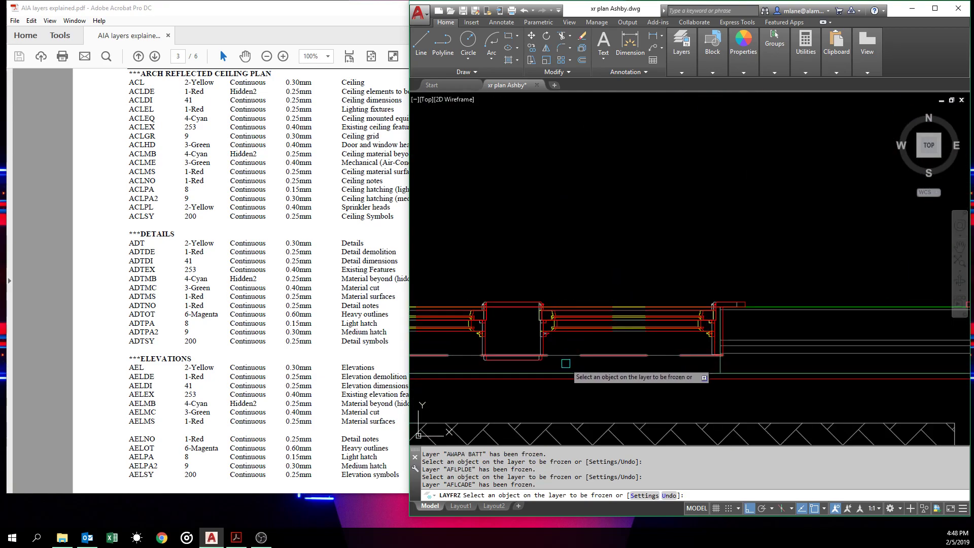
left_click(608, 332)
scroll(631, 233, "down", 8)
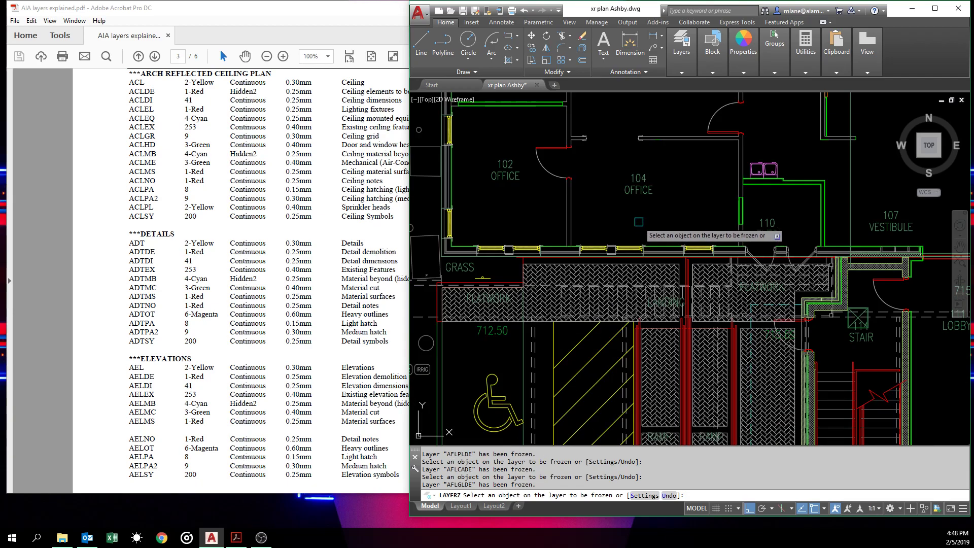
Freeze the layers of the sidewalk hatch and the demolished sidewalk lines south of the building, ending the Layer Freeze command
middle_click_drag(651, 192, 606, 217)
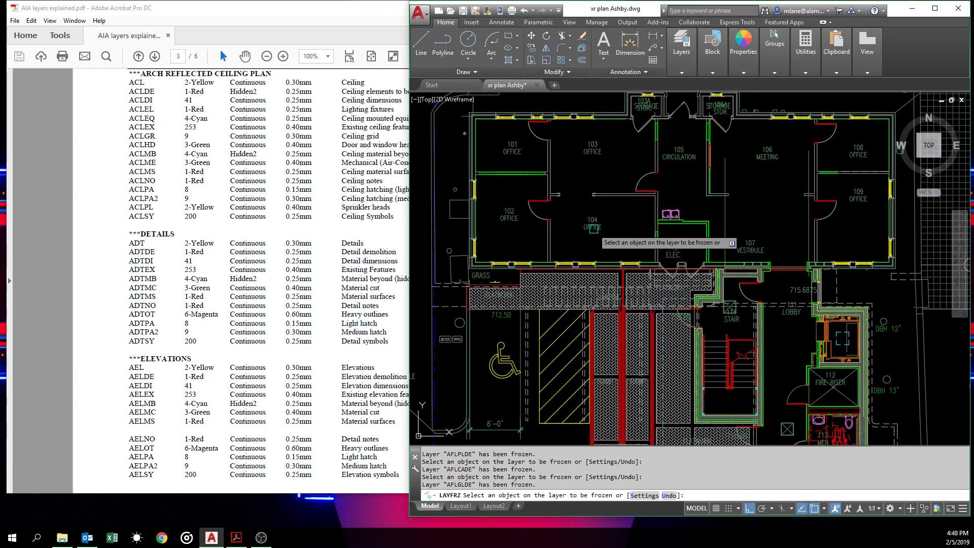
left_click(528, 298)
left_click(547, 305)
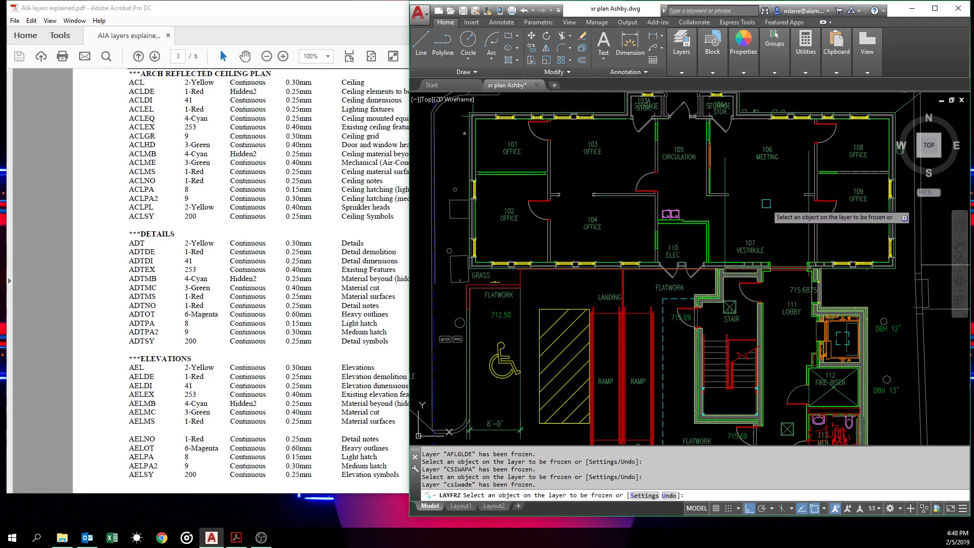
mouse_move(756, 205)
middle_mouse_down()
mouse_move(709, 136)
mouse_move(712, 238)
middle_mouse_up()
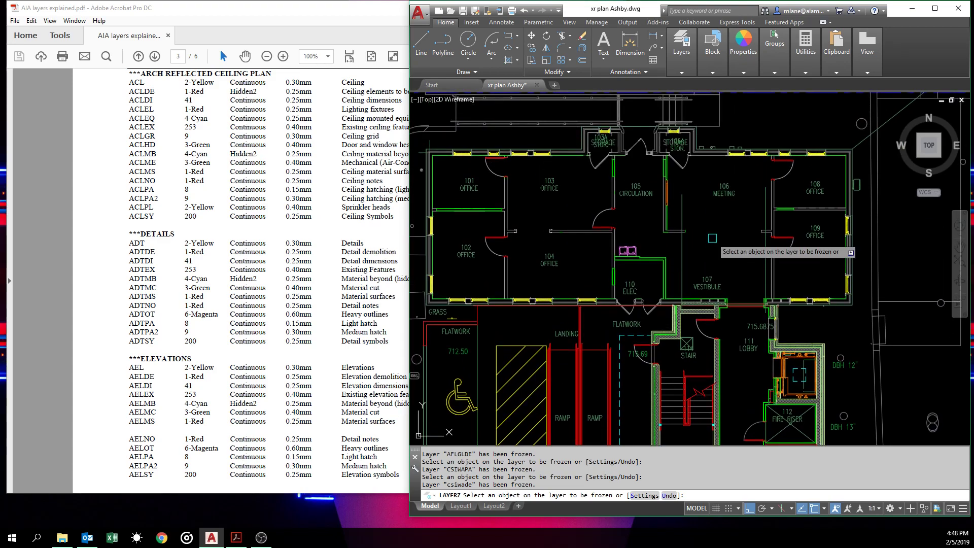
key("Return")
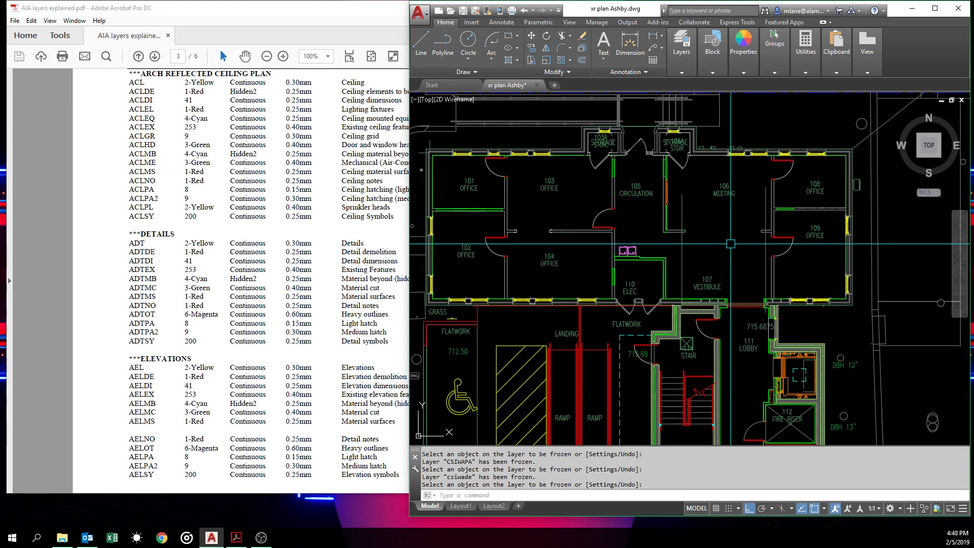
Thaw every layer in the drawing with the -LAYER command, using the wildcard *
left_click(681, 72)
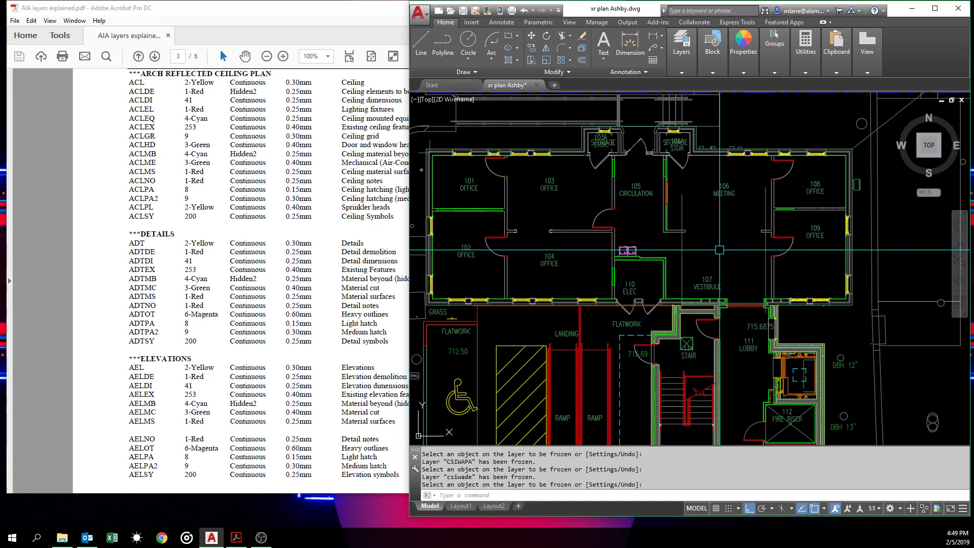
type("-LA")
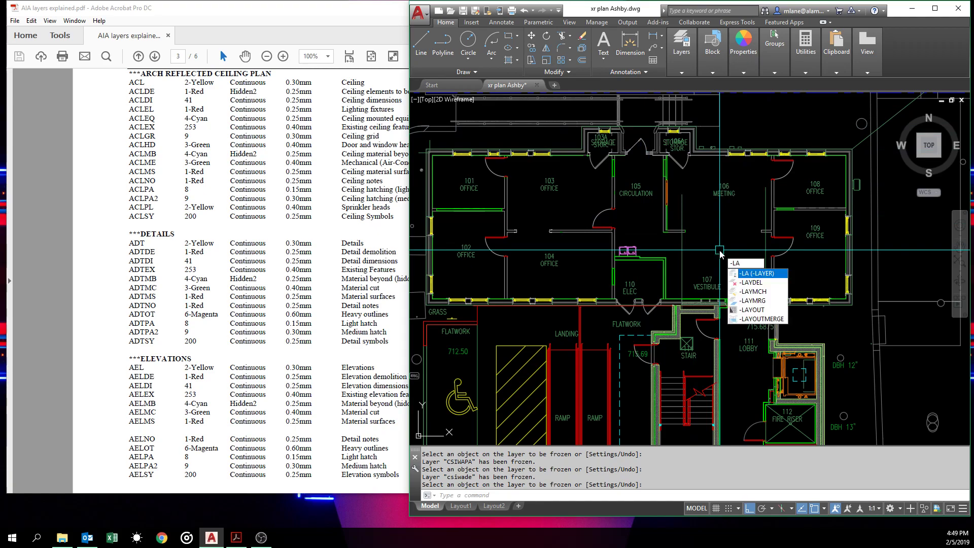
key("Return")
type("t")
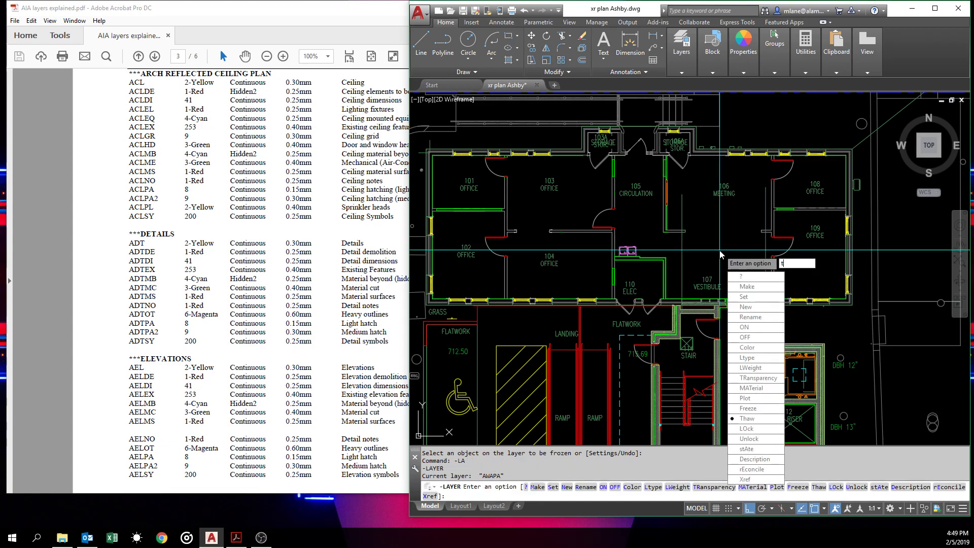
key("Return")
type("*")
key("Return")
key("Return")
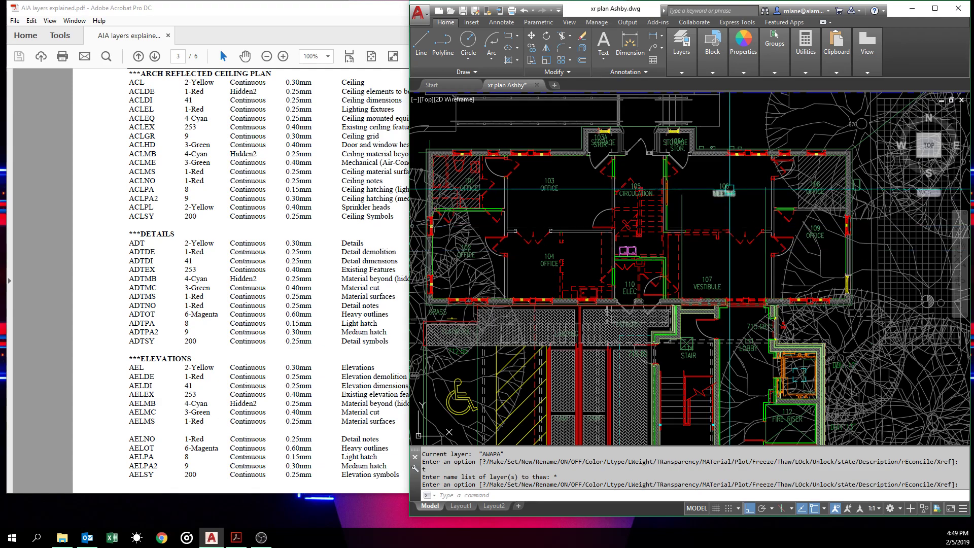
Freeze all demolition layers at once with the -LAYER command, using the name filter *de
mouse_move(734, 187)
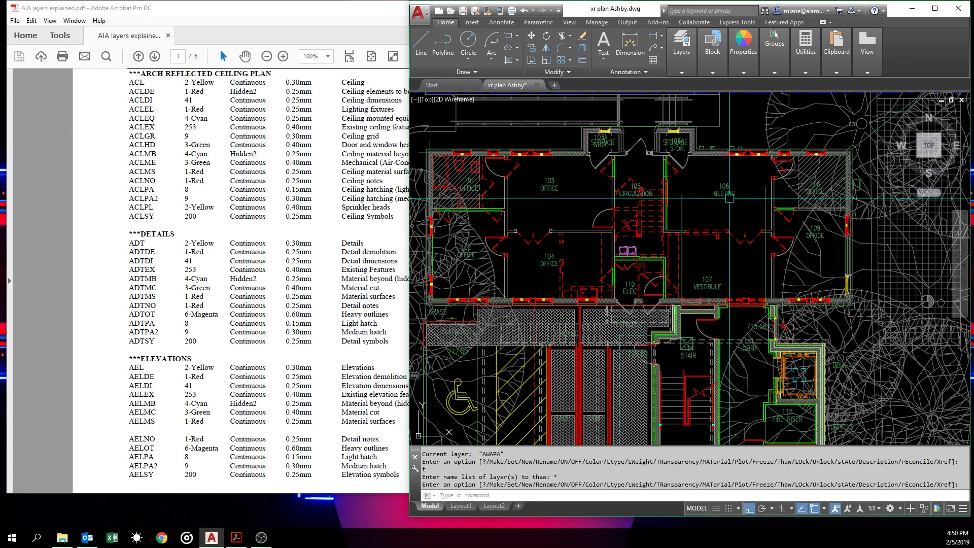
mouse_move(644, 209)
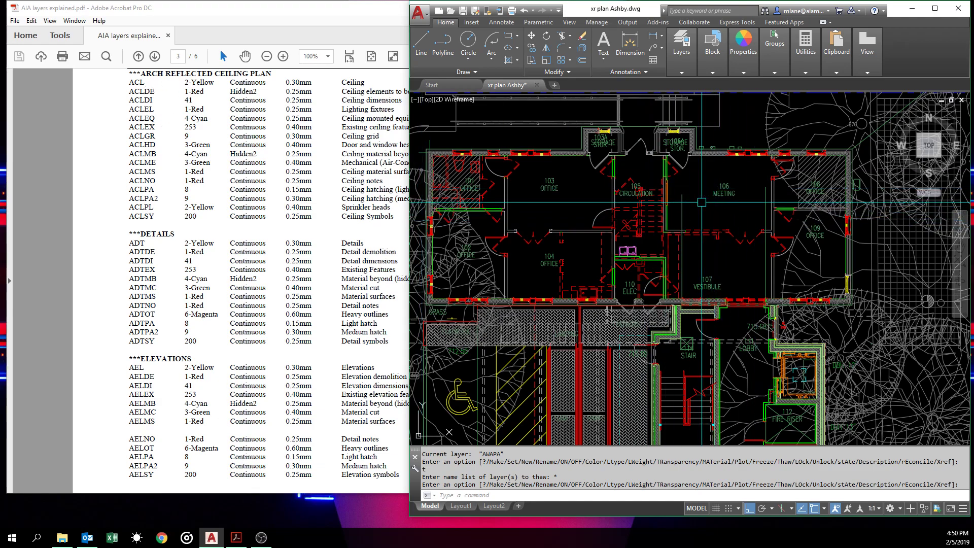
type("-la")
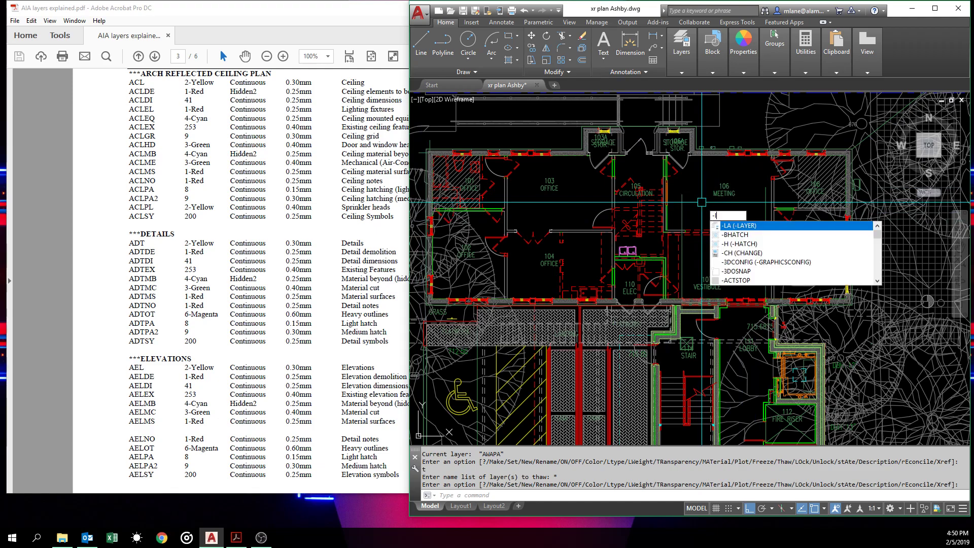
key("Return")
type("f")
key("Return")
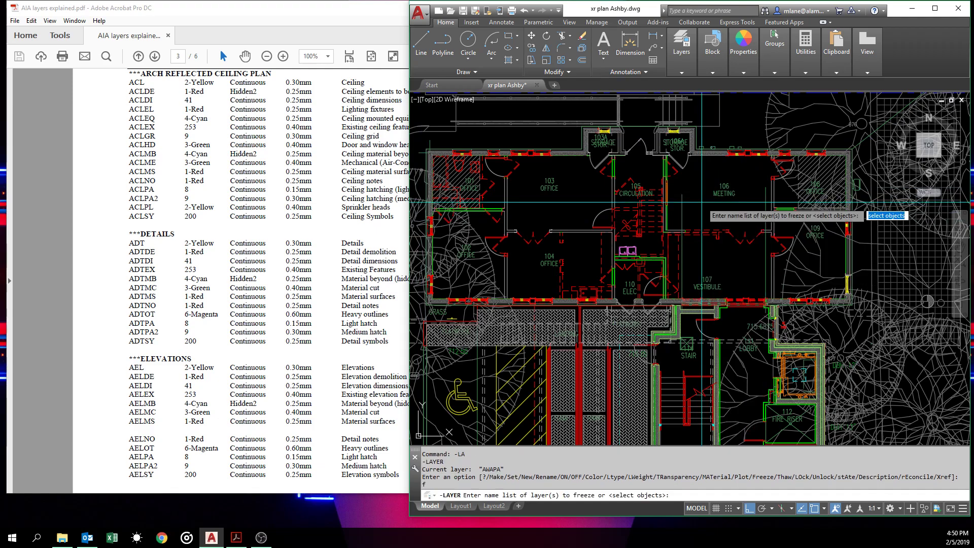
type("*de")
key("Return")
key("Return")
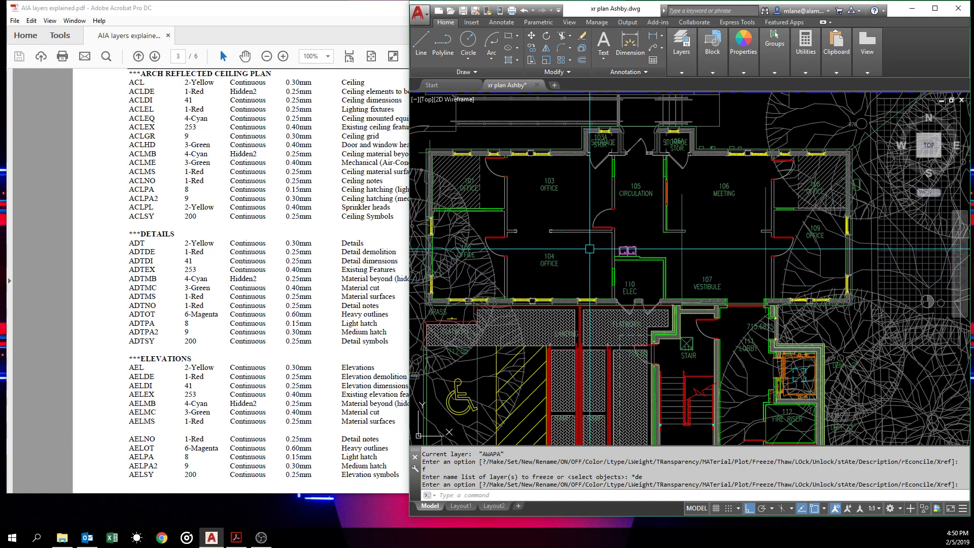
Try to freeze all ceiling layers at once with the -LAYER command, using the name filter acl*
key("Escape")
key("Escape")
type("-la")
key("Return")
type("f")
key("Return")
type("acl*")
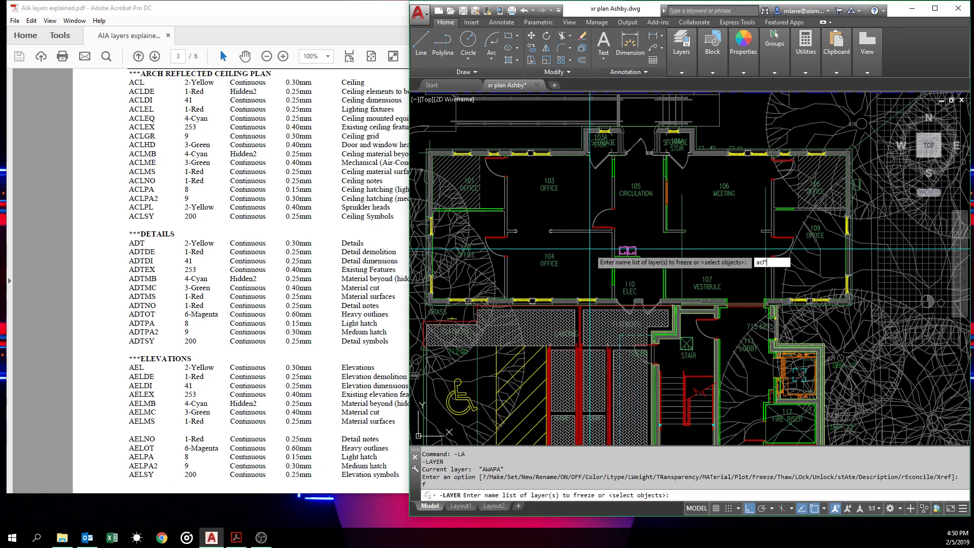
key("Return")
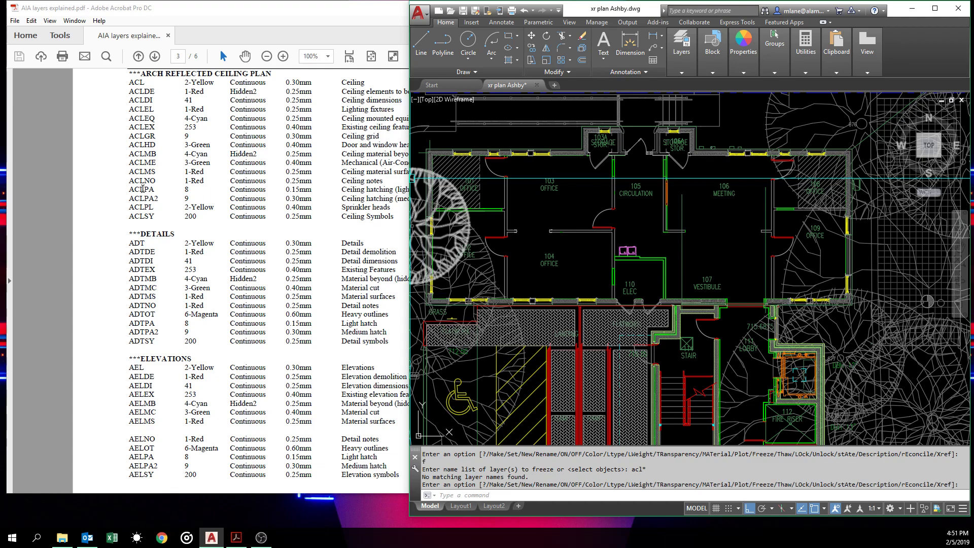
Switch to the AIA layers PDF in Acrobat and review the layer tables from the reflected ceiling plan through the site plans
scroll(142, 188, "down", 15)
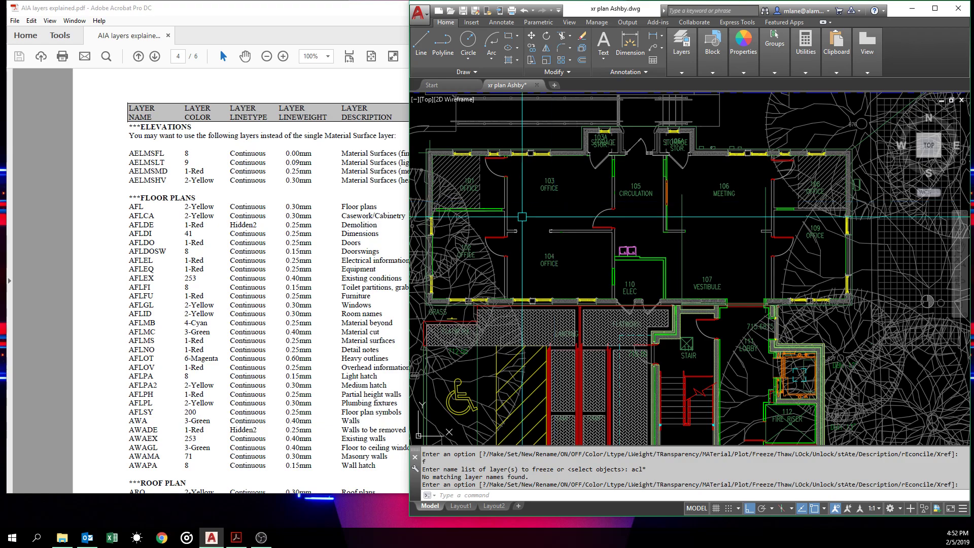
scroll(212, 185, "up", 5)
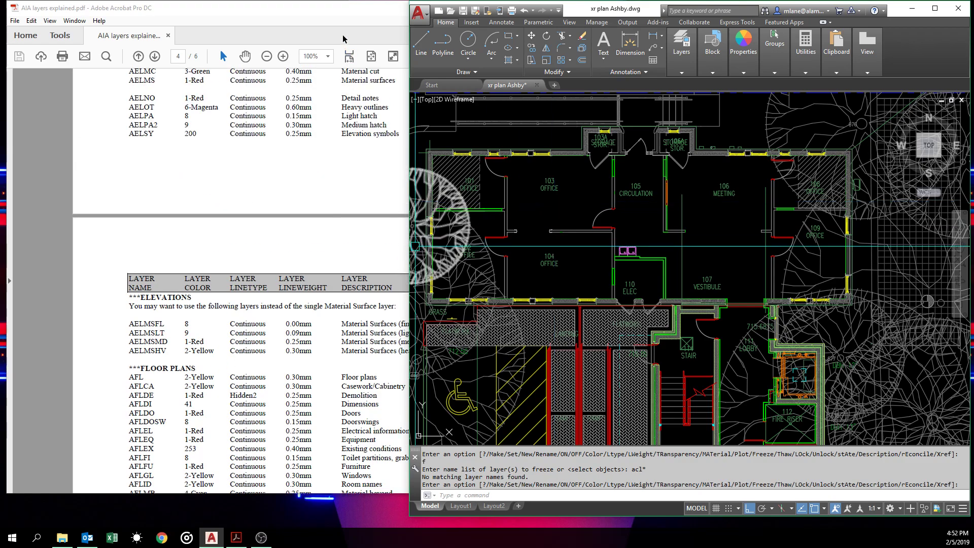
left_click(349, 16)
scroll(352, 222, "up", 4)
scroll(358, 251, "up", 11)
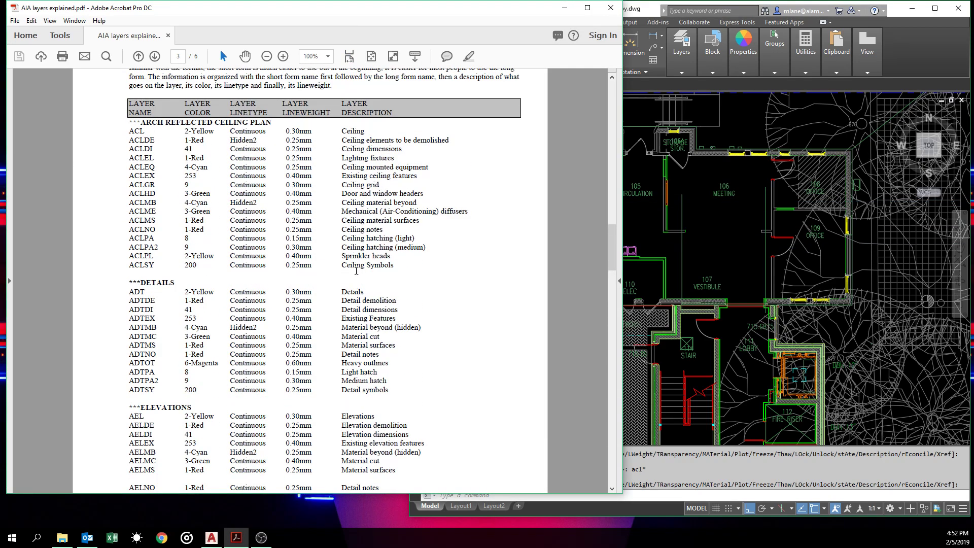
scroll(357, 271, "down", 20)
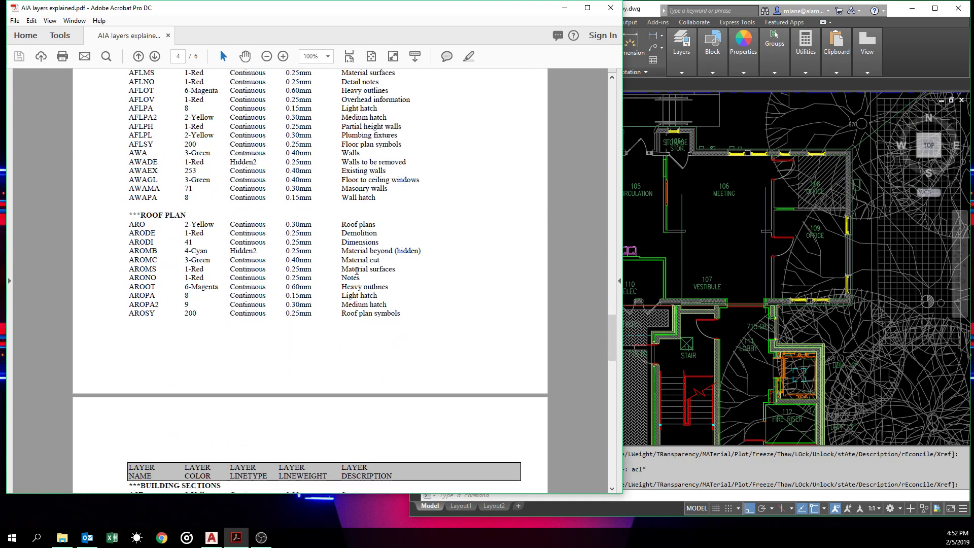
scroll(357, 272, "down", 3)
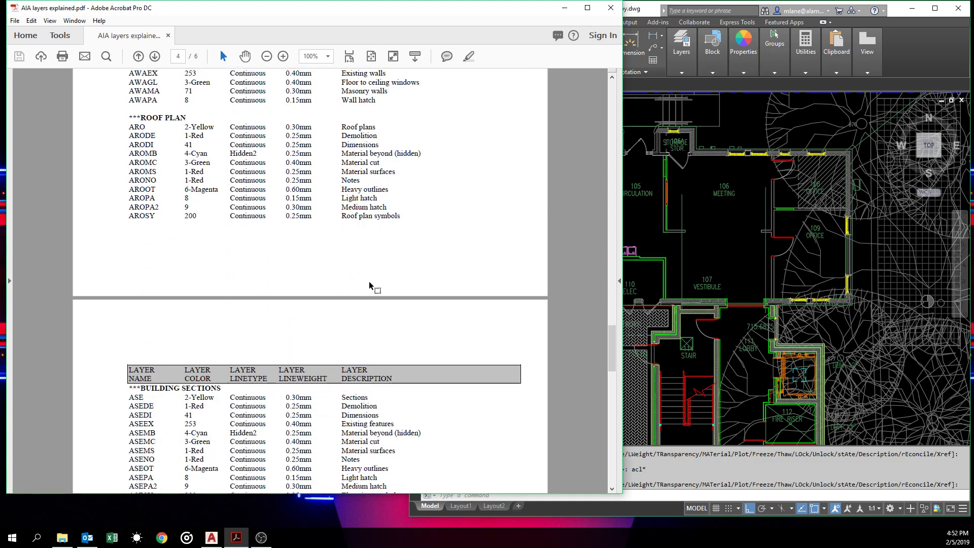
scroll(373, 248, "down", 8)
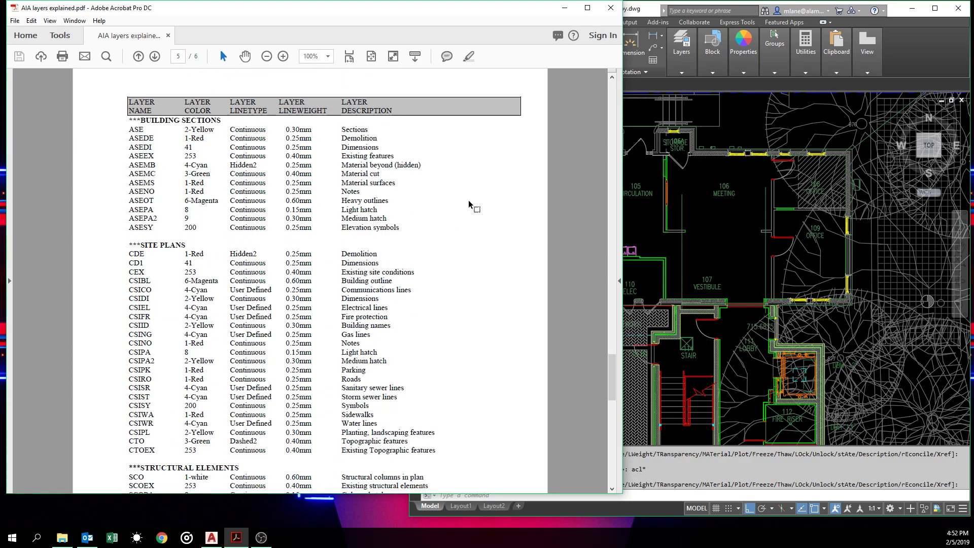
Switch back to the AutoCAD floor plan and examine the drawing's layer list for the layer names in use
left_click(683, 73)
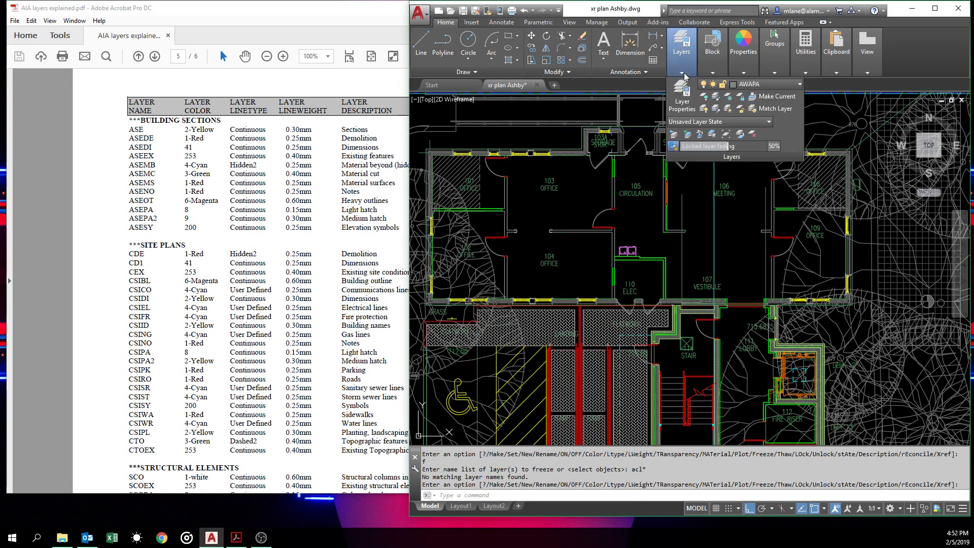
left_click(799, 84)
scroll(784, 275, "up", 9)
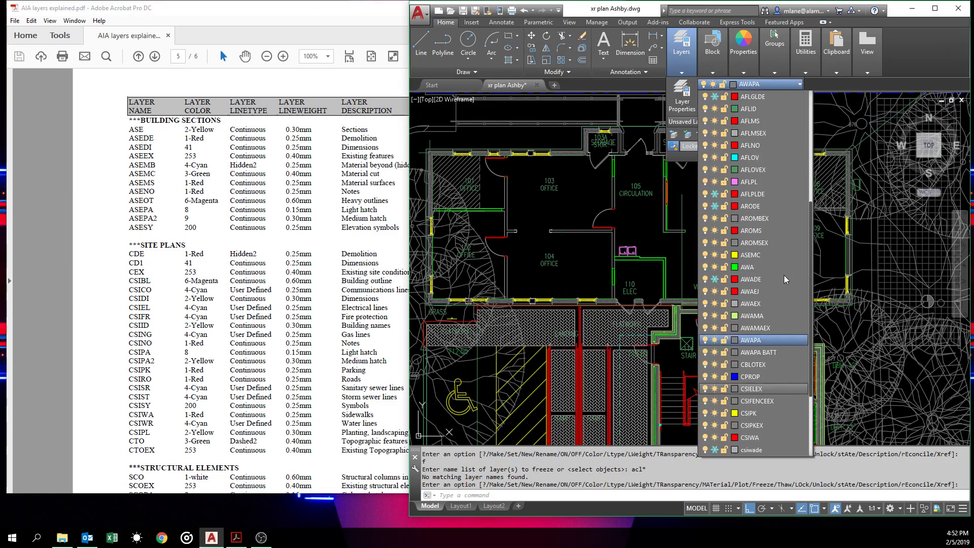
scroll(784, 275, "down", 1)
scroll(783, 272, "up", 1)
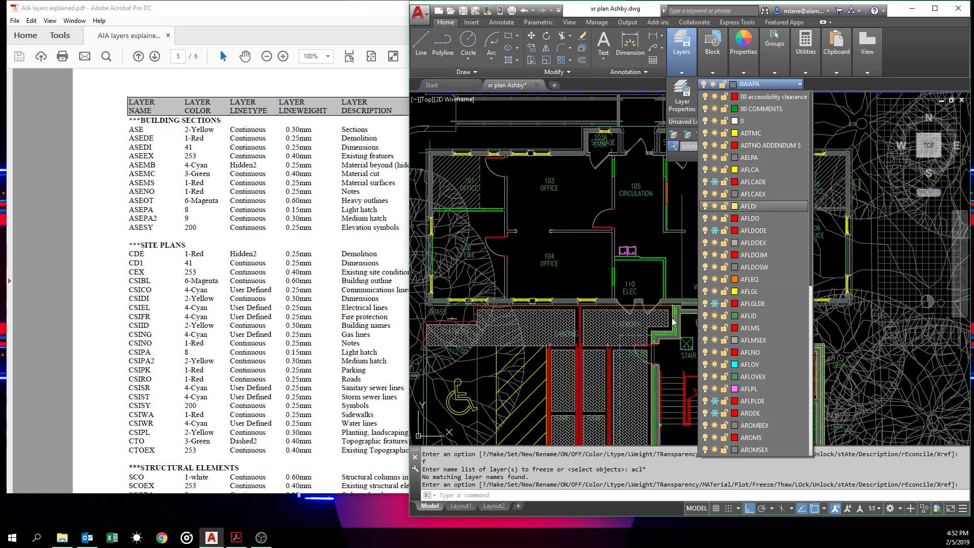
left_click(641, 221)
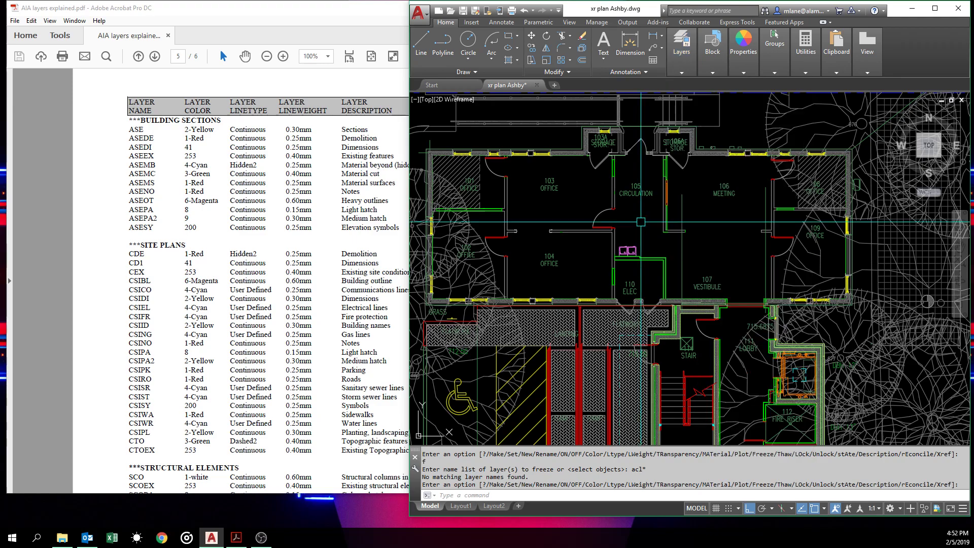